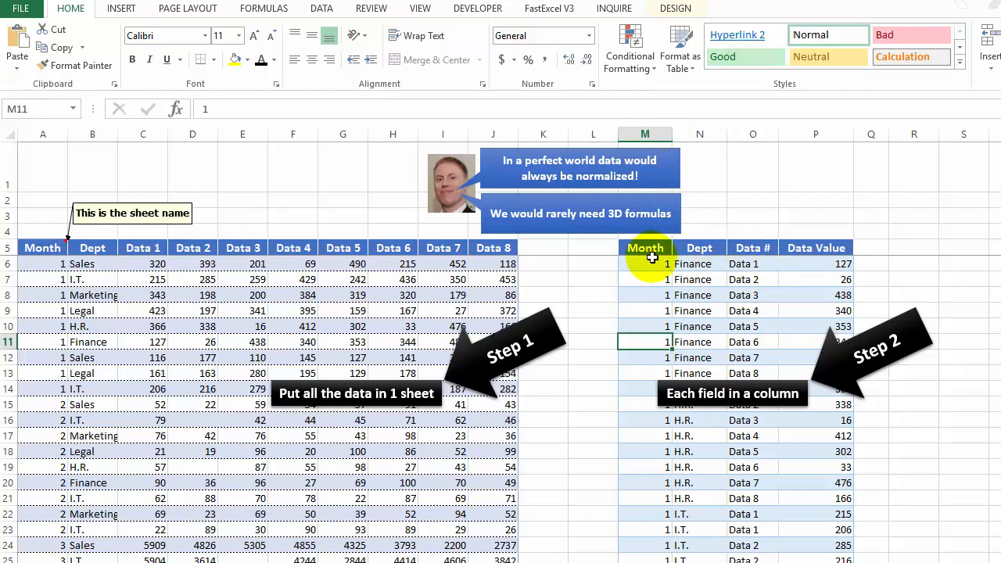
# Step: Compare the Month, Dept and Data columns of the single-sheet table with the normalized table's Month, Dept, Data # and Data Value columns
pyautogui.click(646, 133)
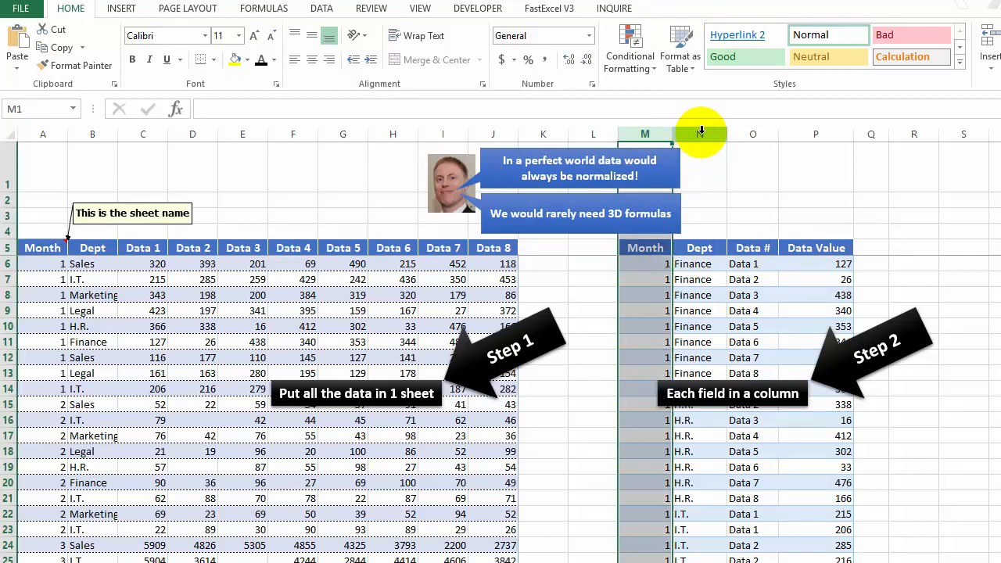
pyautogui.moveTo(701, 133); pyautogui.dragTo(700, 133)
pyautogui.click(65, 133)
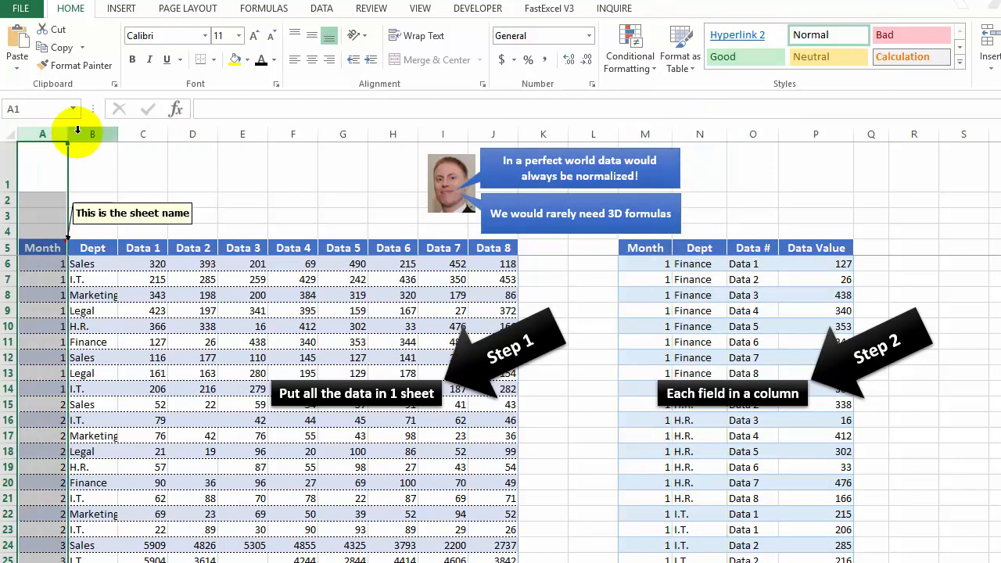
pyautogui.click(89, 133)
pyautogui.click(150, 134)
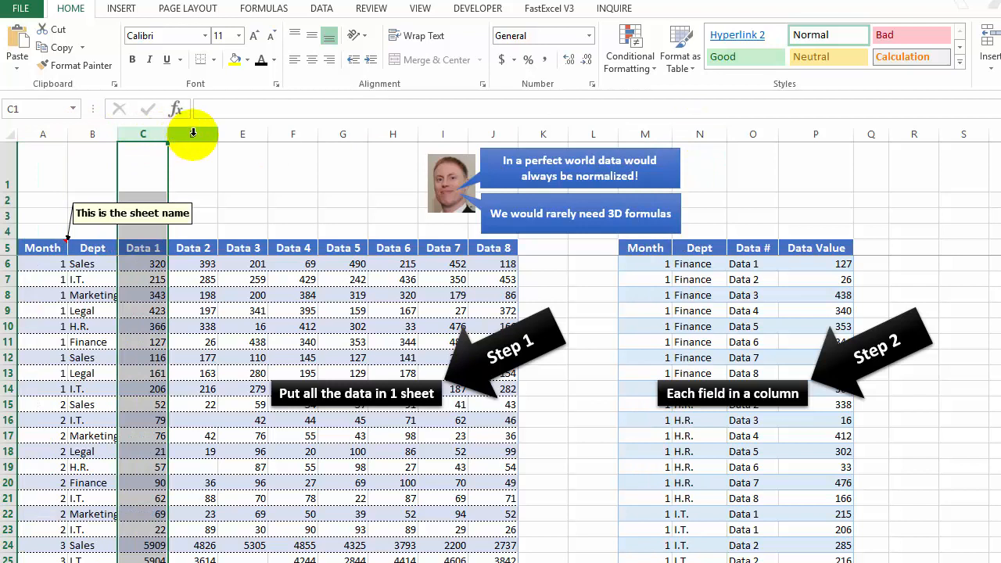
pyautogui.click(196, 133)
pyautogui.click(241, 134)
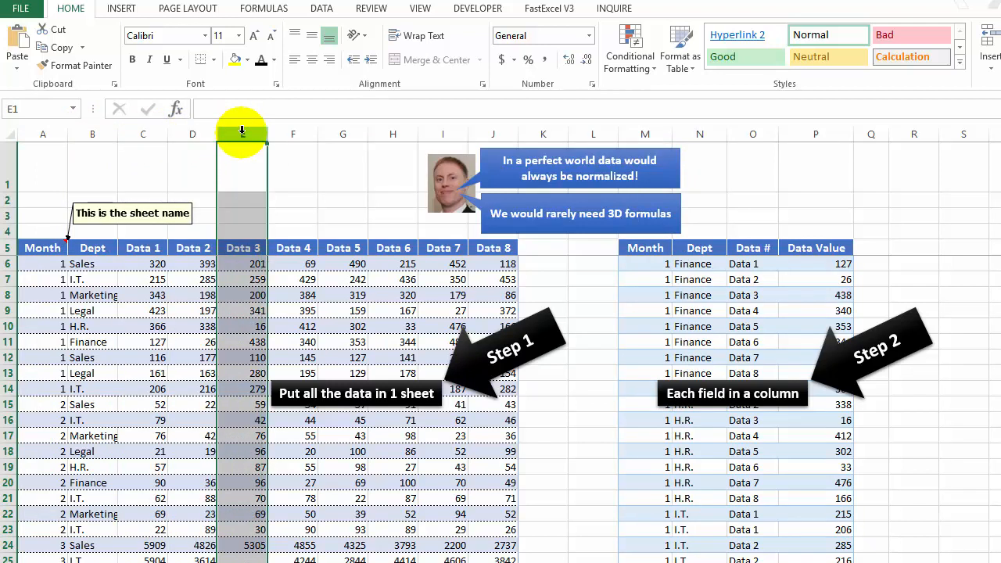
pyautogui.click(754, 134)
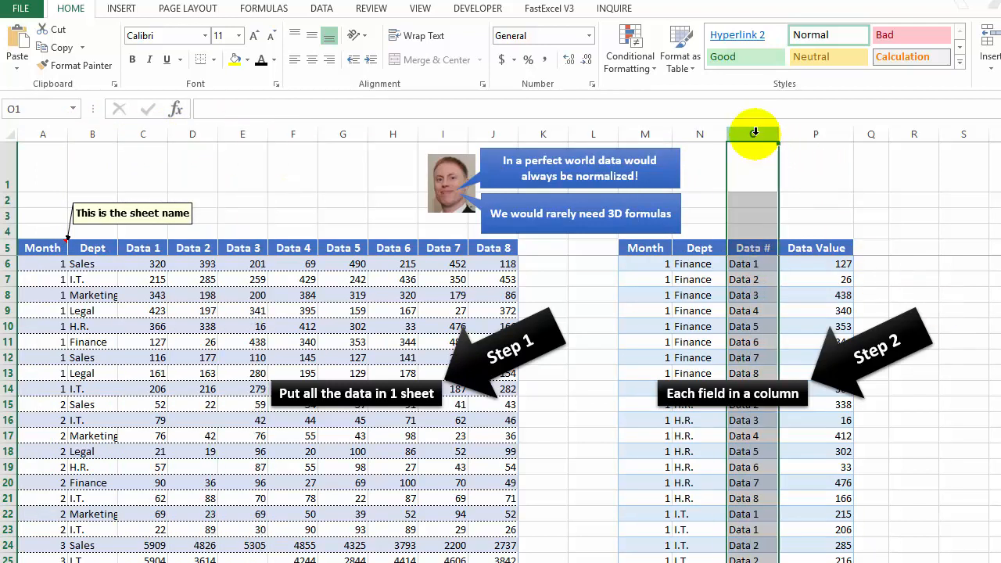
pyautogui.click(827, 137)
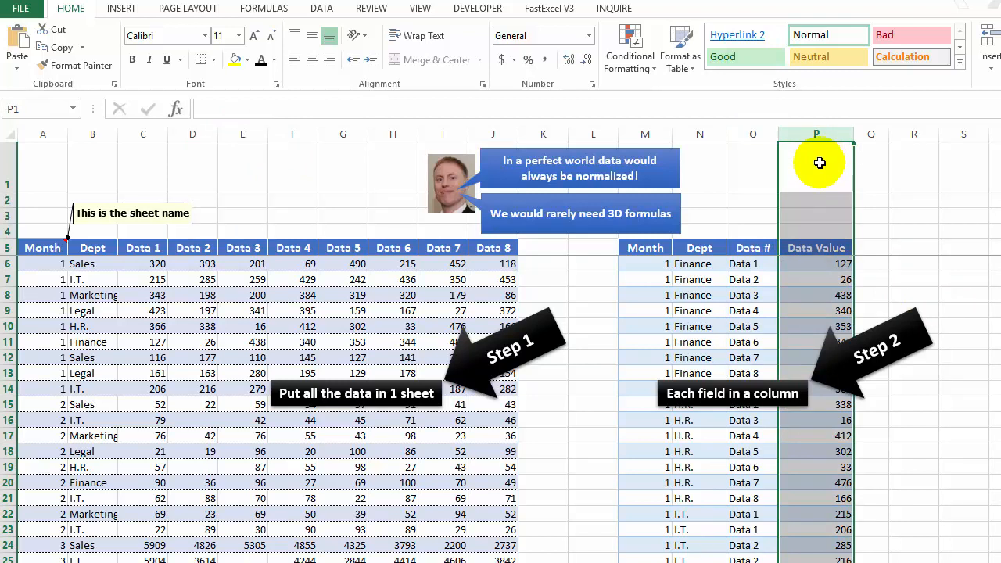
pyautogui.click(750, 133)
pyautogui.moveTo(751, 133); pyautogui.dragTo(795, 132)
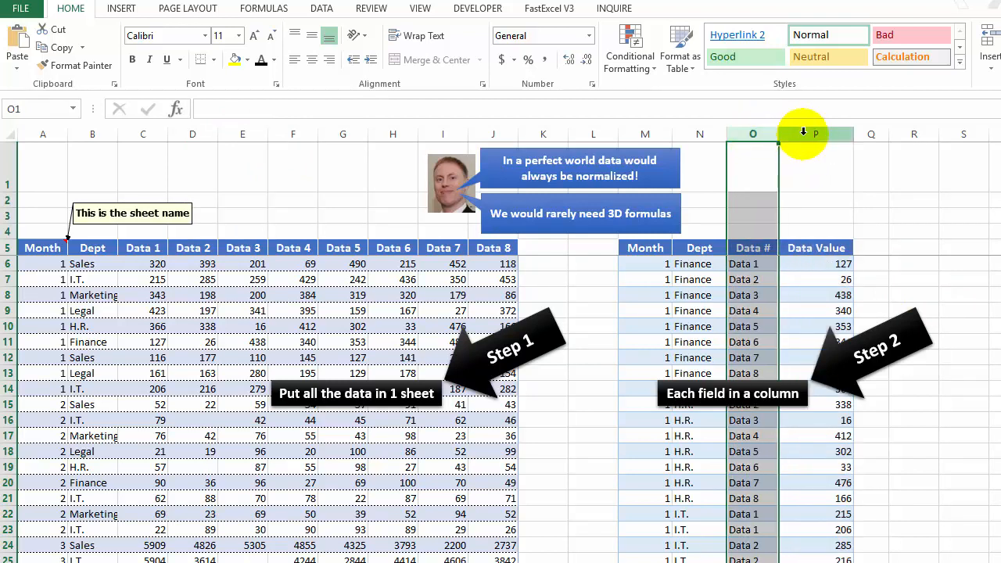
pyautogui.click(803, 131)
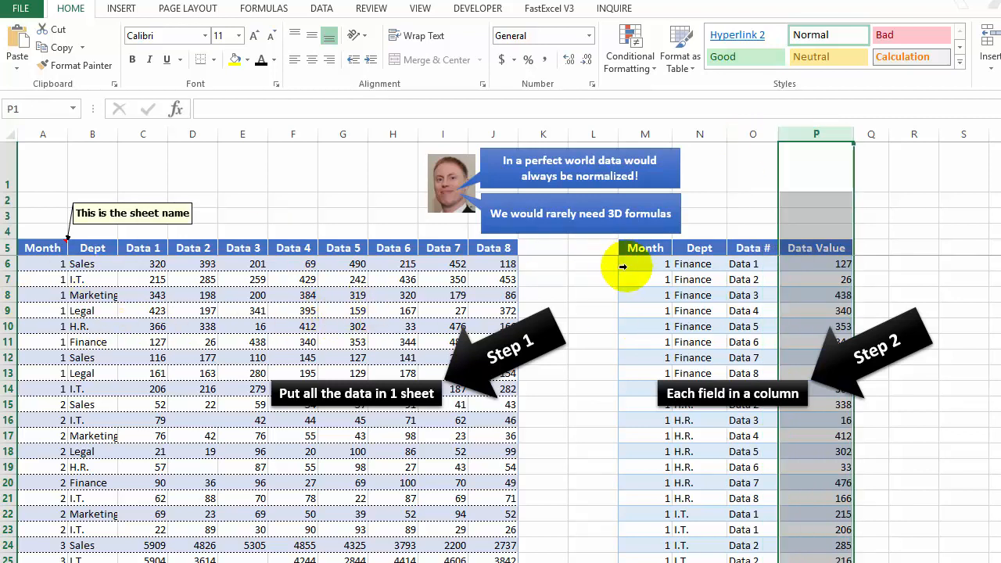
pyautogui.click(649, 250)
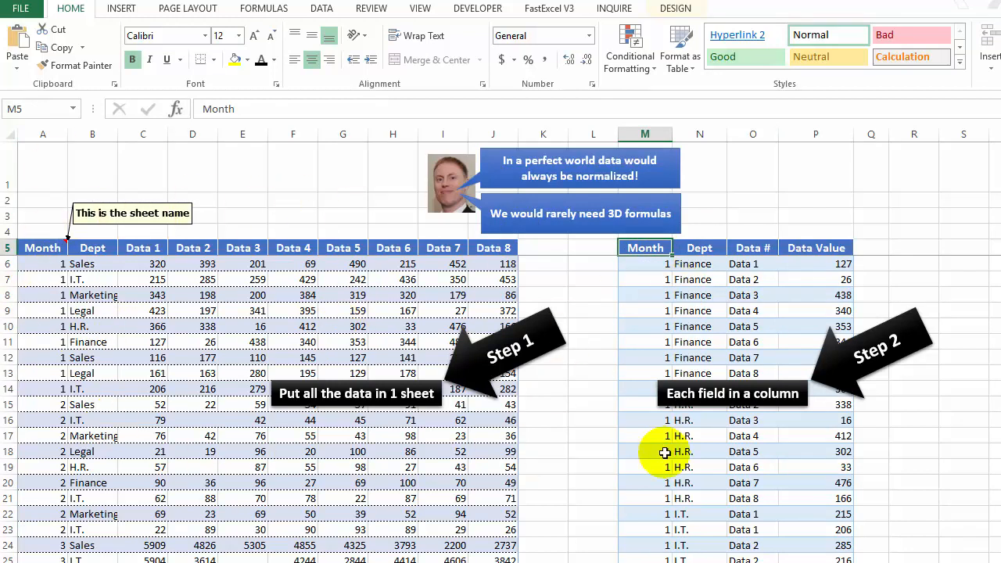
pyautogui.click(644, 135)
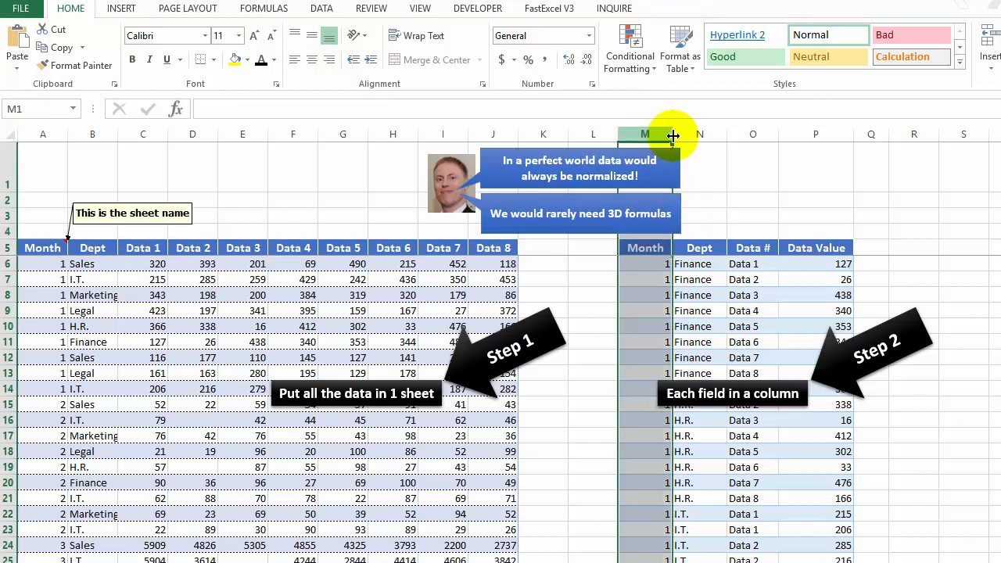
pyautogui.keyDown('shift'); pyautogui.click(796, 134); pyautogui.keyUp('shift')
# Step: Read through the normalized table's records from the month 1 rows down to the month 4 rows
pyautogui.click(652, 295)
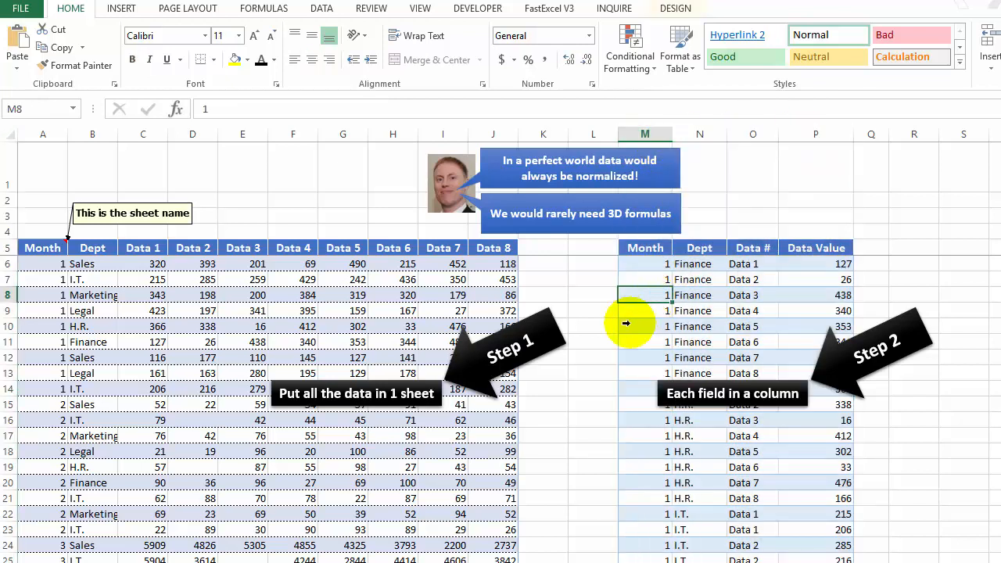
pyautogui.press('pagedown')
pyautogui.press('pagedown')
pyautogui.press('pagedown')
pyautogui.press('pagedown')
pyautogui.press('pagedown')
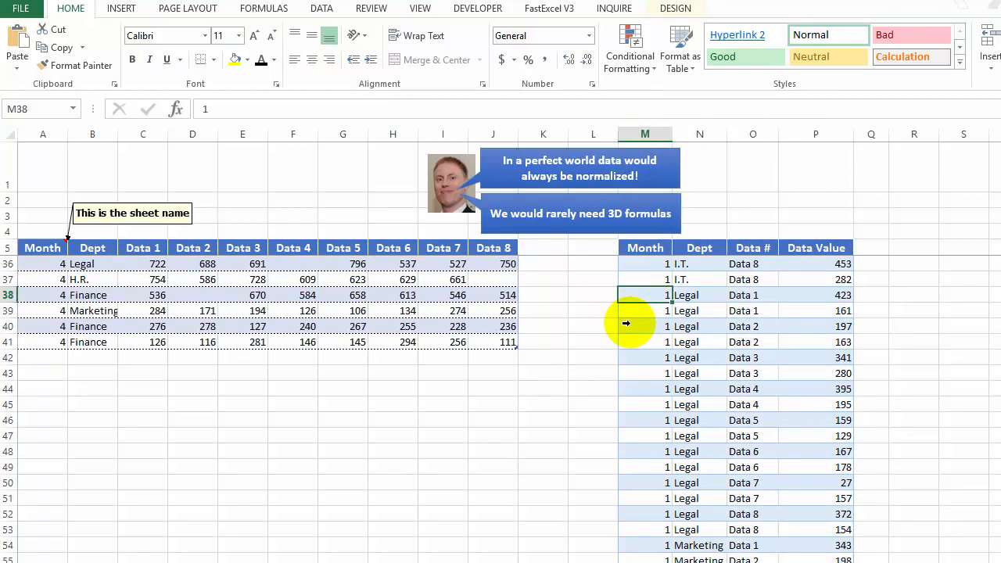
pyautogui.press('pagedown')
pyautogui.press('pagedown')
pyautogui.press('pagedown')
pyautogui.press('pagedown')
pyautogui.press('pagedown')
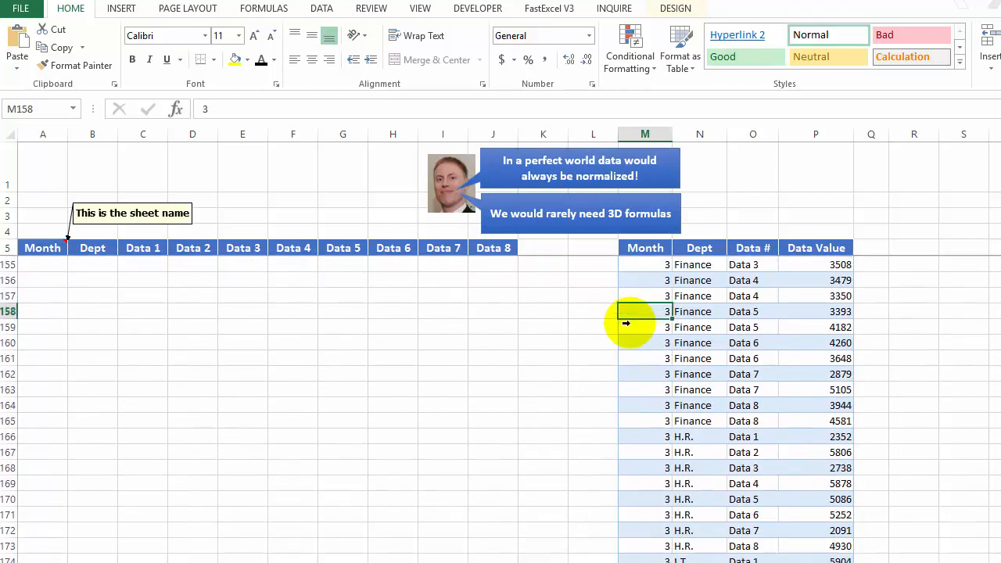
pyautogui.press('pagedown')
pyautogui.press('pagedown')
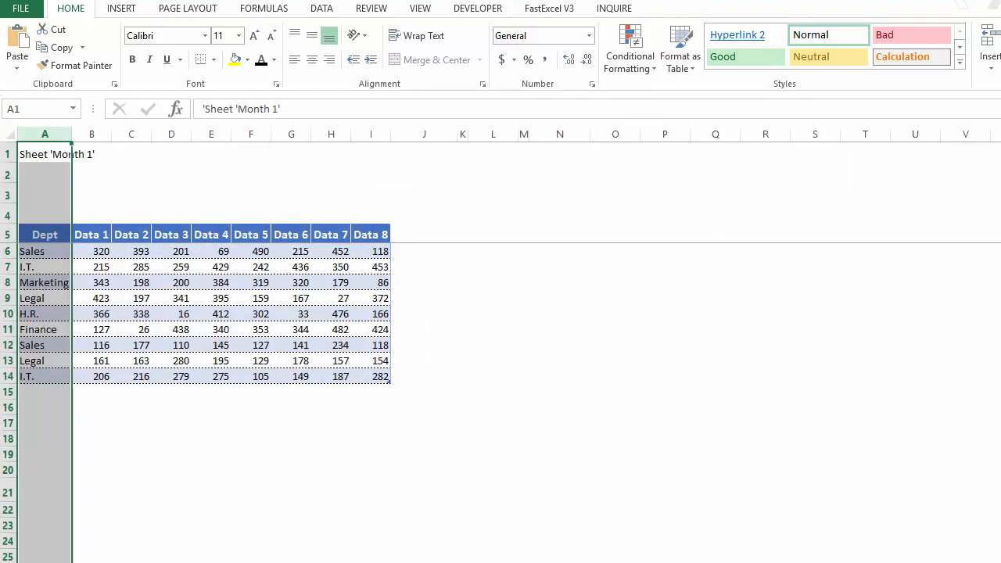
# Step: Review the monthly source sheets through Month 4, and return to examine the month 4 records in the normalized table
pyautogui.hotkey('ctrl', 'pagedown')
pyautogui.hotkey('ctrl', 'pagedown')
pyautogui.hotkey('ctrl', 'pagedown')
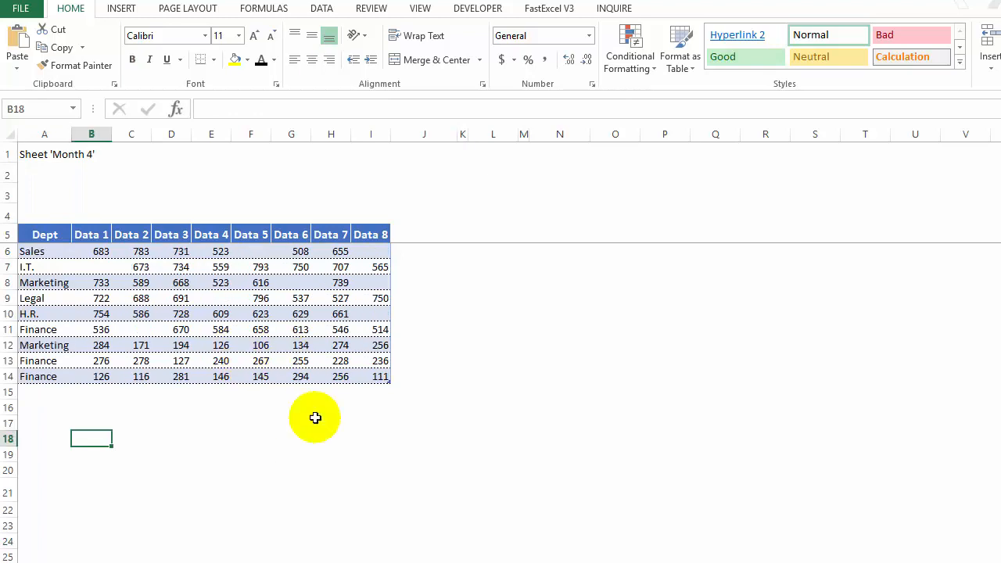
pyautogui.hotkey('ctrl', 'pagedown')
pyautogui.click(637, 344)
pyautogui.press('Down')
pyautogui.press('Down')
pyautogui.press('Down')
pyautogui.press('Down')
pyautogui.press('Down')
pyautogui.press('Down')
pyautogui.press('Down')
pyautogui.press('Down')
pyautogui.press('Down')
pyautogui.press('Down')
pyautogui.press('Down')
pyautogui.press('Down')
pyautogui.press('Down')
pyautogui.press('Down')
pyautogui.press('Down')
pyautogui.press('Down')
pyautogui.press('Down')
pyautogui.press('Down')
pyautogui.press('Down')
pyautogui.press('Down')
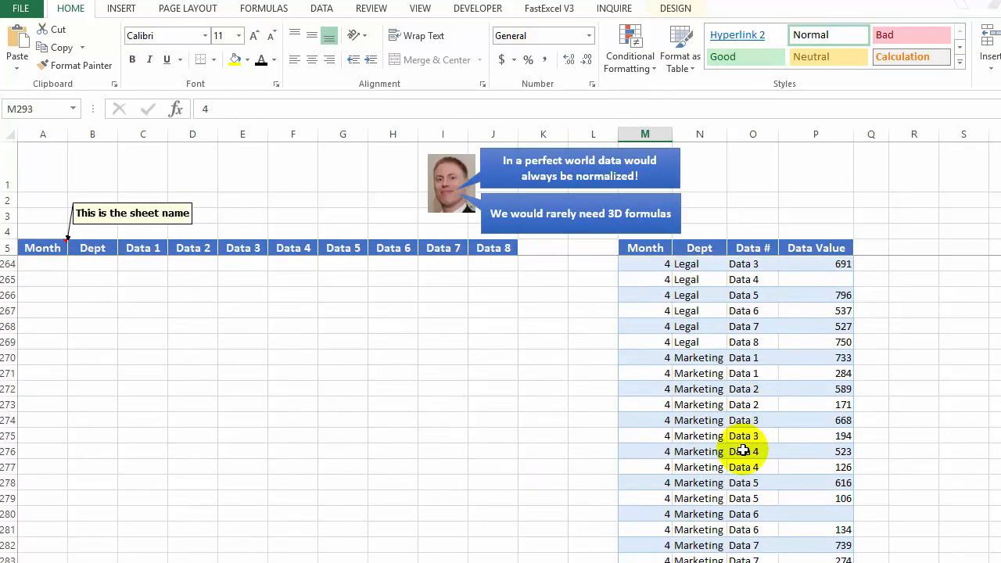
pyautogui.press('Up')
pyautogui.press('Up')
pyautogui.press('Up')
pyautogui.press('Up')
pyautogui.press('Up')
pyautogui.press('Up')
pyautogui.press('Up')
pyautogui.press('Up')
pyautogui.press('Up')
pyautogui.press('Up')
pyautogui.press('Up')
pyautogui.press('Up')
pyautogui.press('Up')
pyautogui.press('Up')
pyautogui.press('Up')
pyautogui.press('Up')
pyautogui.press('Up')
pyautogui.press('Up')
pyautogui.press('Up')
pyautogui.press('Up')
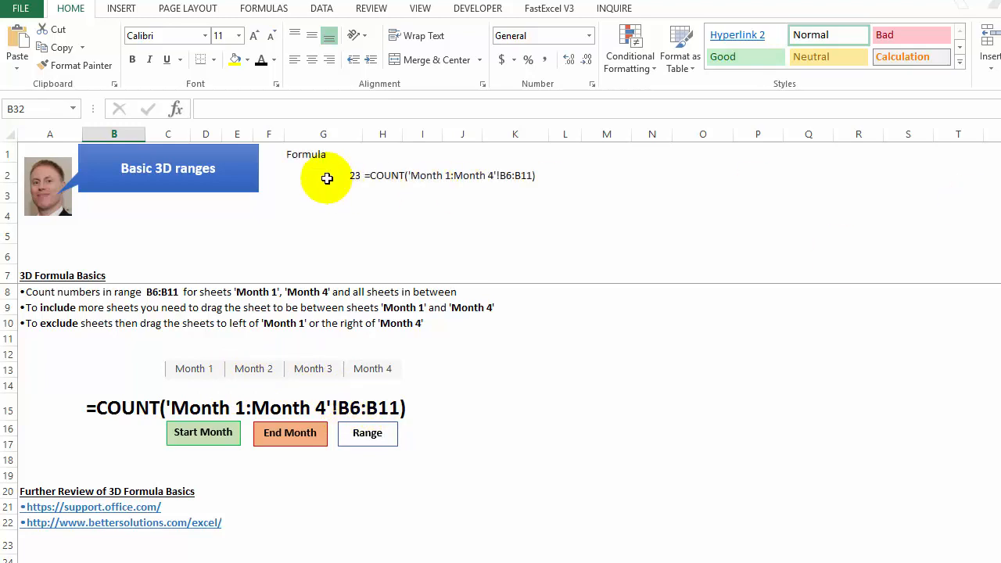
# Step: Examine the 3D COUNT formula in G2 and the range B6:B11 it covers on sheets Month 1 through Month 4
pyautogui.click(326, 177)
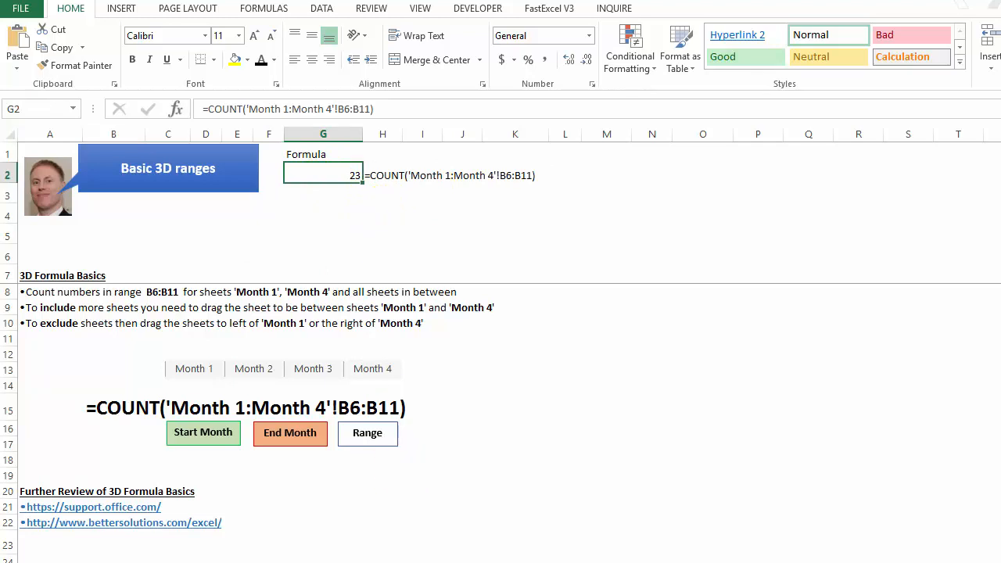
pyautogui.hotkey('ctrl', 'pagedown')
pyautogui.click(99, 256)
pyautogui.moveTo(99, 256); pyautogui.dragTo(98, 327)
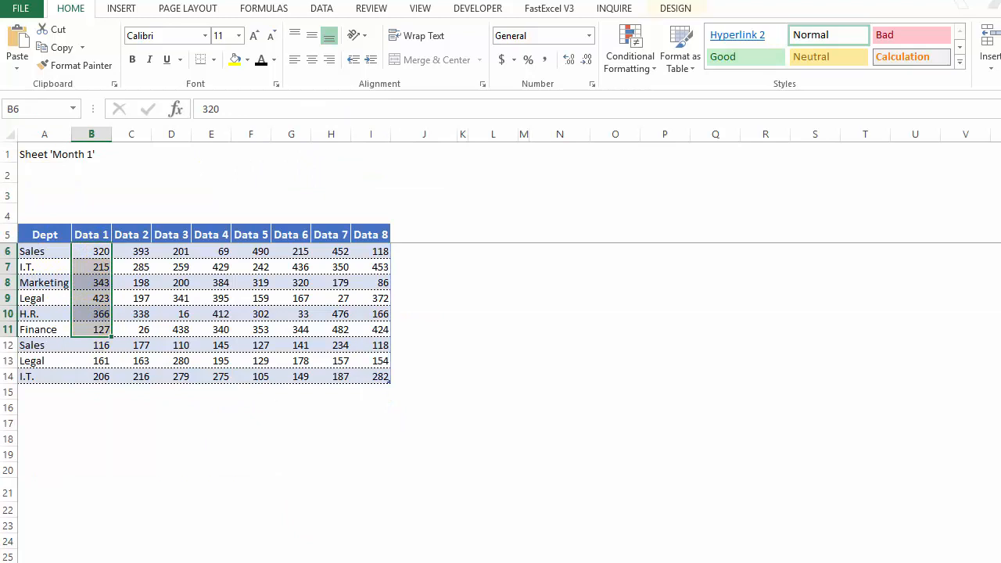
pyautogui.hotkey('ctrl', 'pagedown')
pyautogui.hotkey('ctrl', 'pagedown')
pyautogui.hotkey('ctrl', 'pagedown')
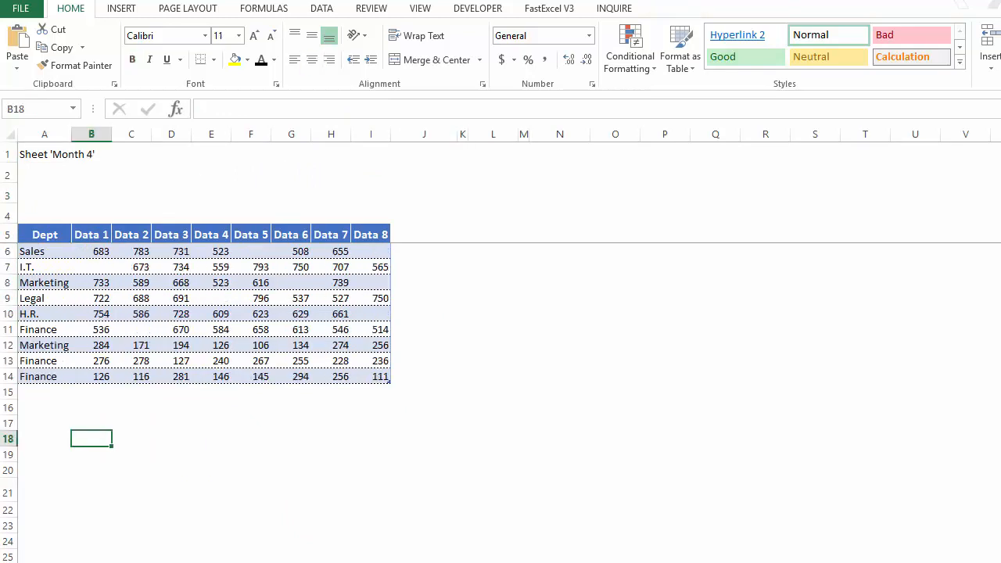
pyautogui.hotkey('ctrl', 'pageup')
pyautogui.hotkey('ctrl', 'pageup')
pyautogui.hotkey('ctrl', 'pageup')
pyautogui.hotkey('ctrl', 'pageup')
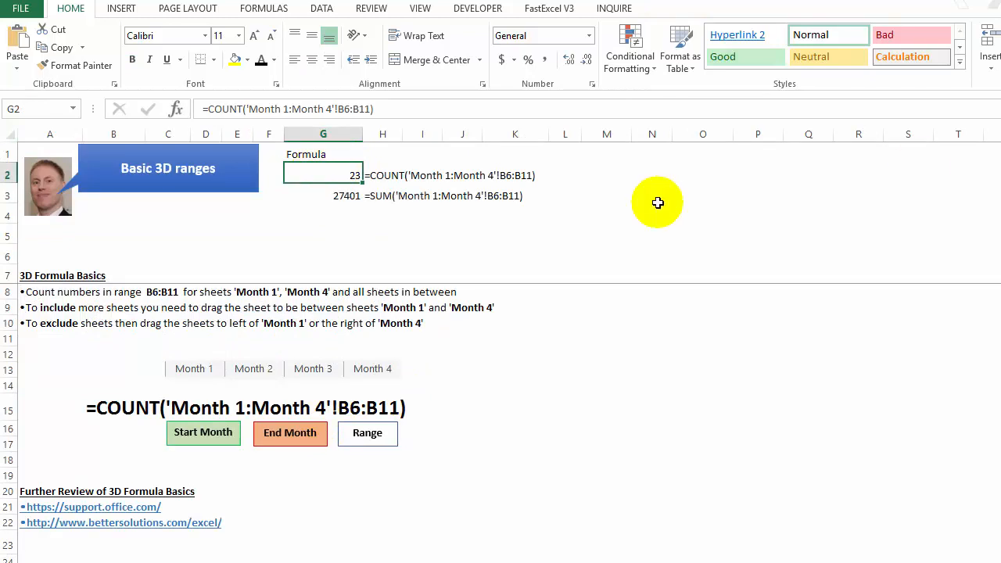
# Step: Review the 3D SUM, AVERAGE and MIN formulas in G3:G5 and the list of functions that work with 3D ranges
pyautogui.press('Down')
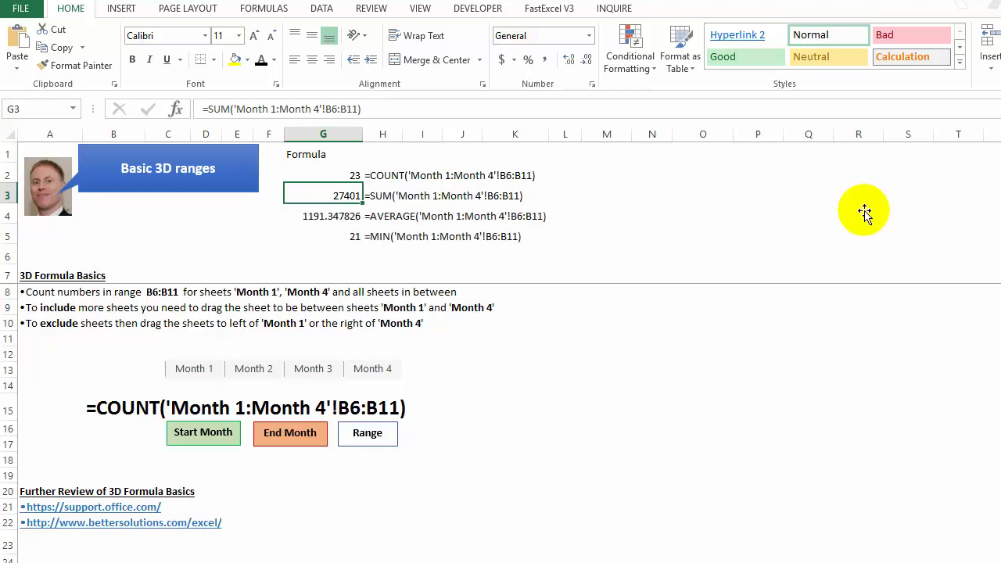
pyautogui.press('Down')
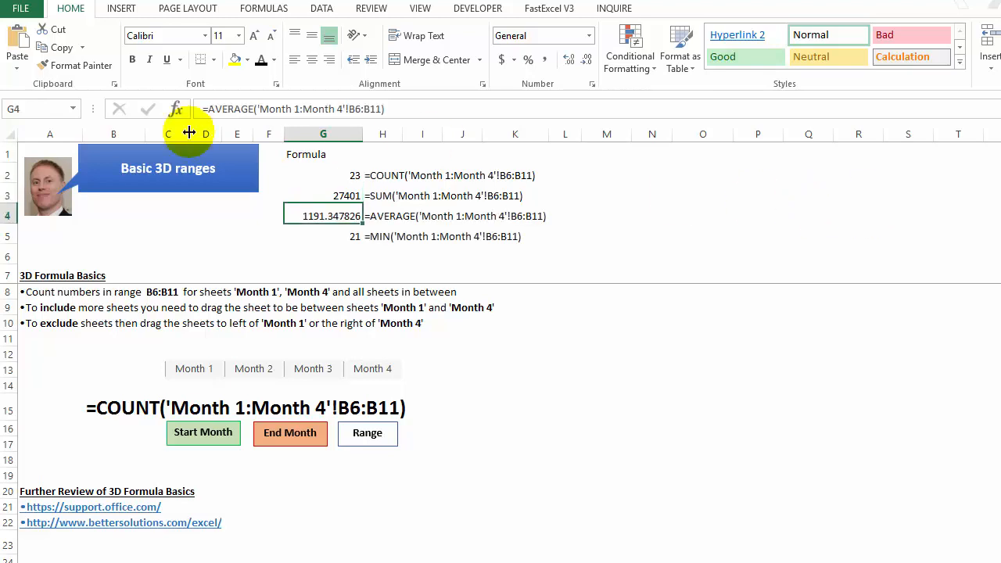
pyautogui.press('Down')
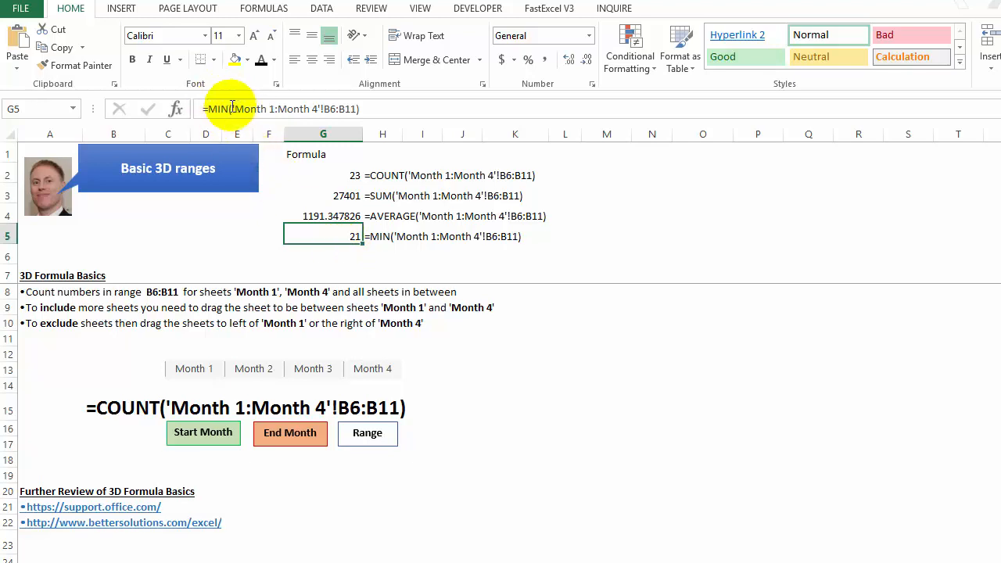
pyautogui.press('Up')
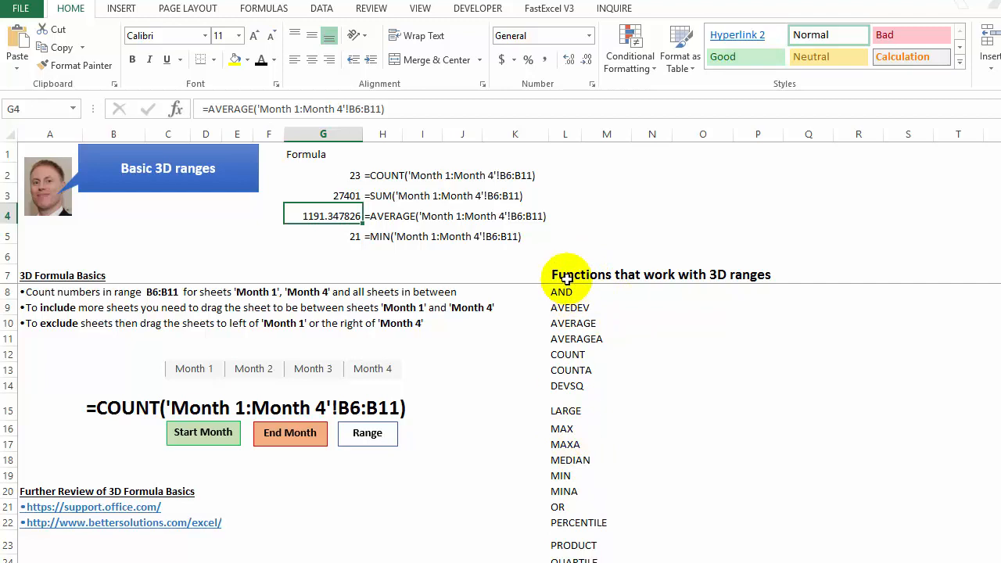
pyautogui.scroll(-8, 561, 449)
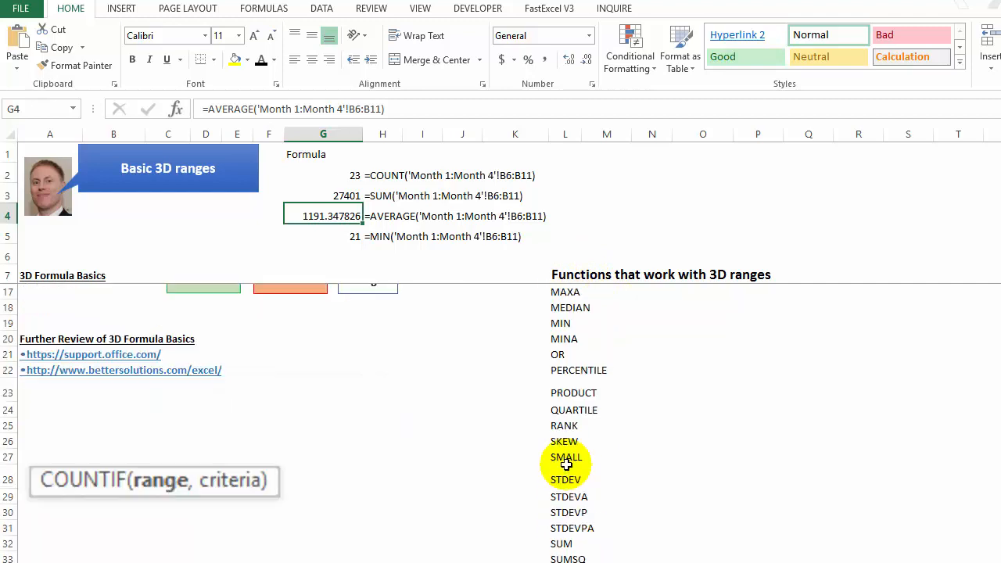
pyautogui.scroll(8, 566, 464)
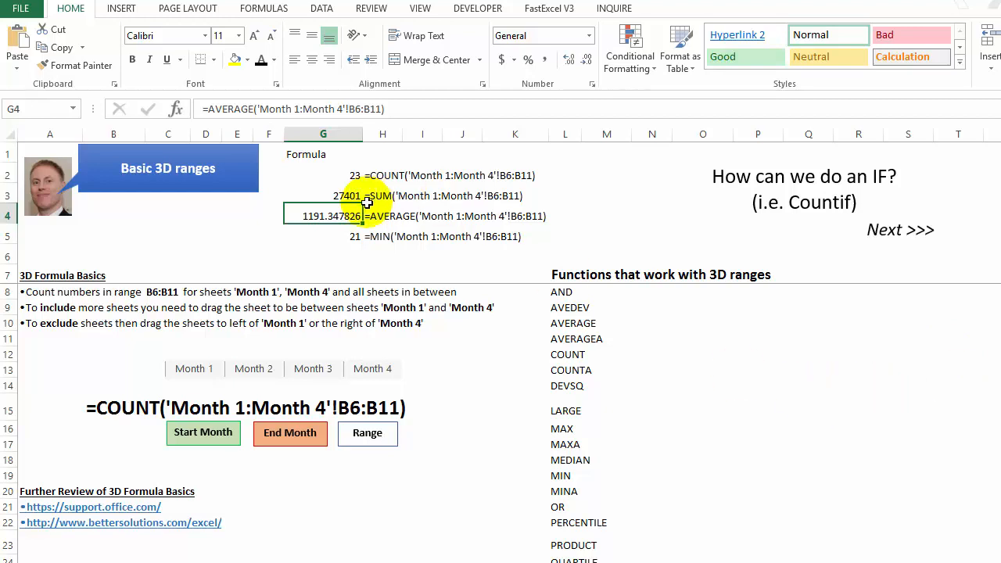
# Step: Go to the dynamic sheet list Countif sheet and inspect the SUMPRODUCT formula in G2 and the cells it references
pyautogui.click(887, 234)
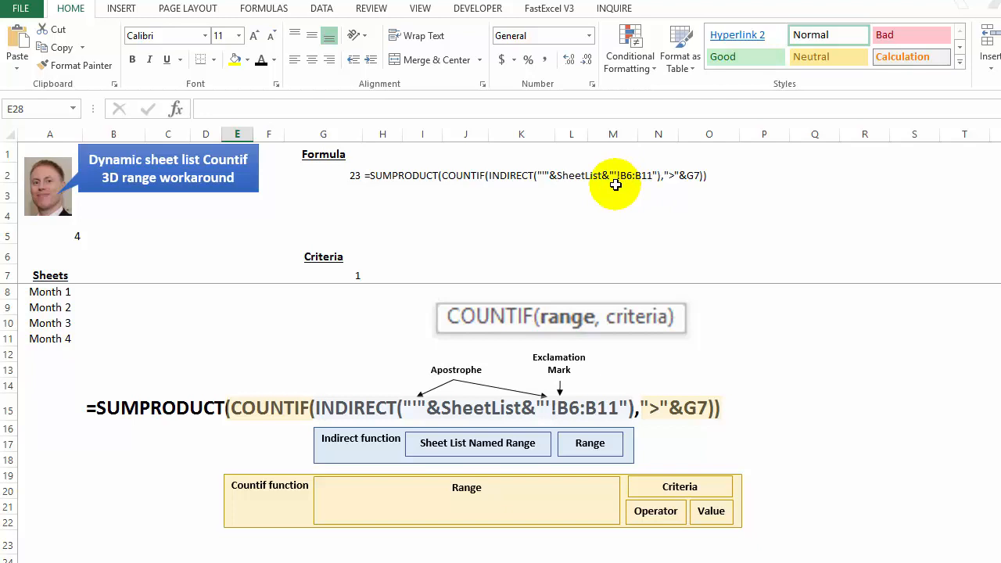
pyautogui.click(340, 276)
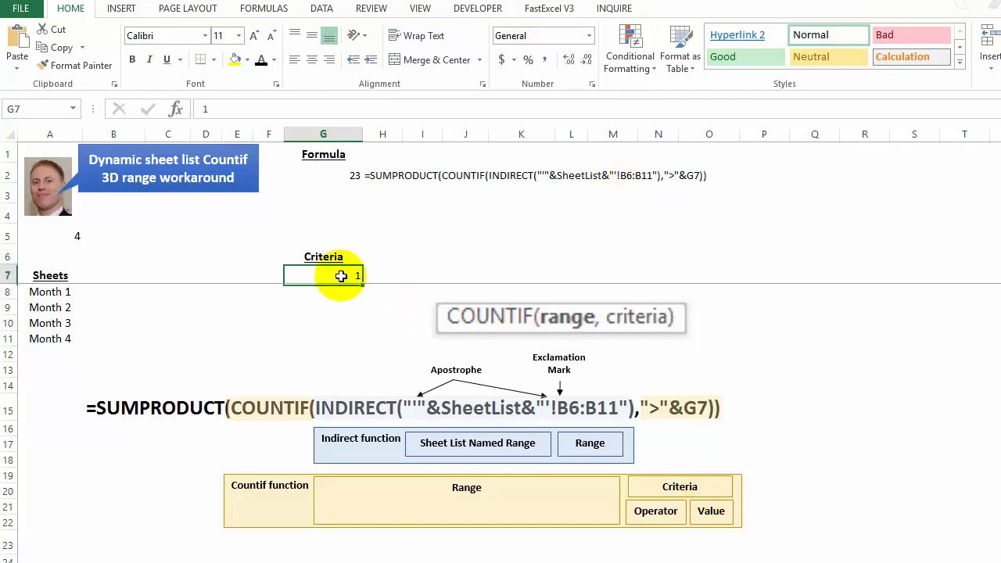
pyautogui.click(332, 175)
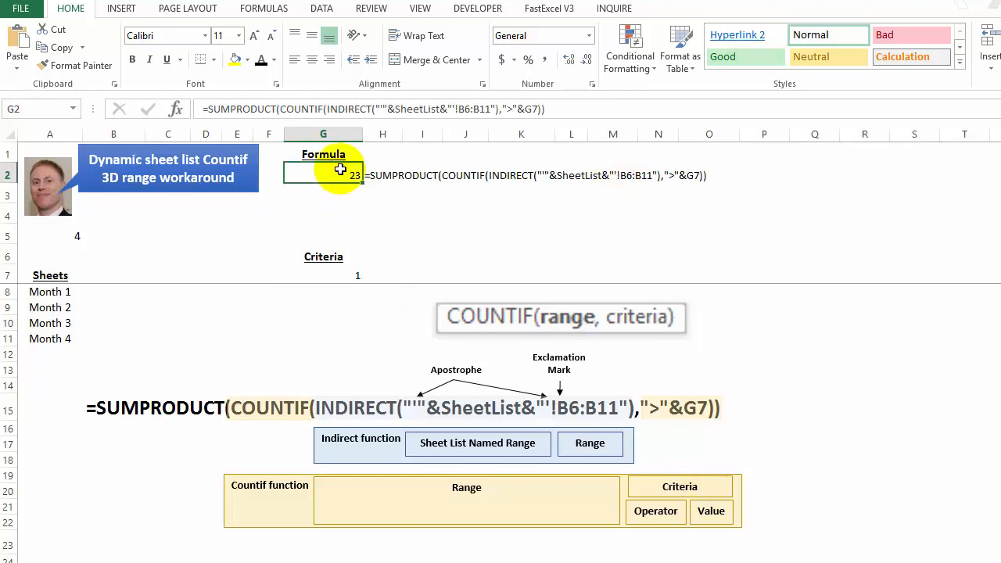
pyautogui.click(338, 109)
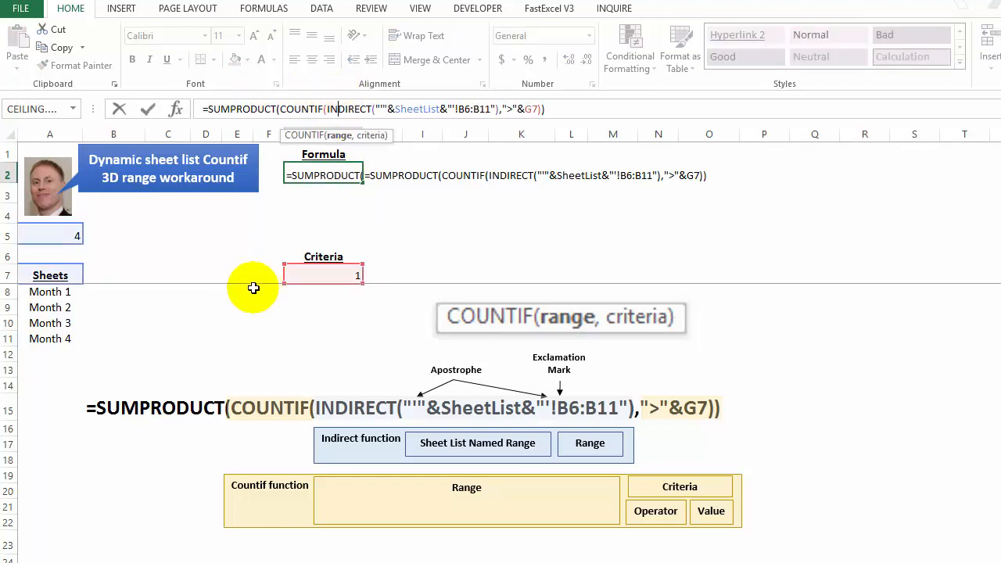
pyautogui.press('Escape')
# Step: Set the COUNTIF criteria value in cell G7 to 200
pyautogui.click(324, 275)
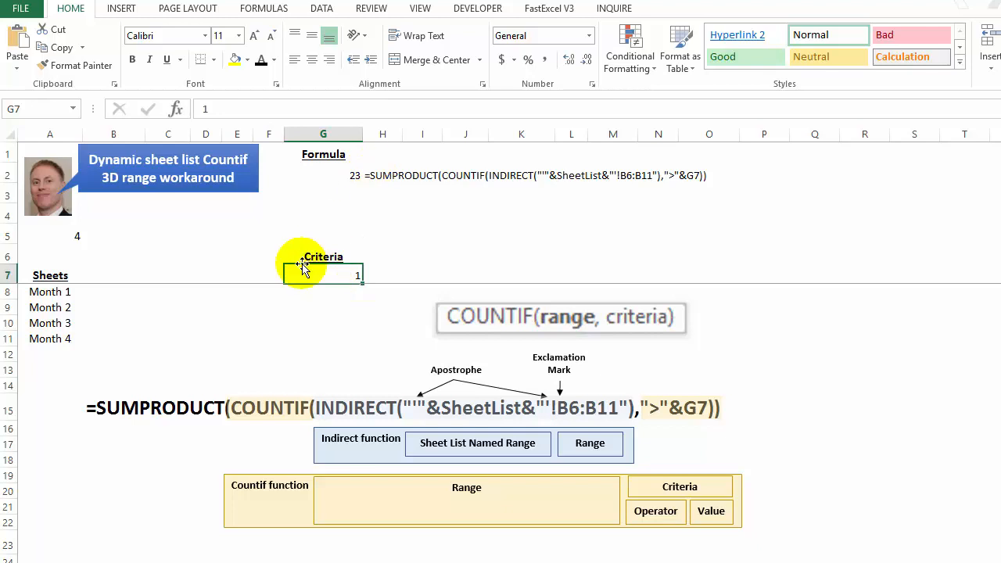
pyautogui.write('200')
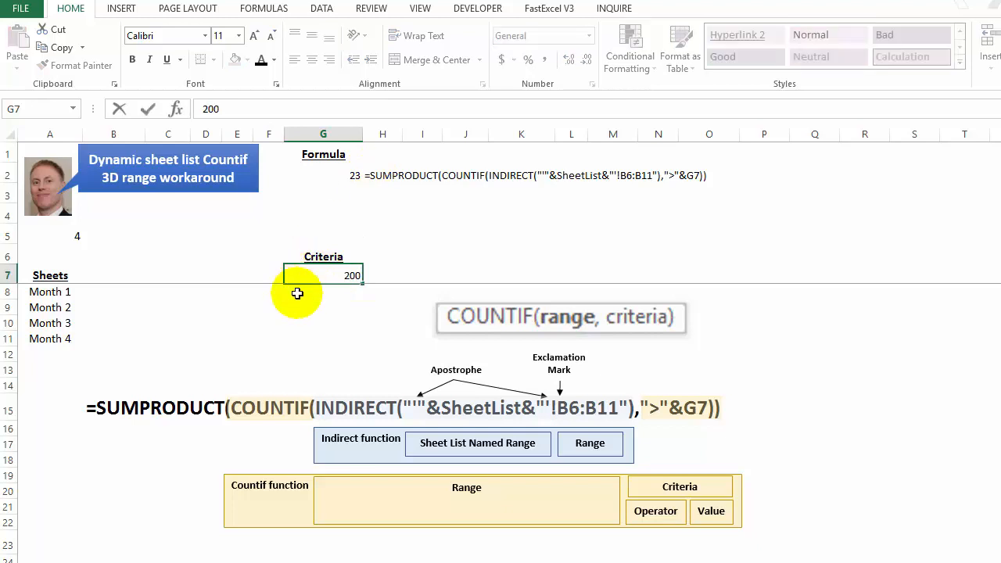
pyautogui.press('Return')
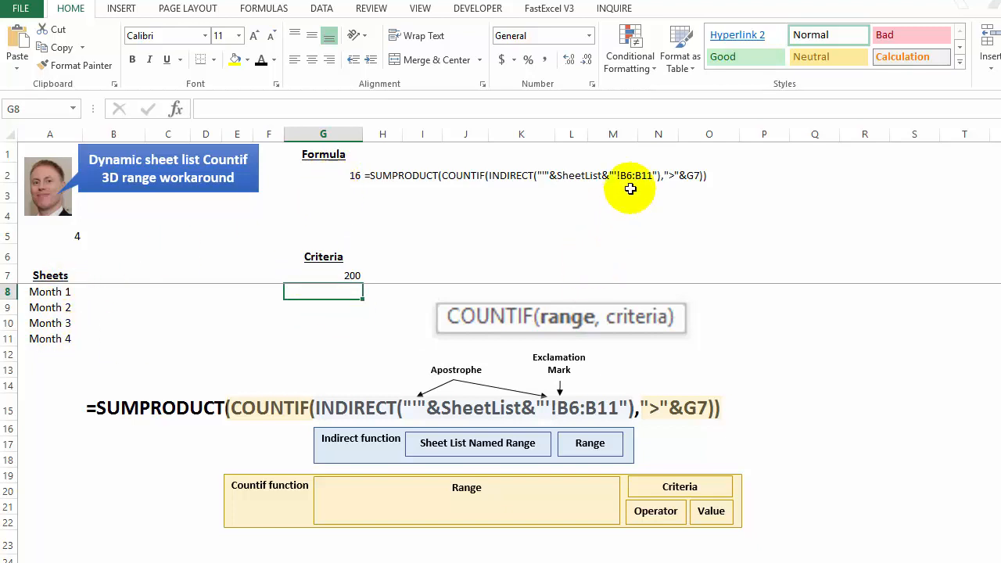
pyautogui.click(353, 274)
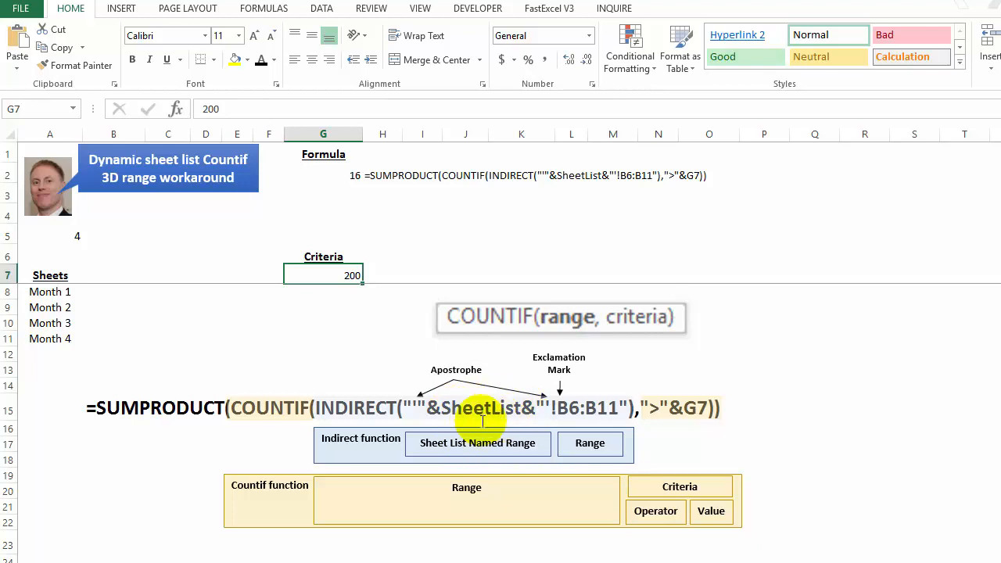
# Step: Inspect the COUNTA formula in A5 and the OFFSET range that the SheetList named range refers to
pyautogui.click(58, 234)
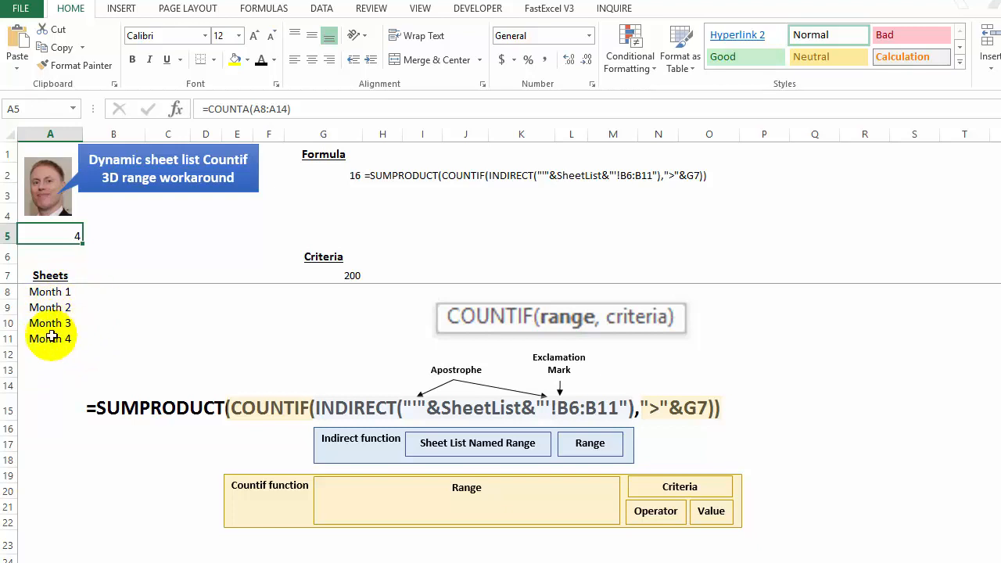
pyautogui.click(167, 343)
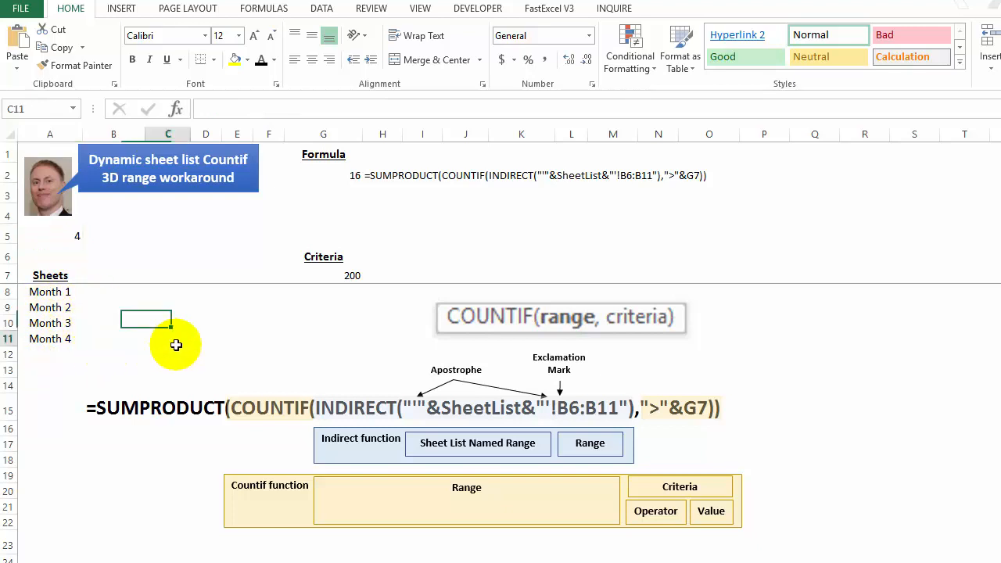
pyautogui.click(266, 9)
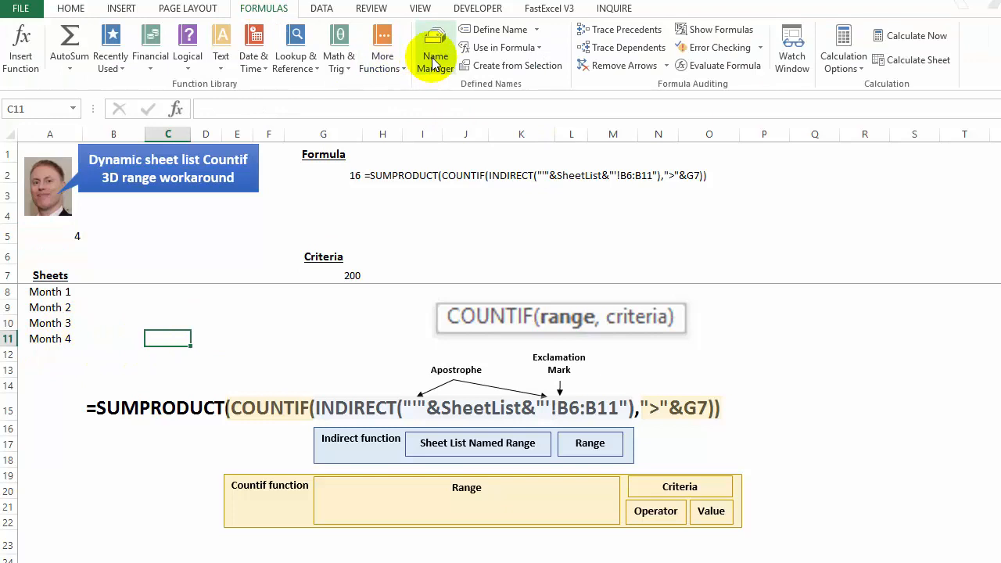
pyautogui.click(434, 61)
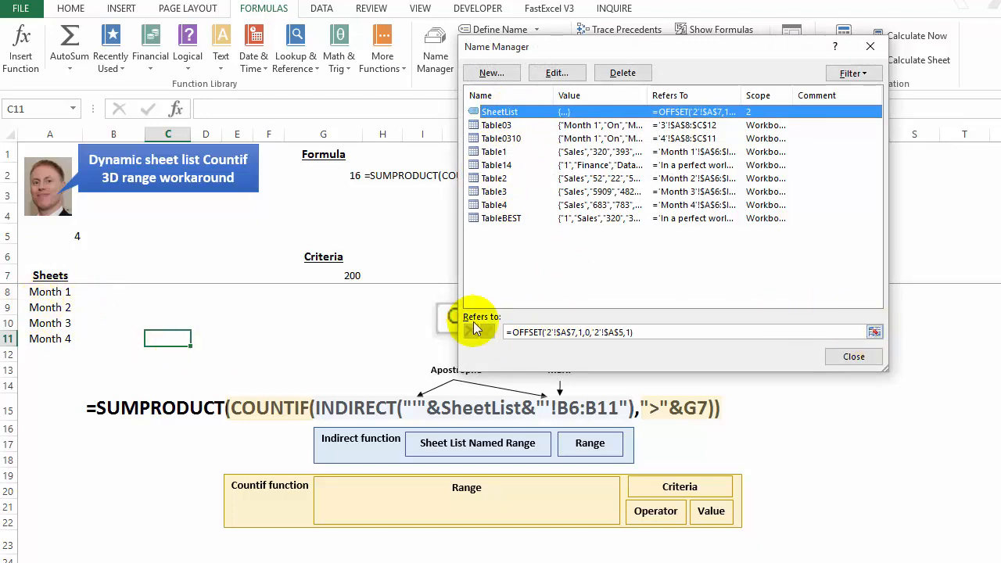
pyautogui.click(873, 331)
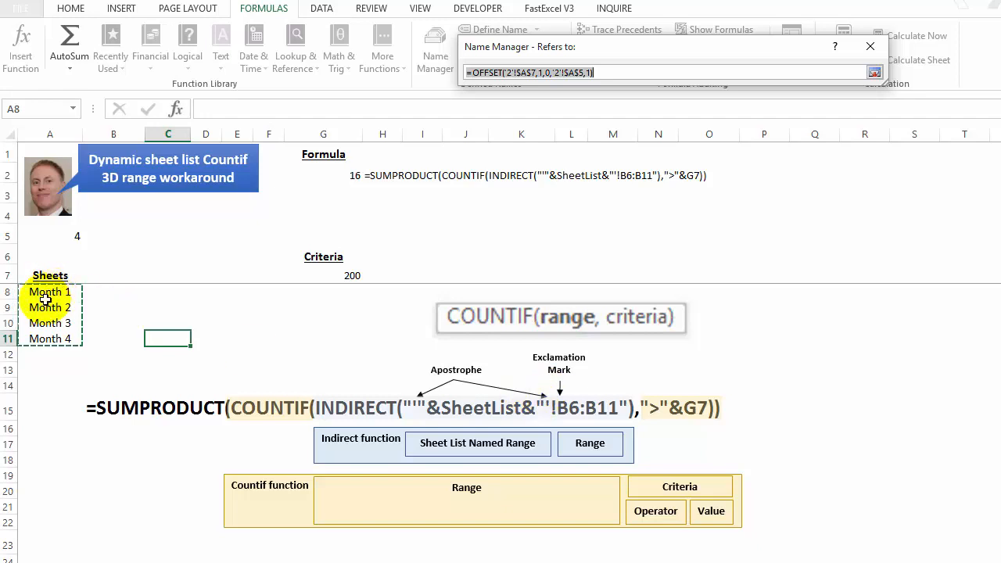
pyautogui.click(873, 73)
pyautogui.click(850, 356)
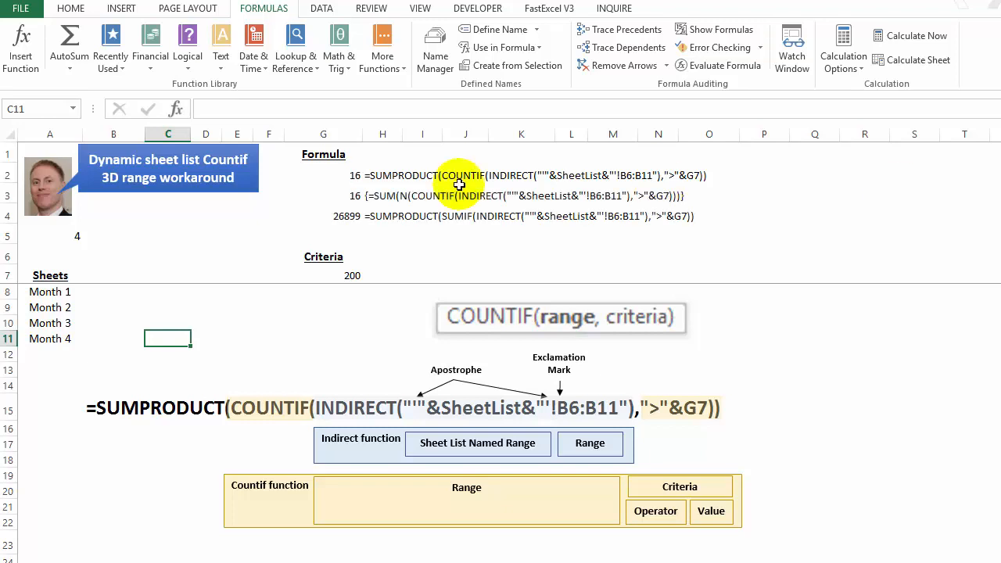
# Step: Inspect the SUMIF formula in G4 and set the criteria value in G7 to 1
pyautogui.click(333, 216)
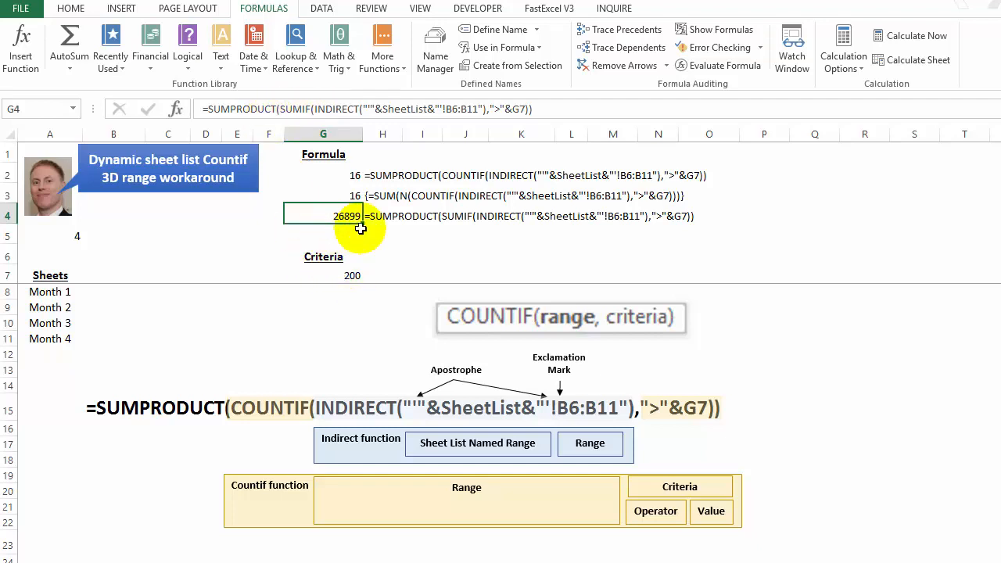
pyautogui.click(347, 272)
pyautogui.write('1')
pyautogui.press('Return')
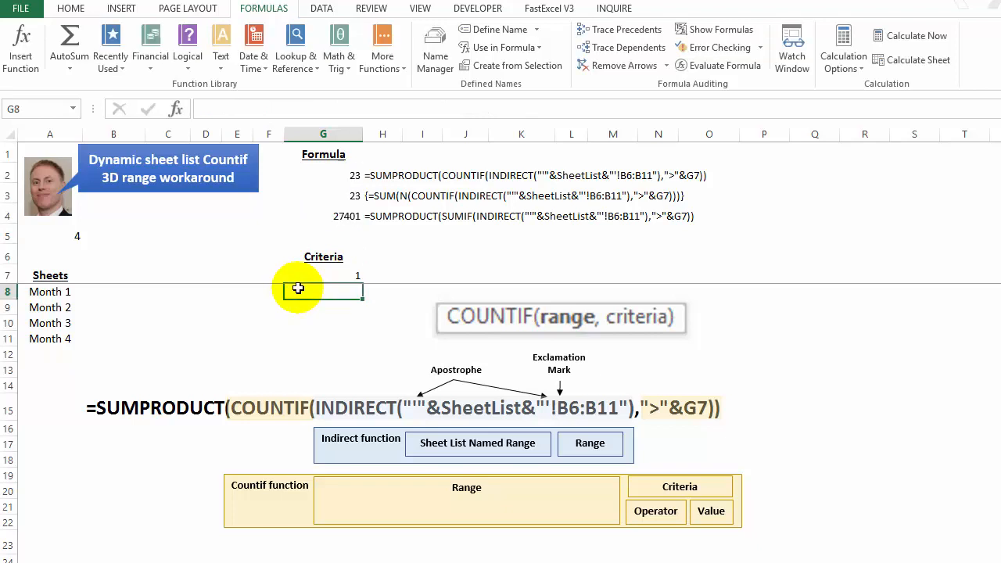
# Step: Compare the SUMPRODUCT/COUNTIF, SUM(N(COUNTIF)) and SUMPRODUCT/SUMIF formulas in G2:G4 and the cells G4 references
pyautogui.click(348, 198)
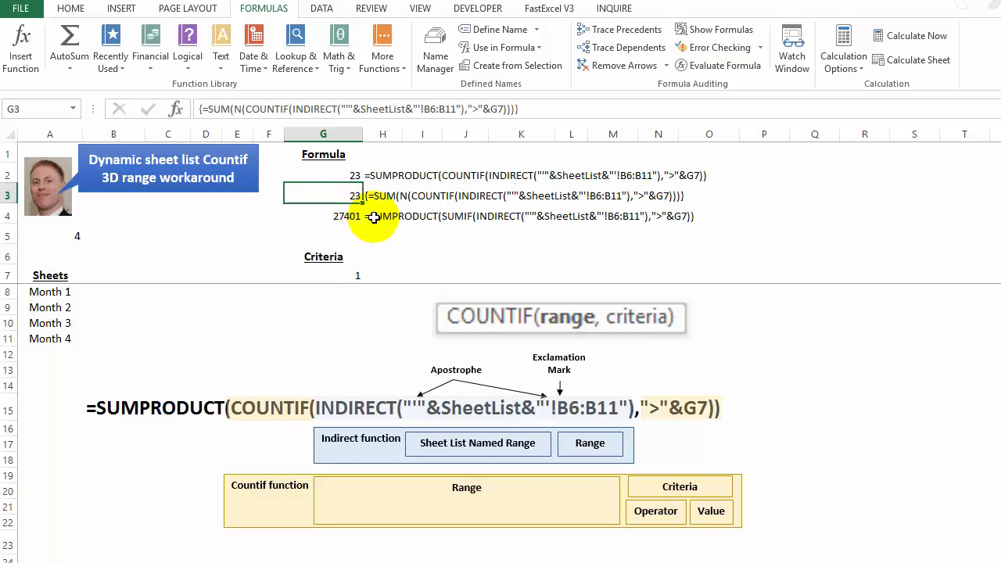
pyautogui.press('Up')
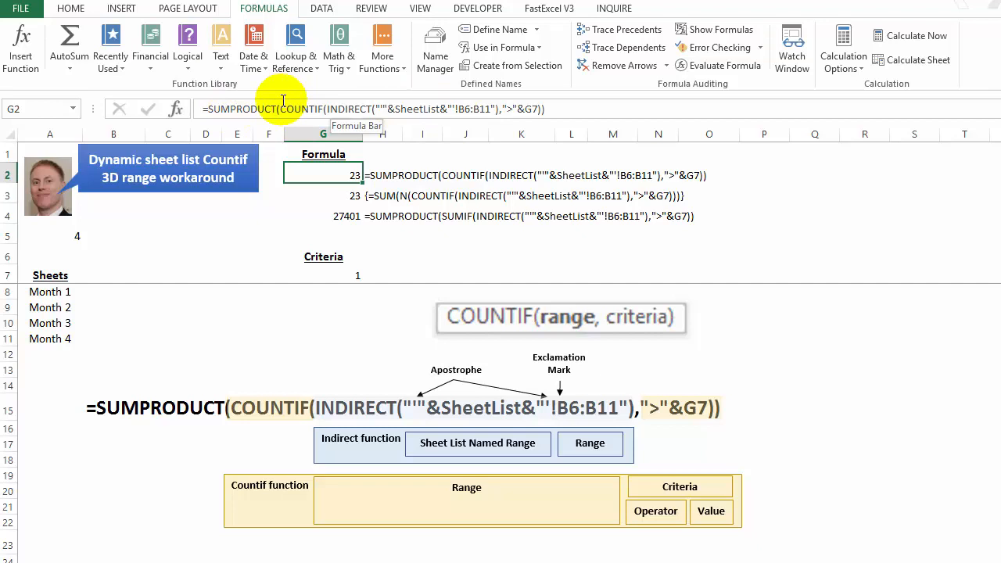
pyautogui.click(341, 223)
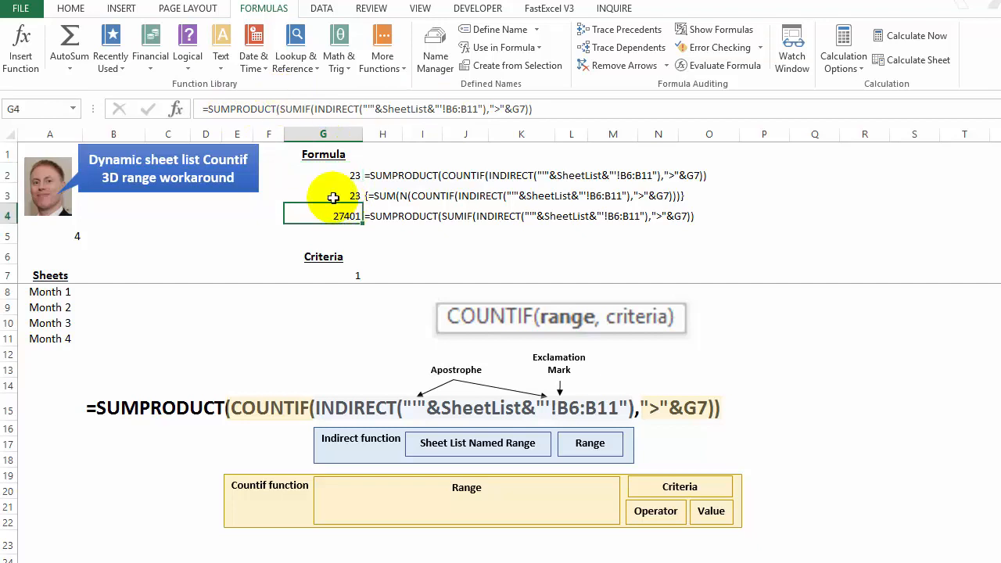
pyautogui.press('Up')
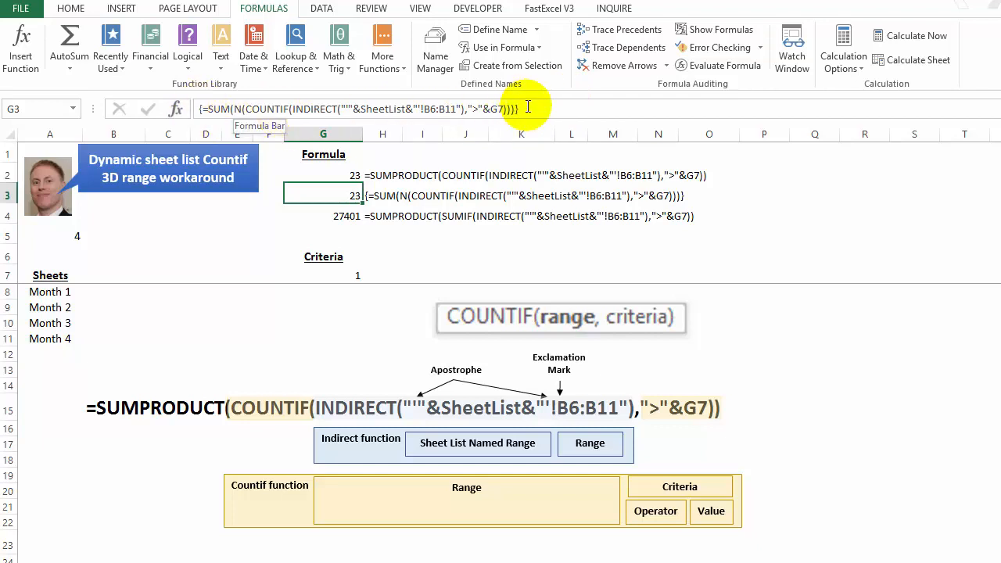
pyautogui.press('Down')
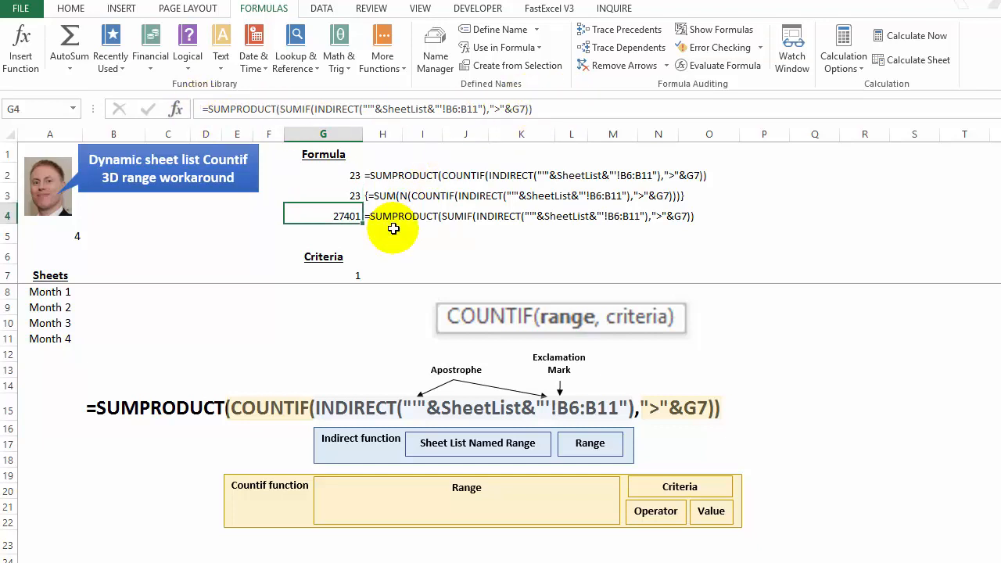
pyautogui.click(547, 108)
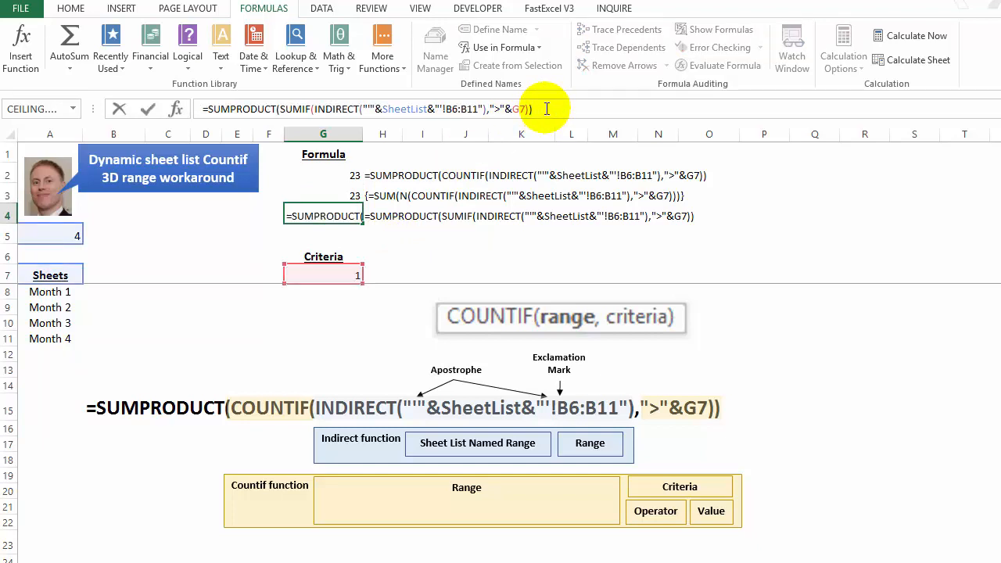
pyautogui.press('Return')
# Step: Re-enter the SUM(N(COUNTIF)) formula in G3 as an array formula
pyautogui.click(345, 194)
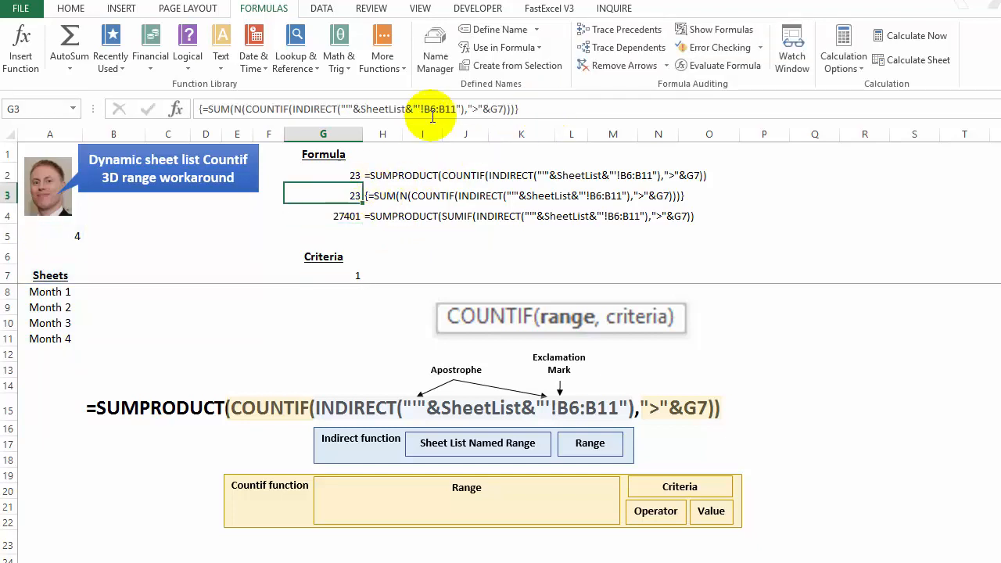
pyautogui.click(543, 104)
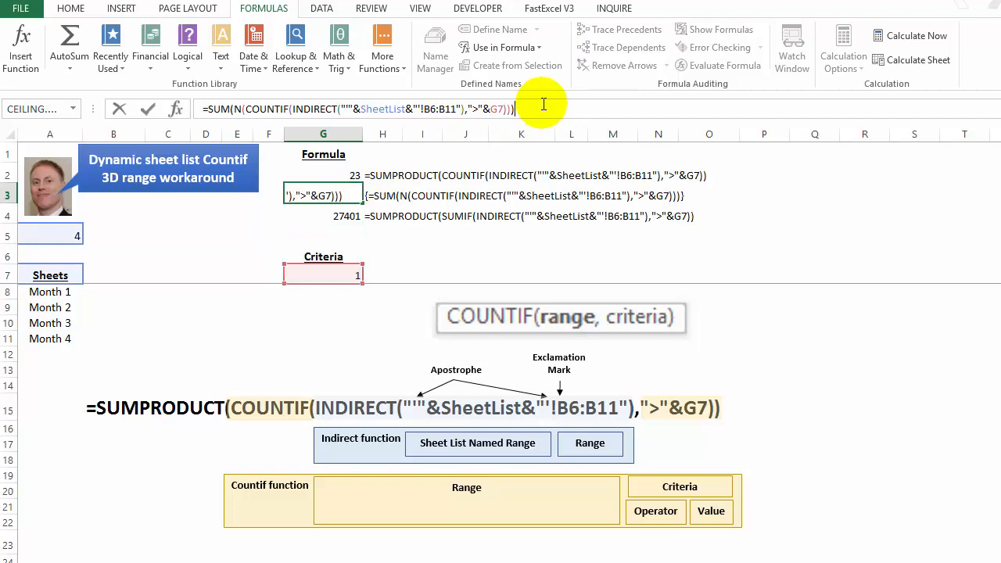
pyautogui.hotkey('ctrl', 'shift', 'Return')
pyautogui.click(370, 306)
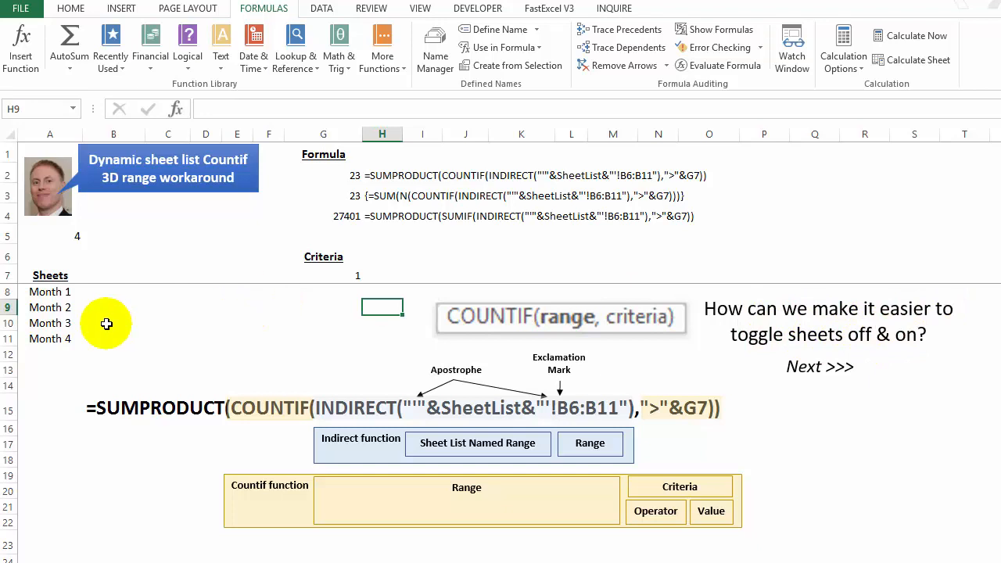
# Step: Try clearing Month 2 from the sheet list in A9, and undo the change
pyautogui.click(37, 306)
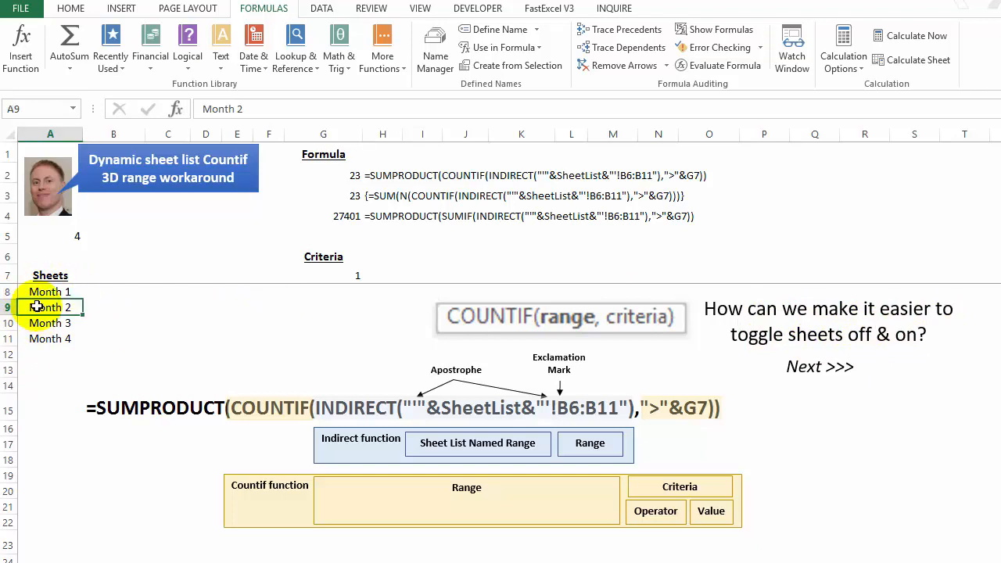
pyautogui.rightClick(36, 306)
pyautogui.click(84, 453)
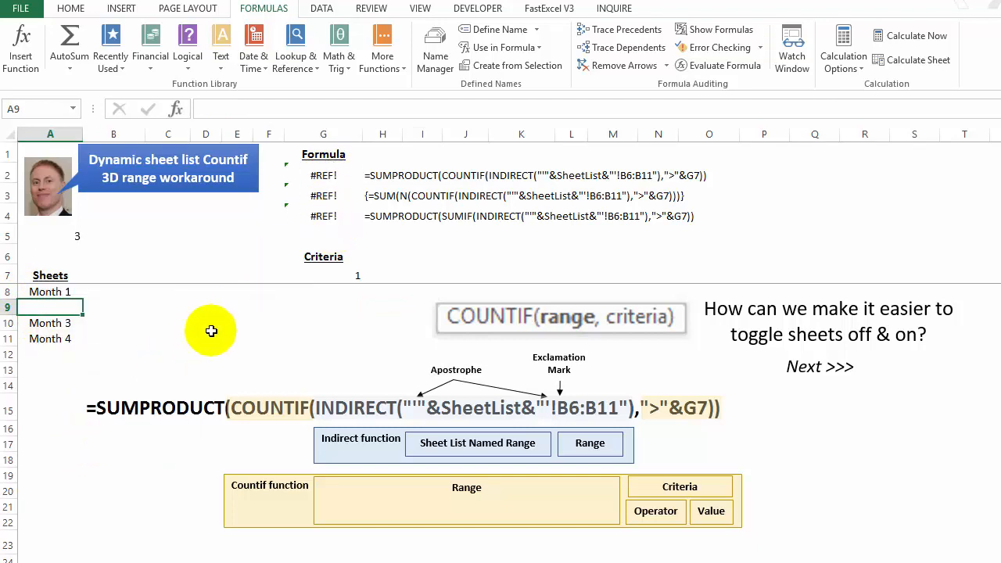
pyautogui.hotkey('ctrl', 'z')
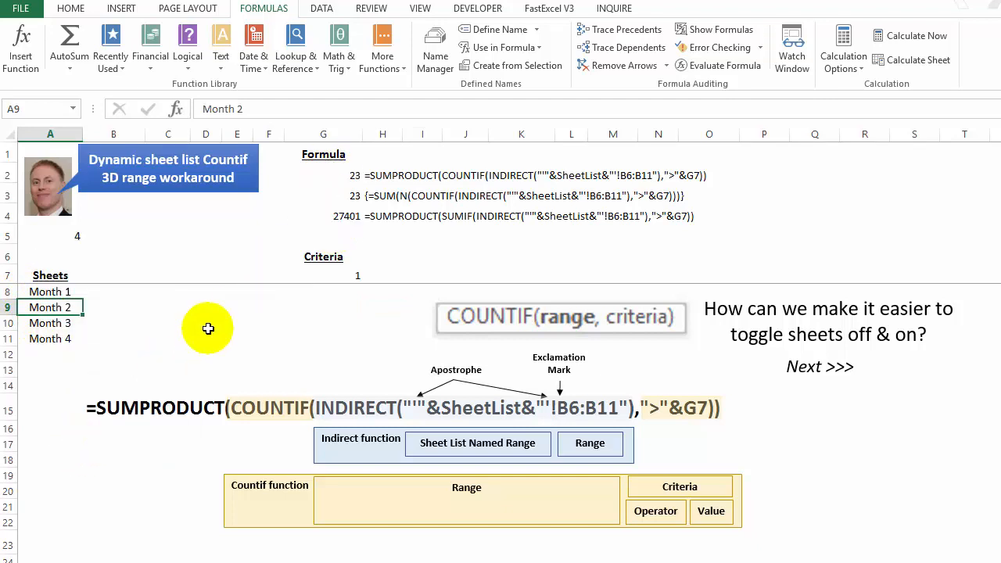
# Step: Try clearing Month 4 from the end of the sheet list in A11, check the count in A5, and undo
pyautogui.click(47, 338)
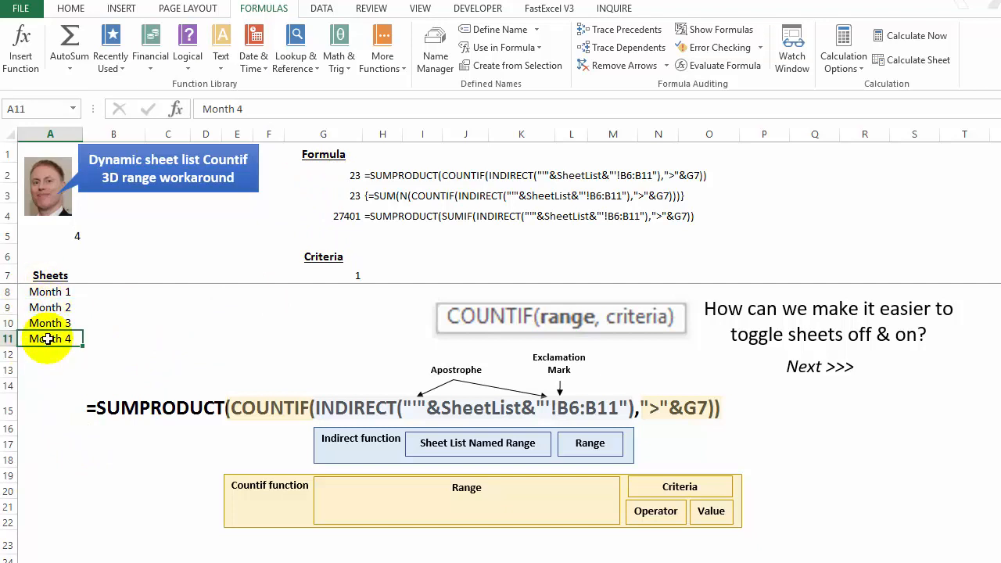
pyautogui.rightClick(47, 344)
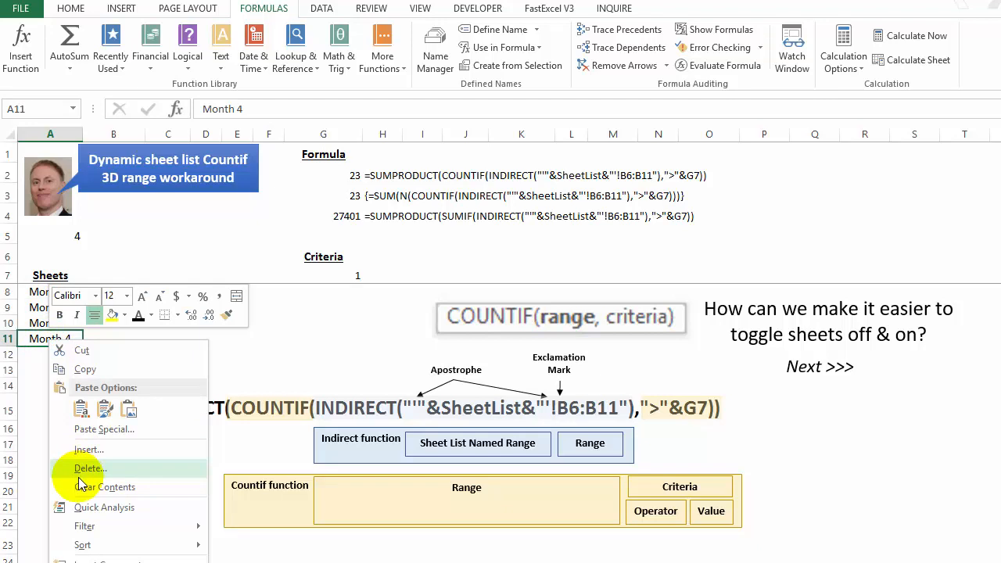
pyautogui.click(78, 480)
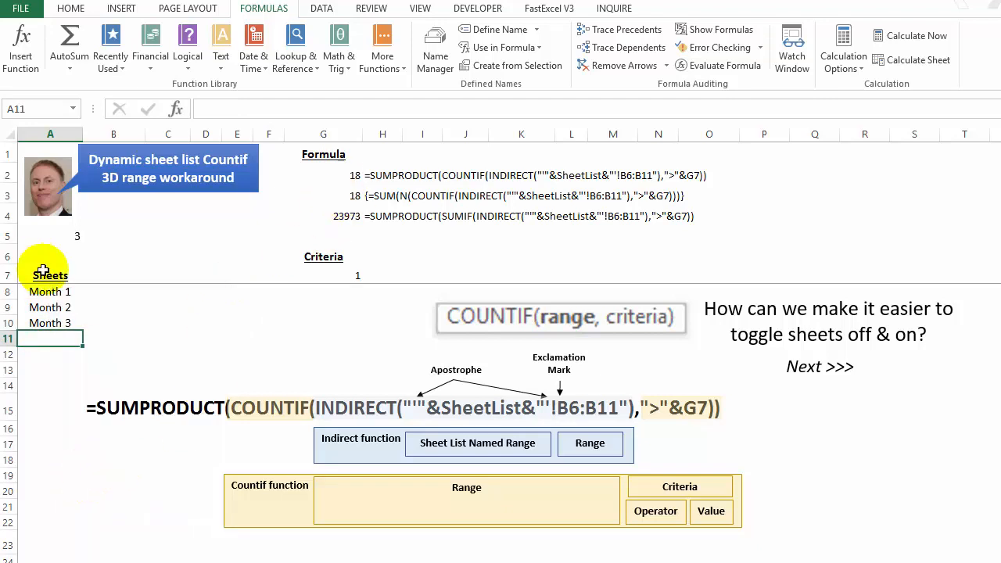
pyautogui.click(60, 238)
pyautogui.click(62, 335)
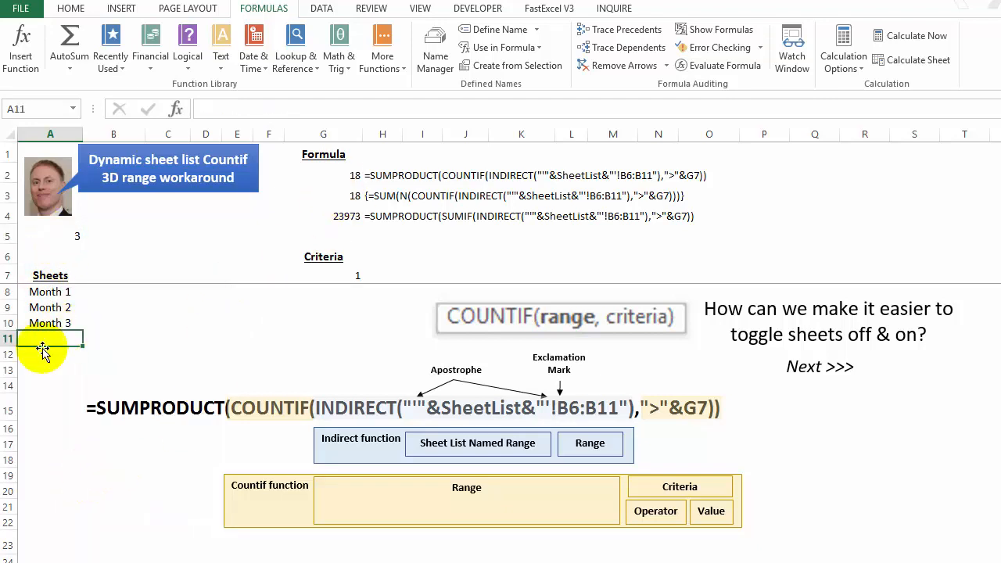
pyautogui.hotkey('ctrl', 'z')
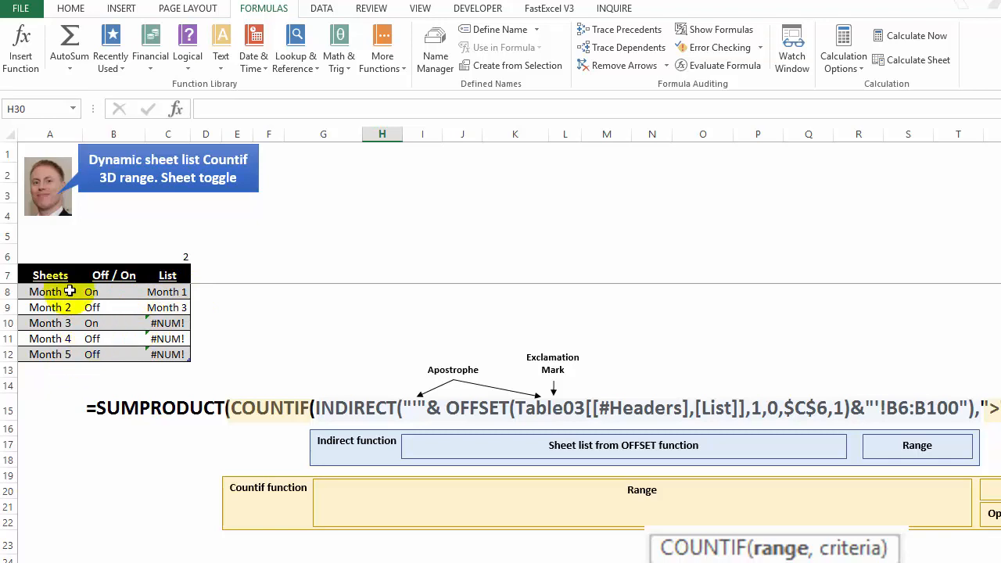
# Step: On the sheet toggle worksheet, examine the Sheets table and its Off / On settings in B8:B12
pyautogui.click(52, 354)
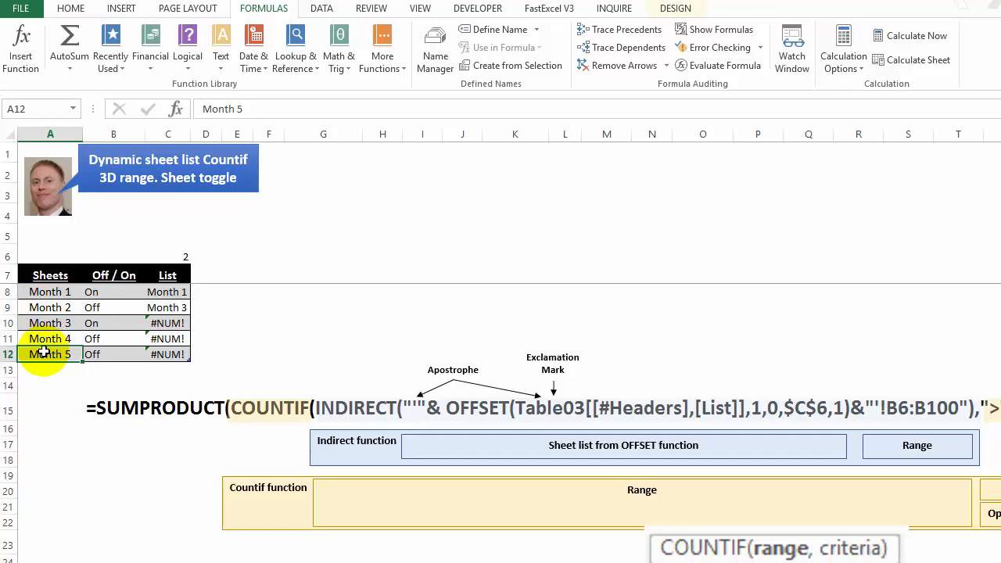
pyautogui.click(91, 307)
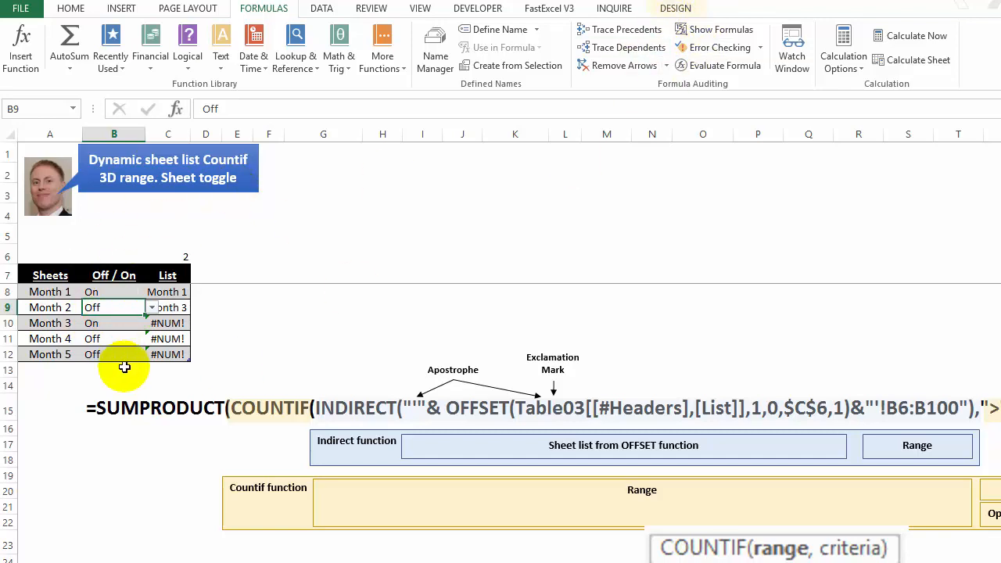
pyautogui.click(112, 307)
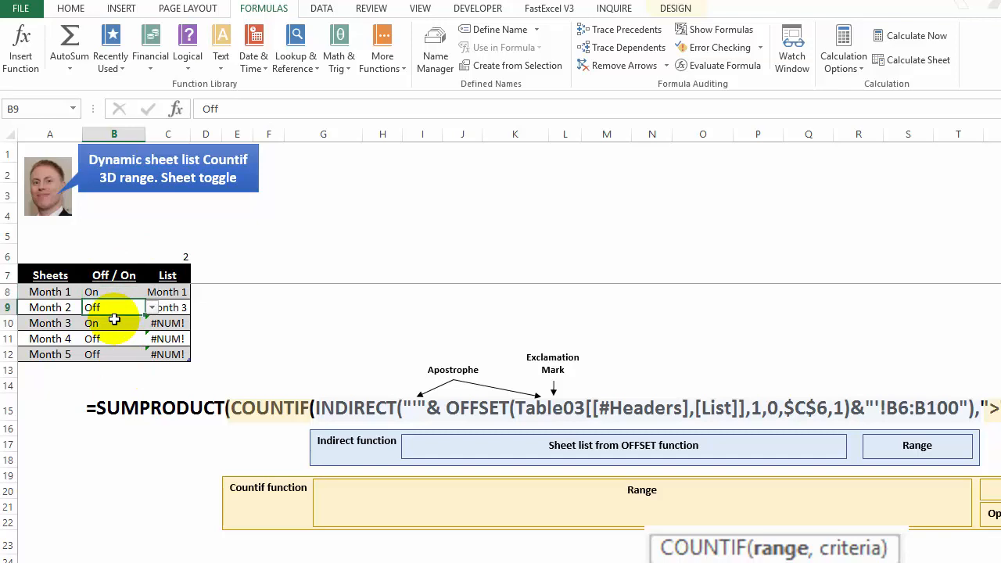
pyautogui.click(117, 323)
pyautogui.click(119, 338)
pyautogui.click(127, 354)
pyautogui.press('Up')
pyautogui.press('Up')
pyautogui.press('Up')
pyautogui.press('Up')
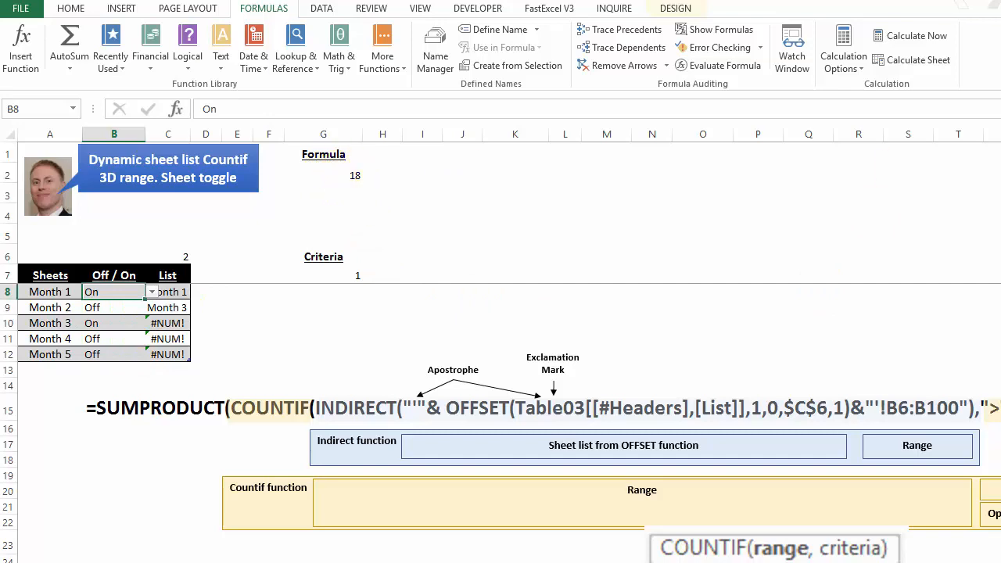
# Step: Set the Off / On toggle for Month 3 in B10 to Off
pyautogui.press('Down')
pyautogui.press('Down')
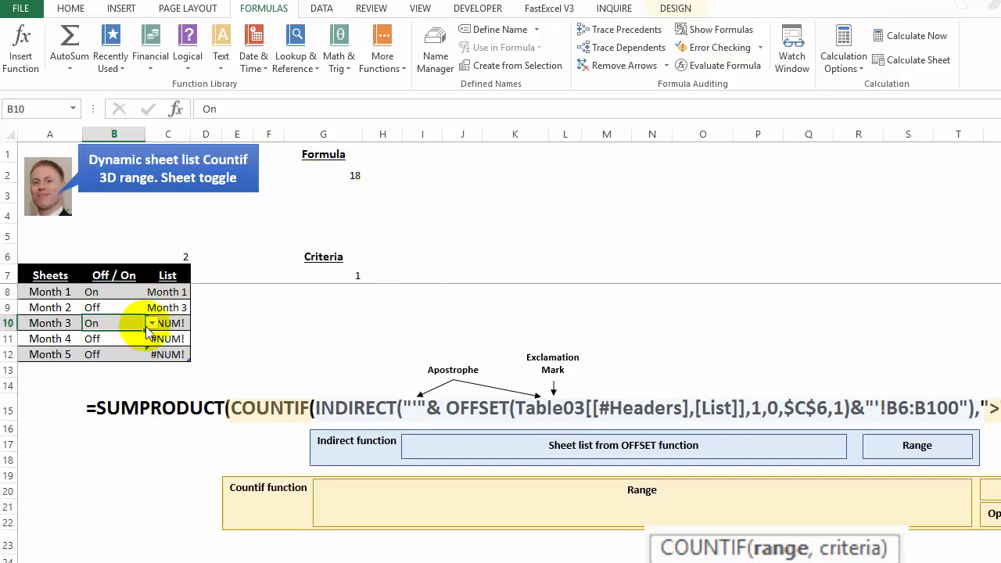
pyautogui.click(137, 350)
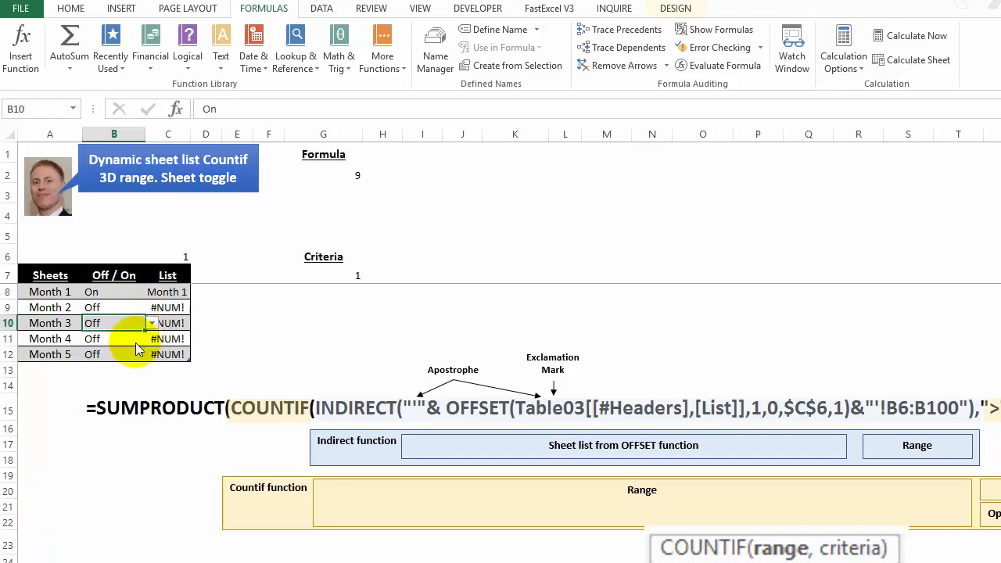
# Step: Set the Off / On toggles for Month 2 and Month 3 in B9:B10 to On
pyautogui.press('Up')
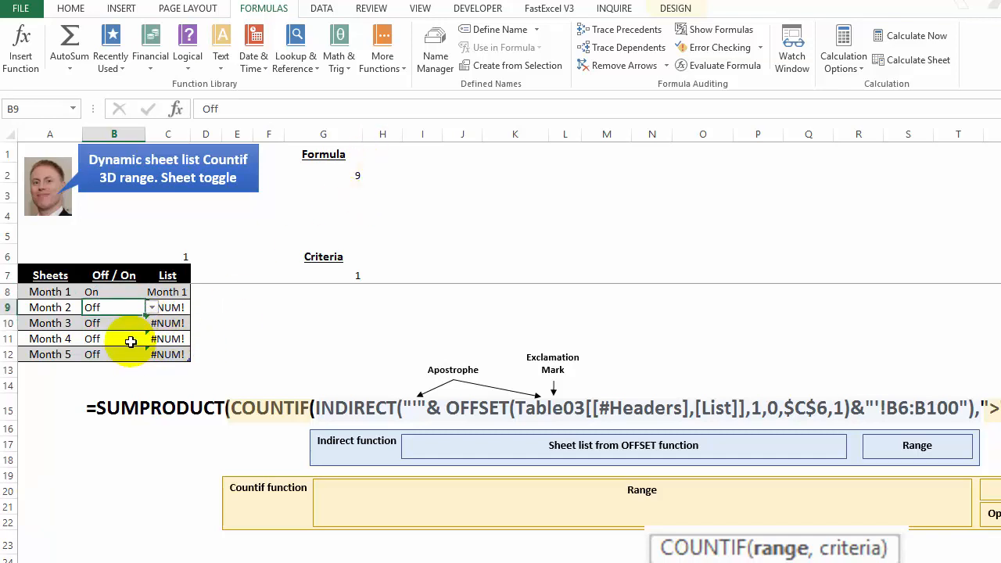
pyautogui.click(152, 308)
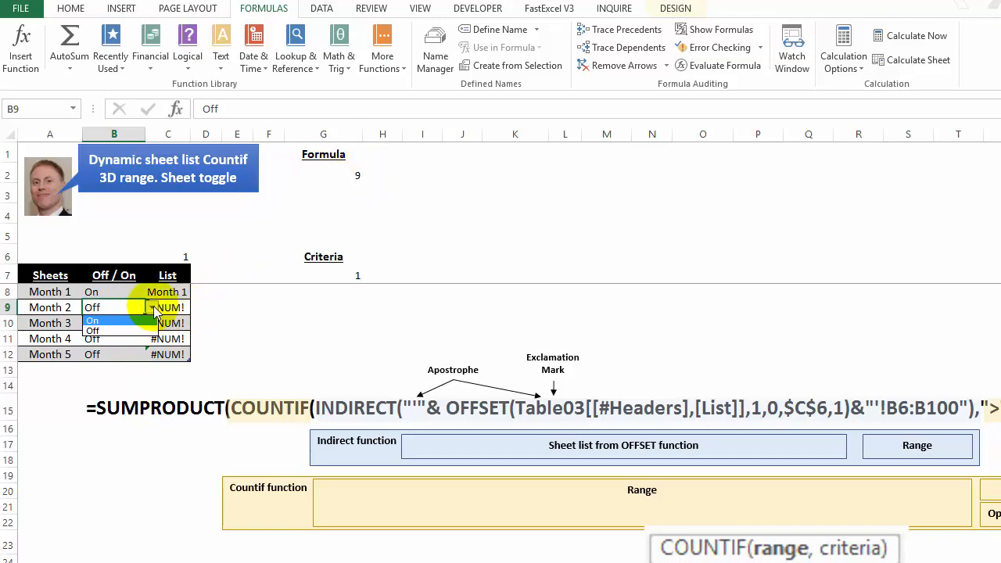
pyautogui.click(139, 322)
pyautogui.click(139, 323)
pyautogui.click(151, 323)
pyautogui.click(140, 337)
# Step: Try the Off / On toggle for Month 4 in B11 at On and return it to Off
pyautogui.click(138, 335)
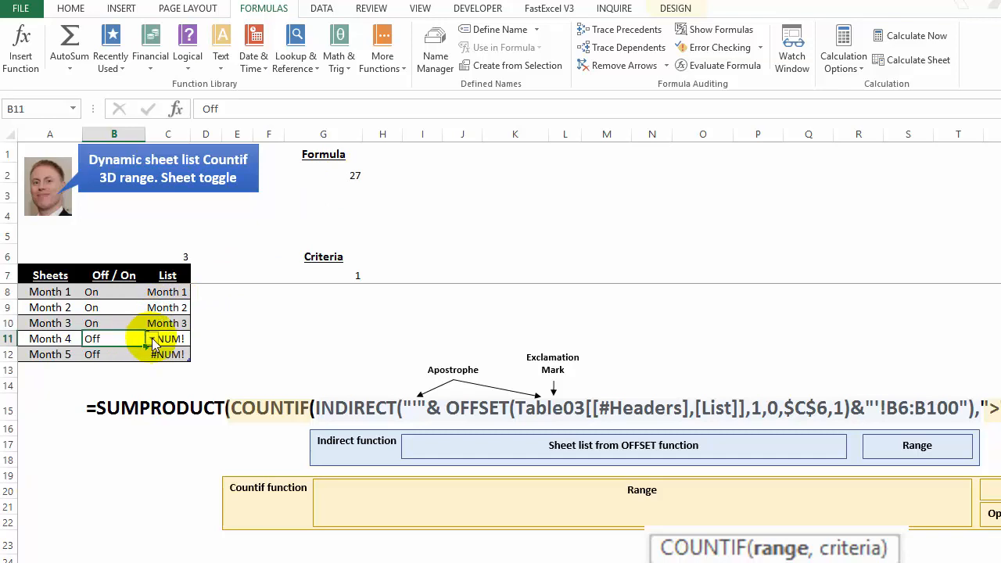
pyautogui.click(152, 341)
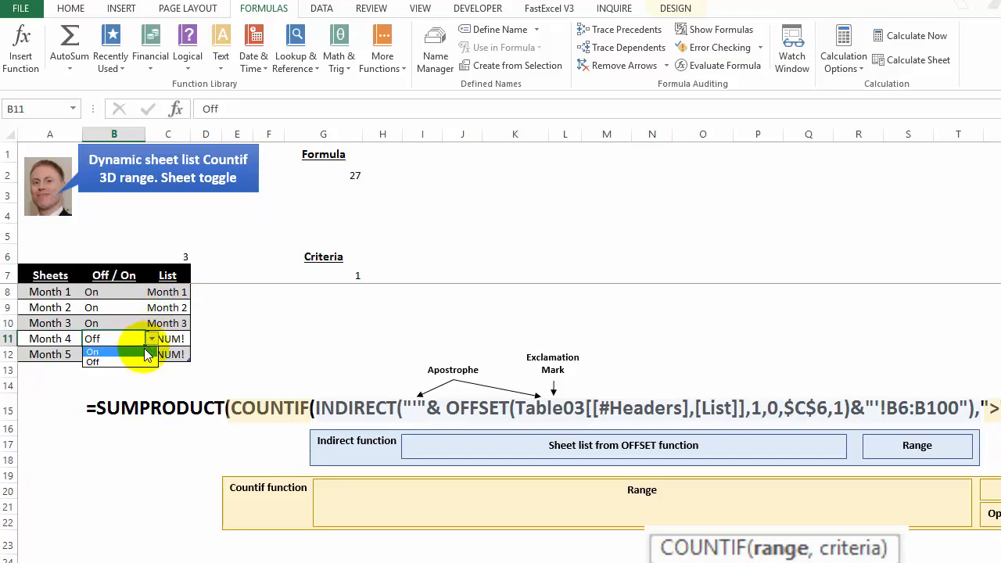
pyautogui.click(146, 352)
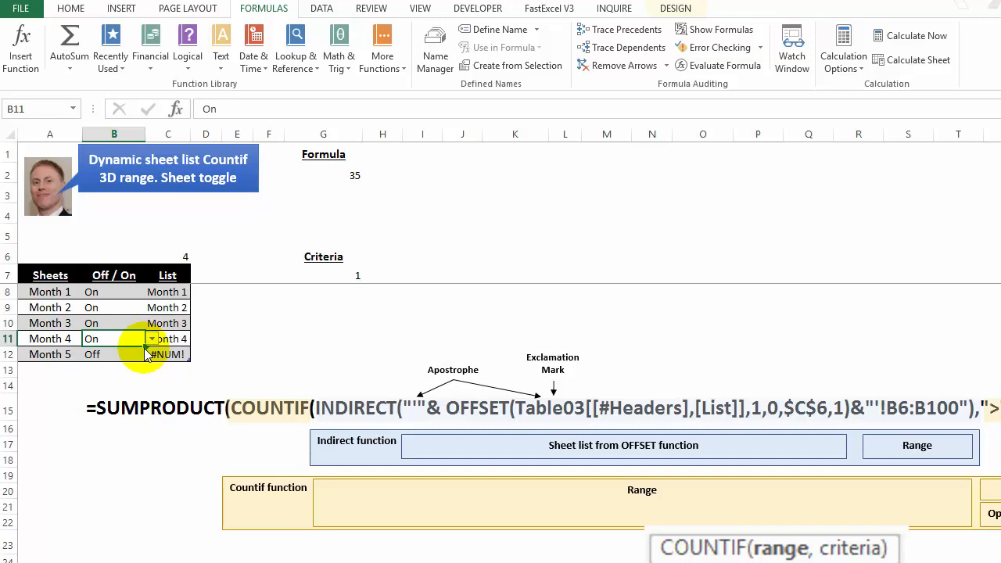
pyautogui.click(152, 339)
pyautogui.click(125, 367)
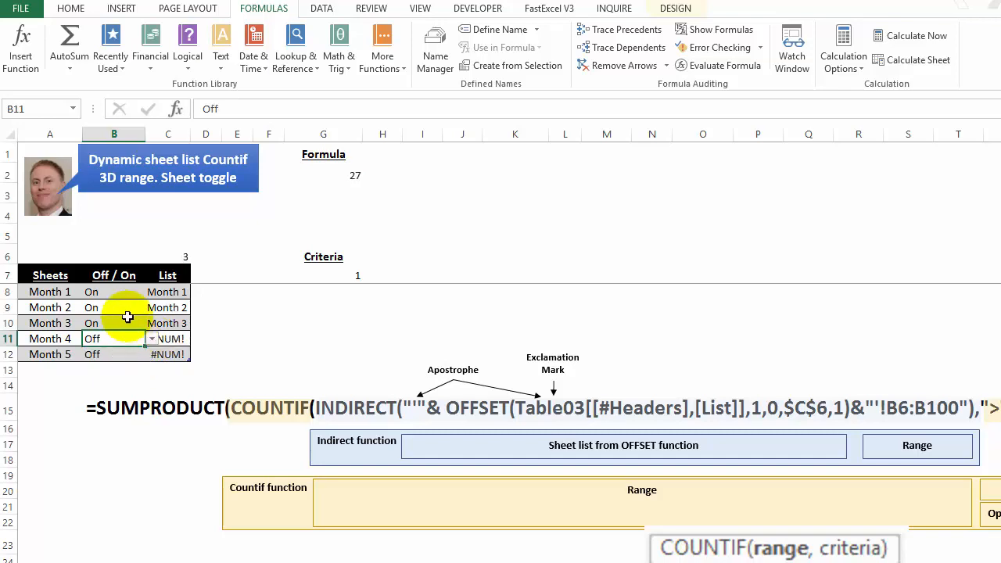
# Step: Set the Off / On toggle for Month 2 in B9 to Off
pyautogui.click(148, 308)
pyautogui.click(150, 309)
pyautogui.click(142, 329)
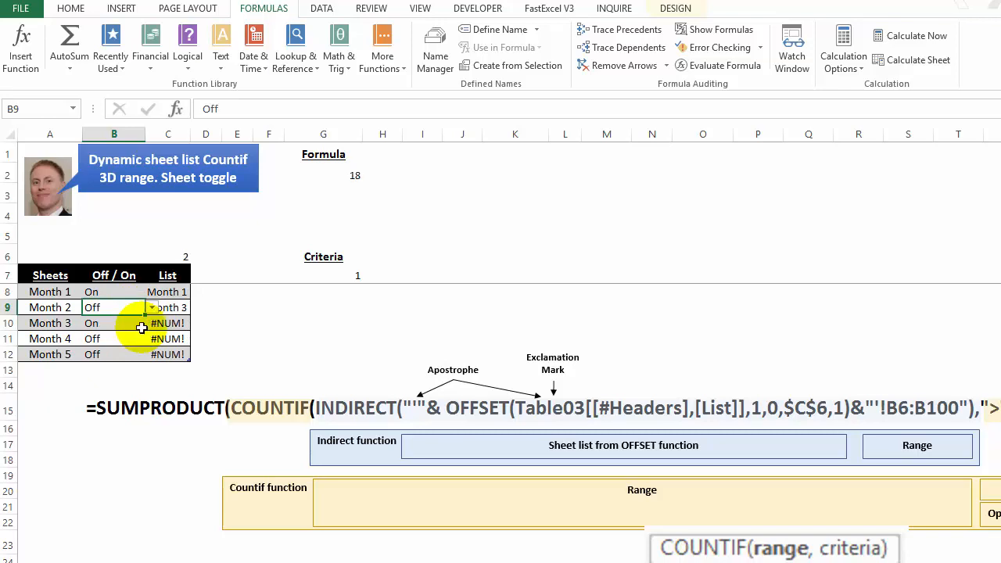
pyautogui.click(58, 311)
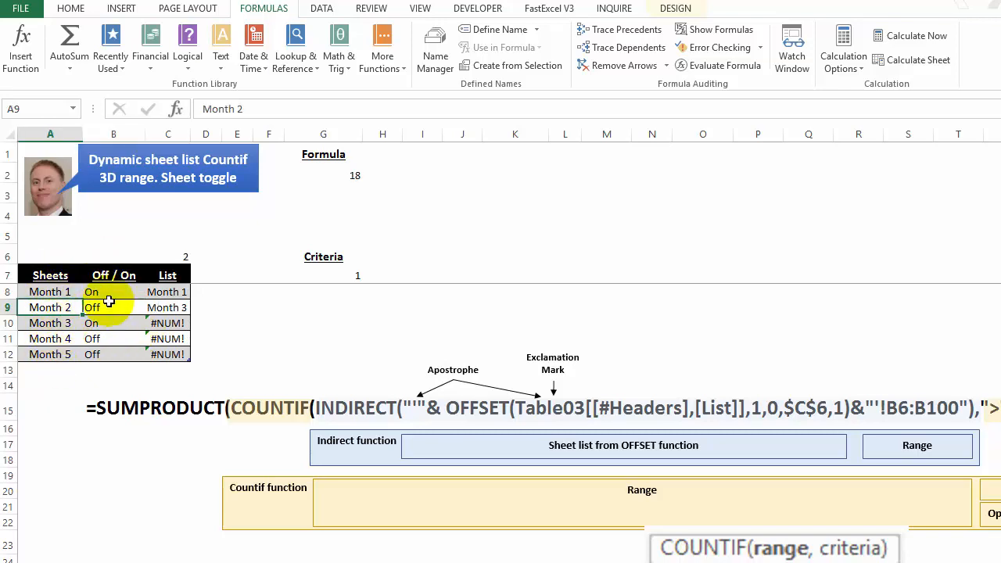
# Step: Format the List column cells C8:C12 with a dotted border line along their left edge
pyautogui.moveTo(157, 292); pyautogui.dragTo(159, 354)
pyautogui.rightClick(161, 304)
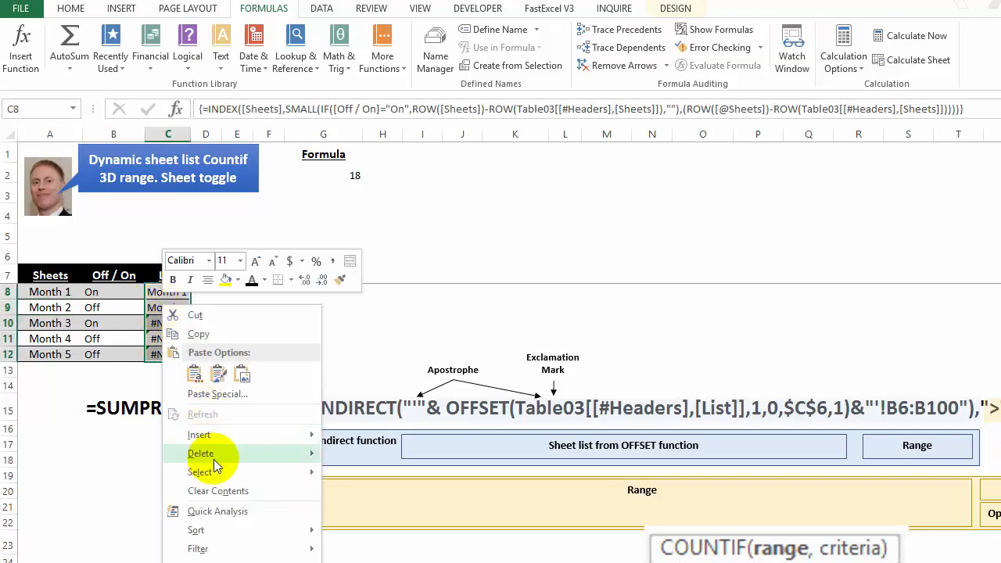
pyautogui.click(219, 562)
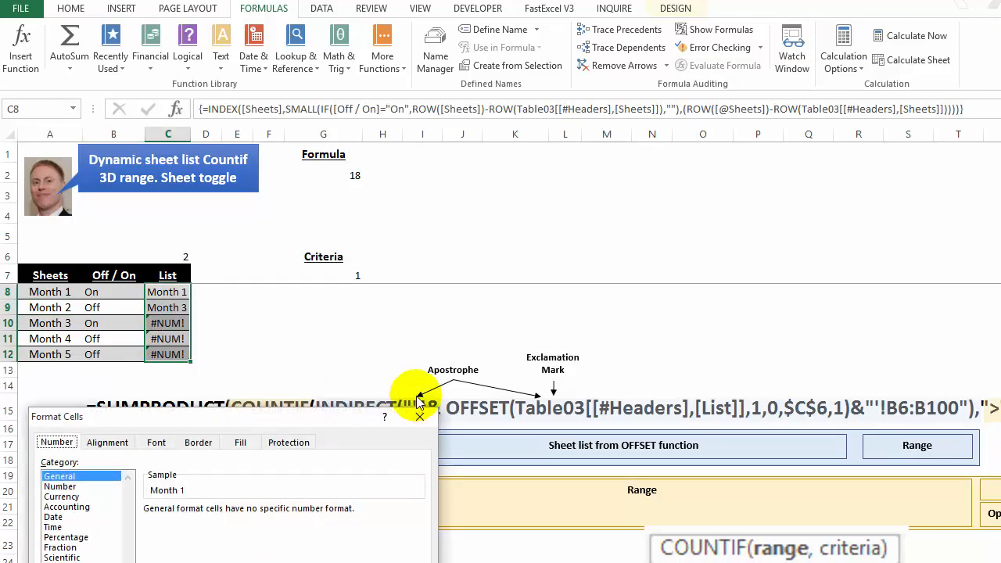
pyautogui.click(191, 447)
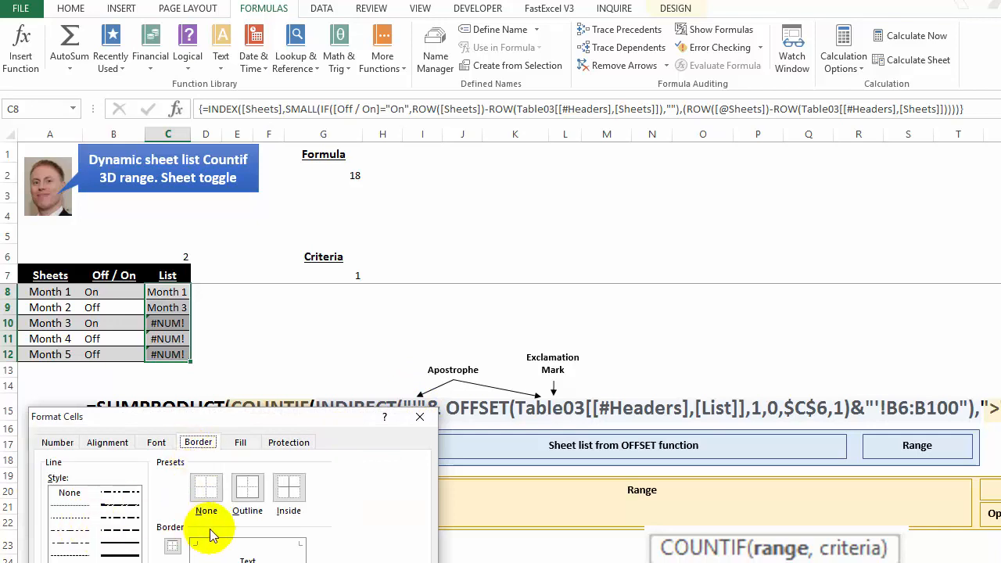
pyautogui.click(70, 517)
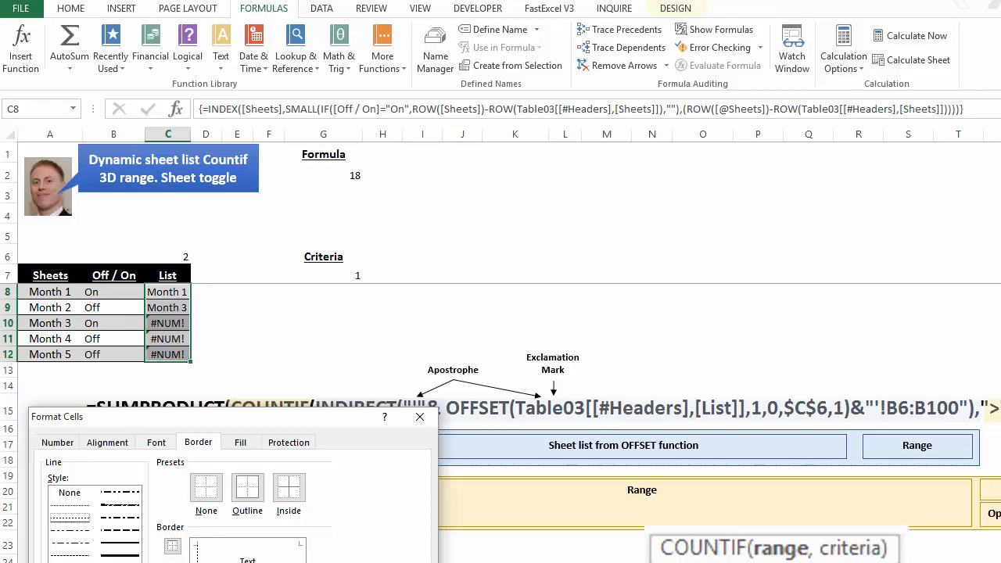
pyautogui.click(330, 562)
pyautogui.click(127, 556)
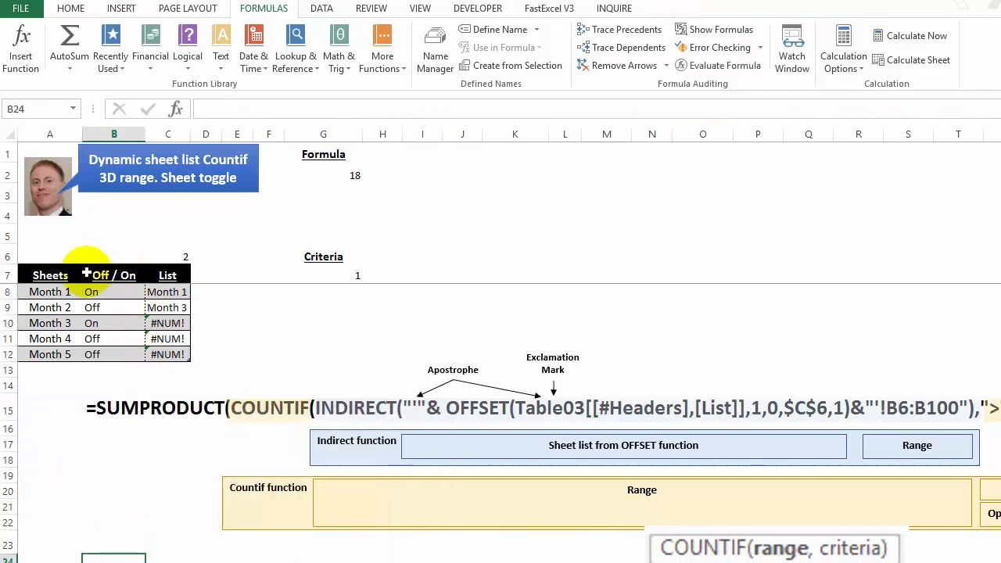
# Step: Add Month 6 as a new row in A13 of the Sheets table and set its toggle in B13 to Off
pyautogui.click(61, 370)
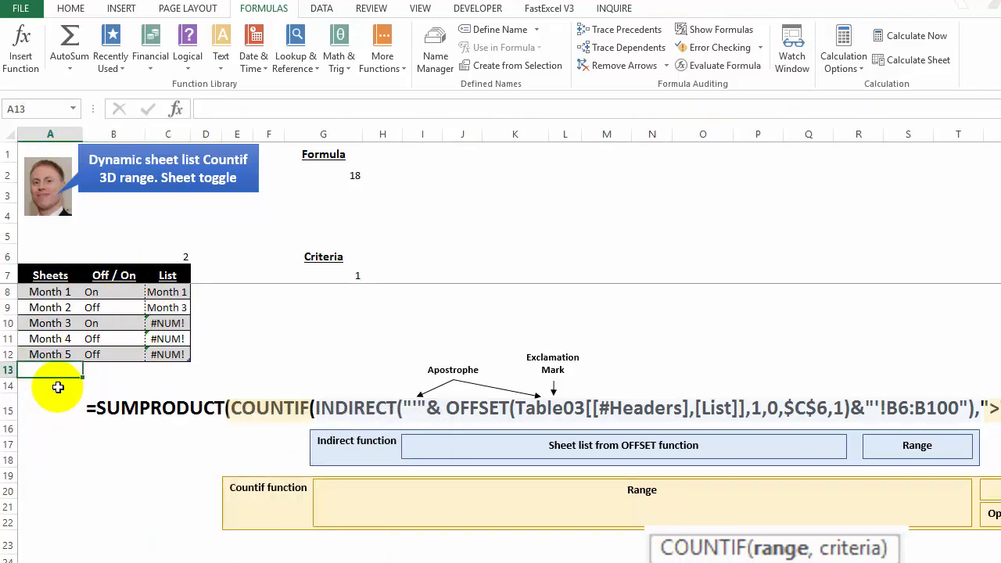
pyautogui.write('Month 6')
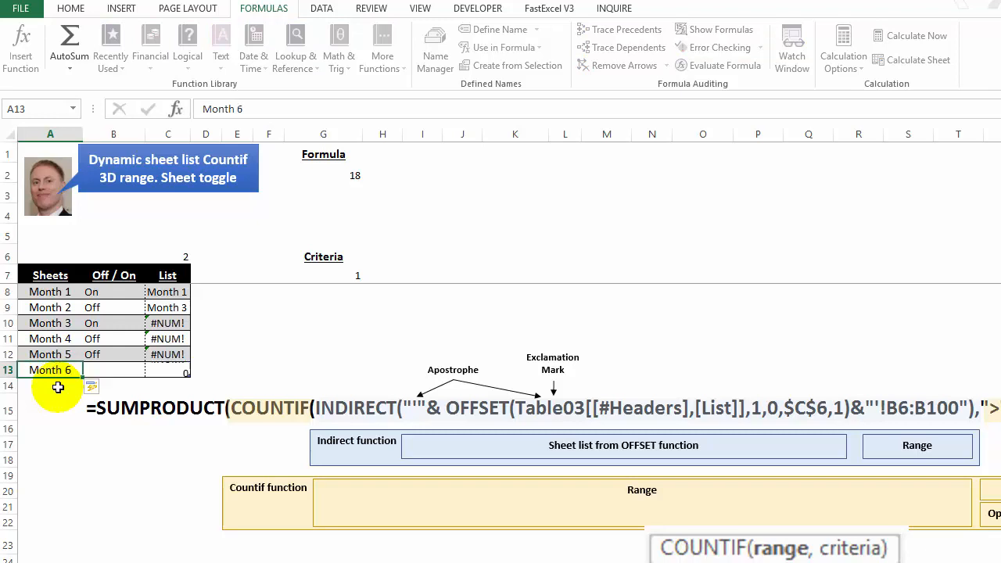
pyautogui.press('Tab')
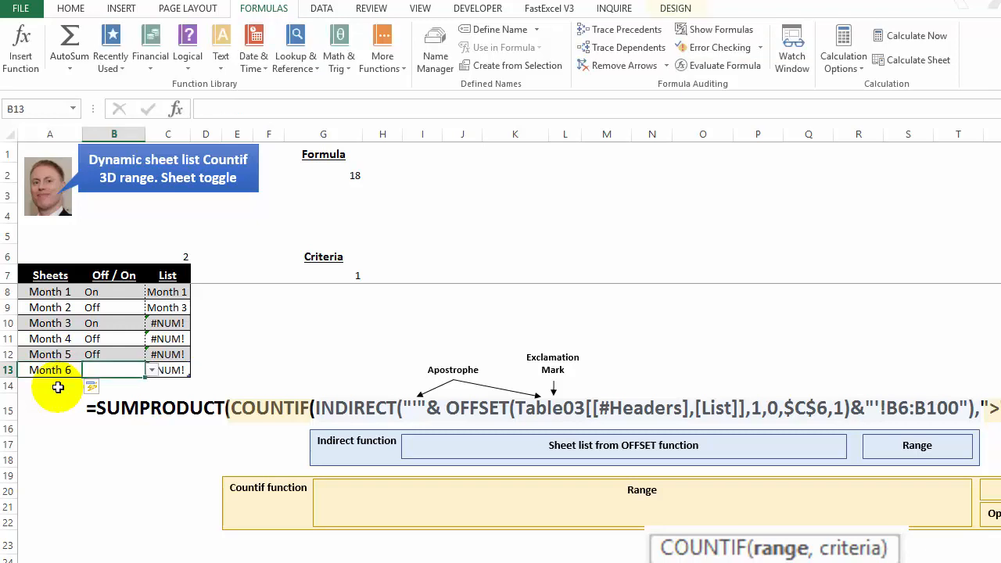
pyautogui.click(60, 374)
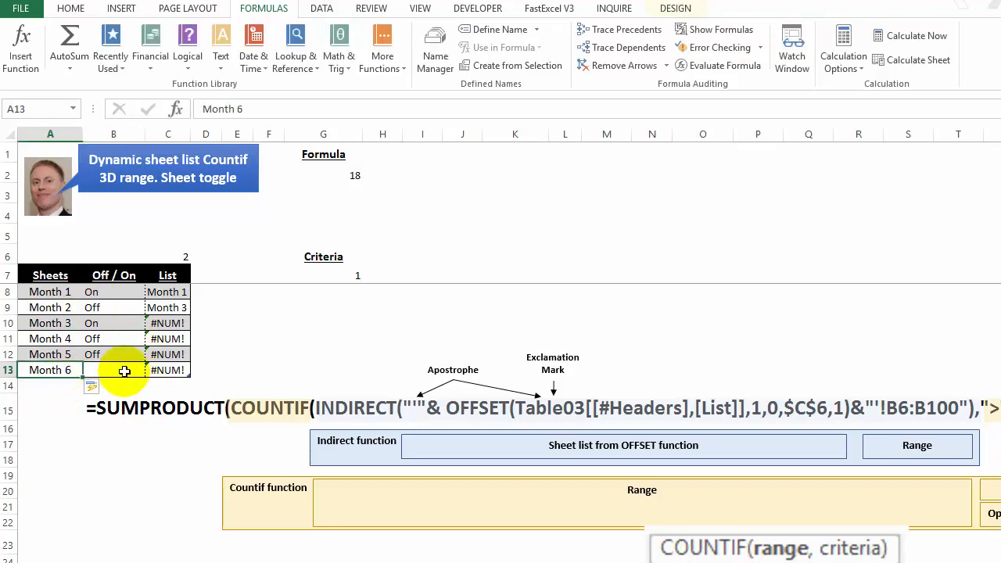
pyautogui.click(167, 370)
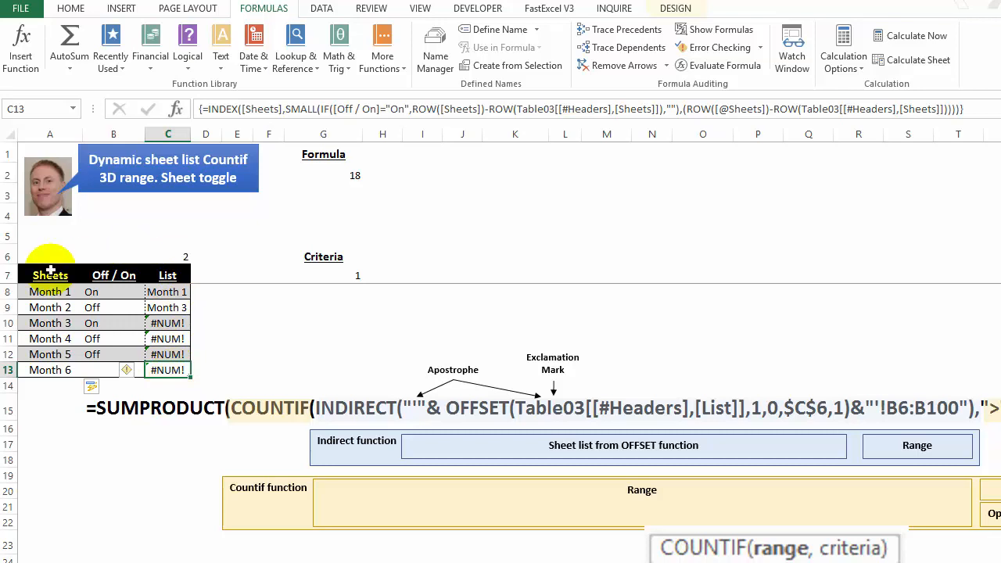
pyautogui.click(93, 373)
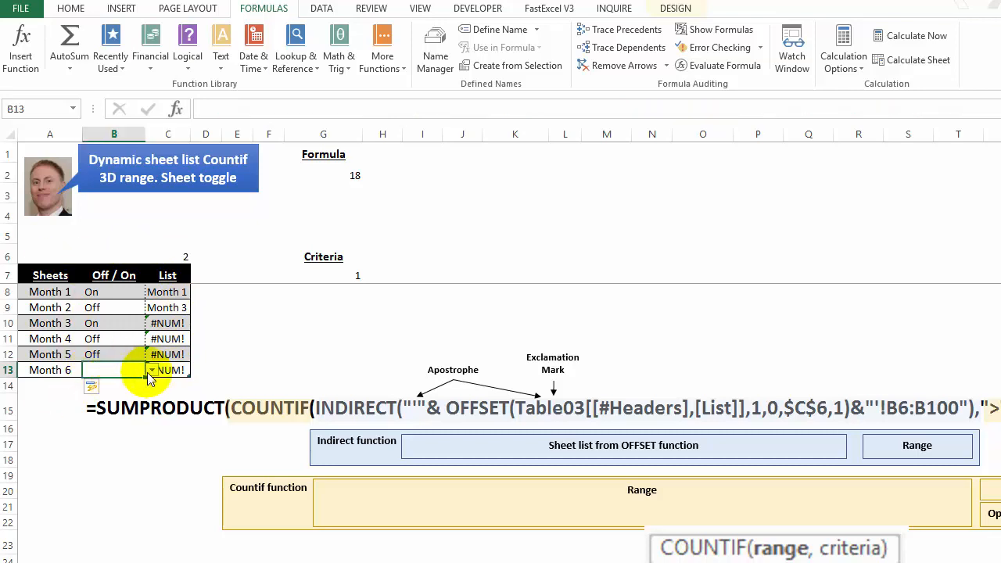
pyautogui.click(125, 393)
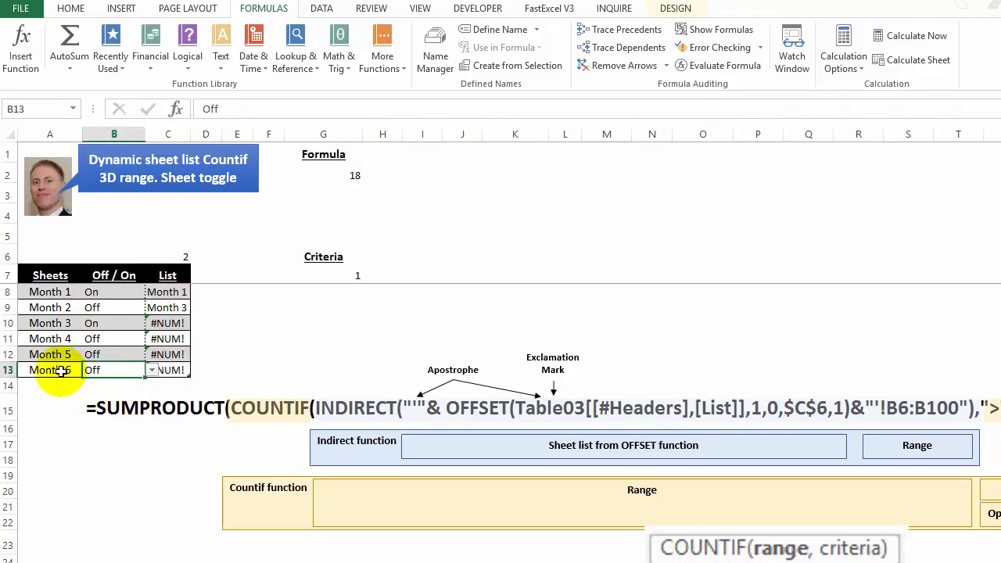
# Step: Review the Month 6 entry in A13 and the toggles for Month 1 and Month 3 in B8 and B10
pyautogui.click(63, 372)
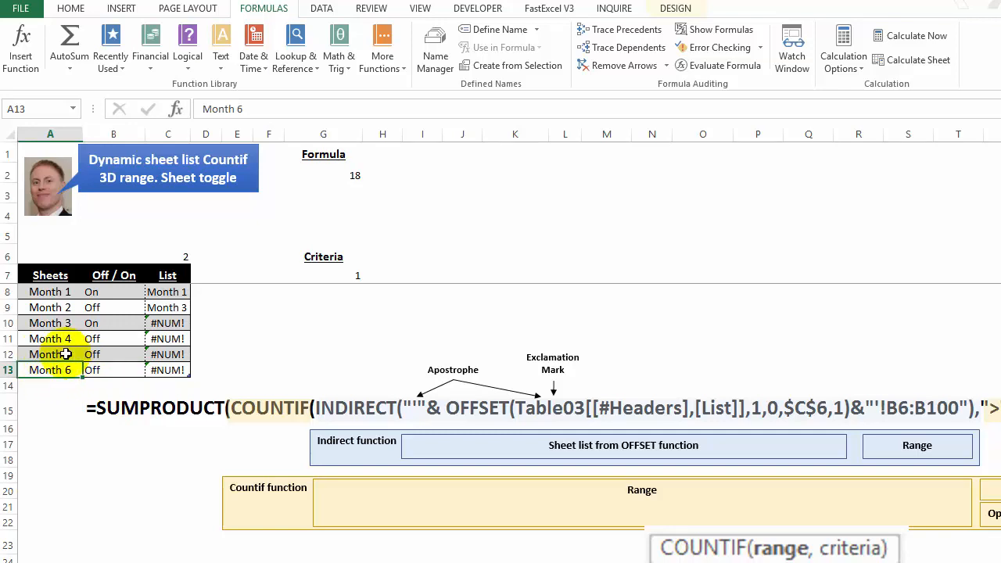
pyautogui.click(92, 293)
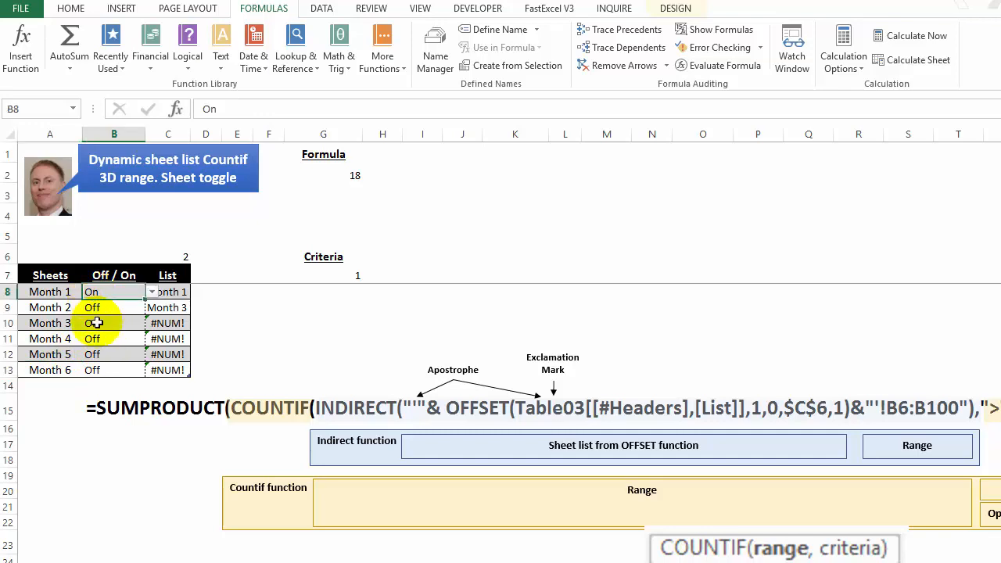
pyautogui.click(94, 323)
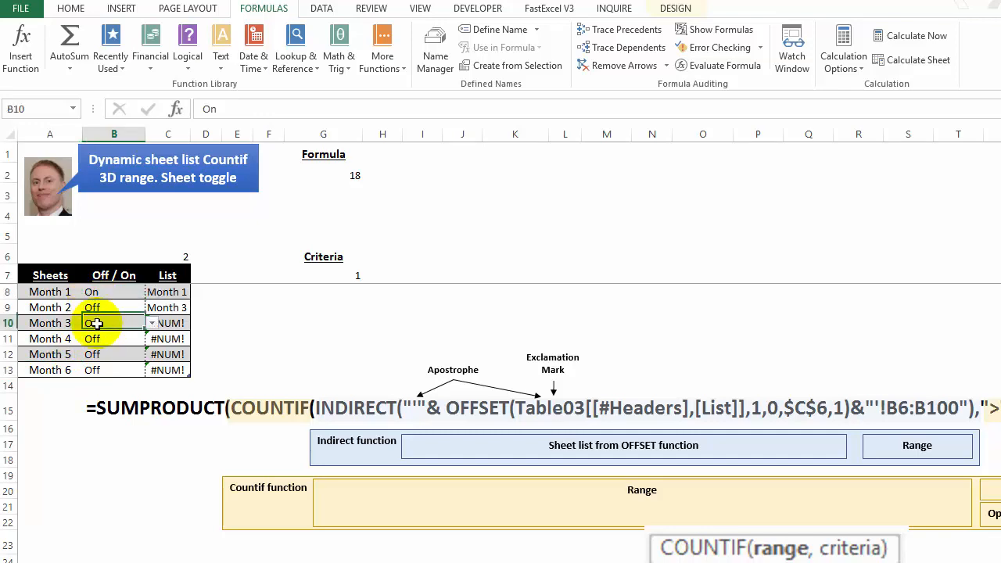
# Step: Inspect the SUMPRODUCT formula in G2 and its text in H2, and move the COUNTIF syntax picture above the formula diagram
pyautogui.click(334, 183)
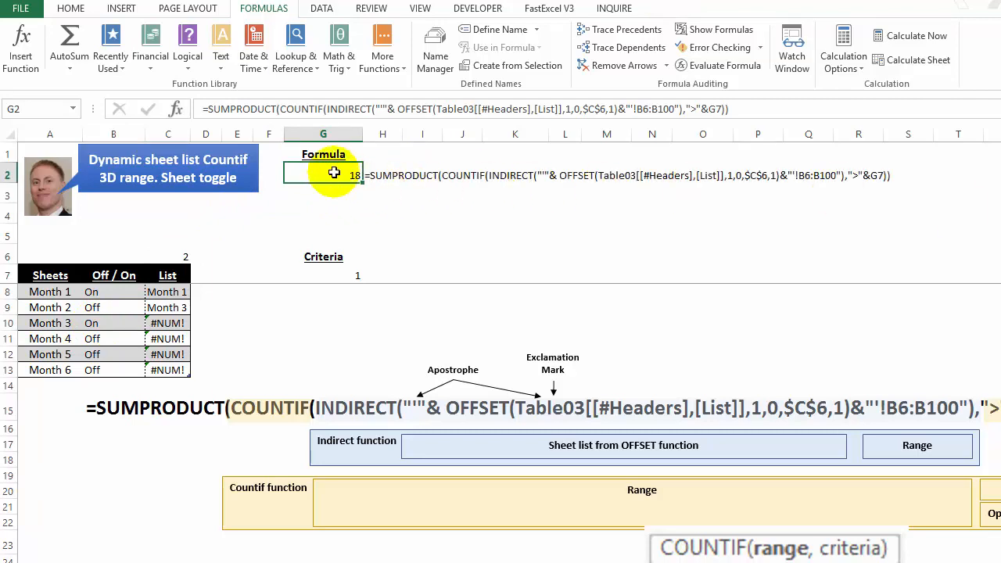
pyautogui.click(380, 174)
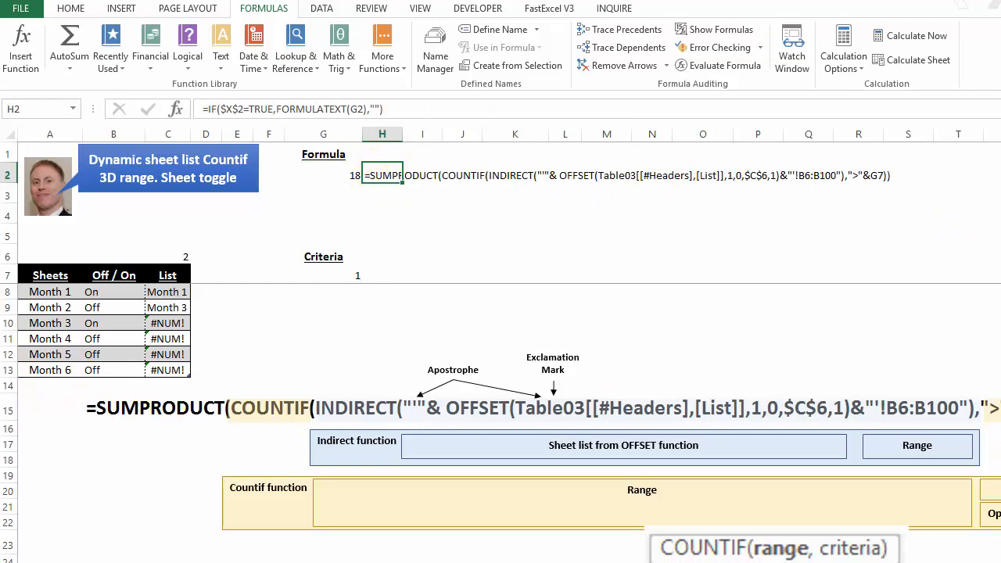
pyautogui.moveTo(774, 551); pyautogui.dragTo(530, 313)
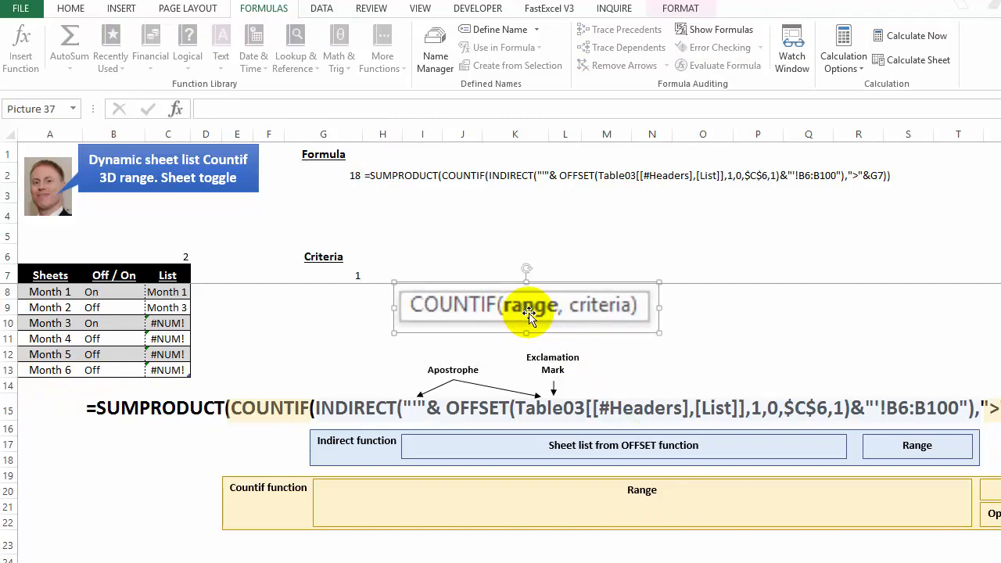
pyautogui.press('Escape')
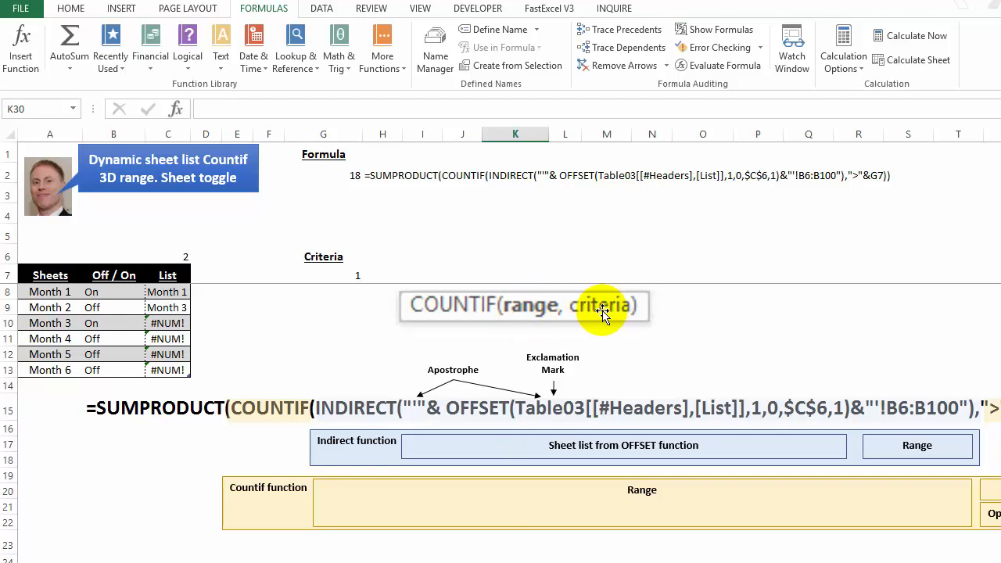
# Step: Set the COUNTIF criteria value in G7 to 150
pyautogui.click(343, 275)
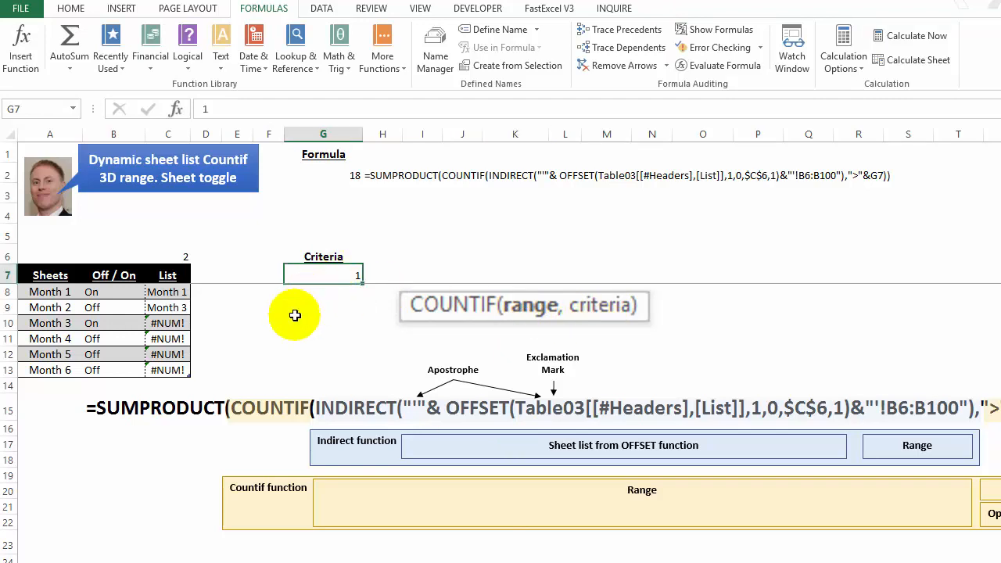
pyautogui.write('50')
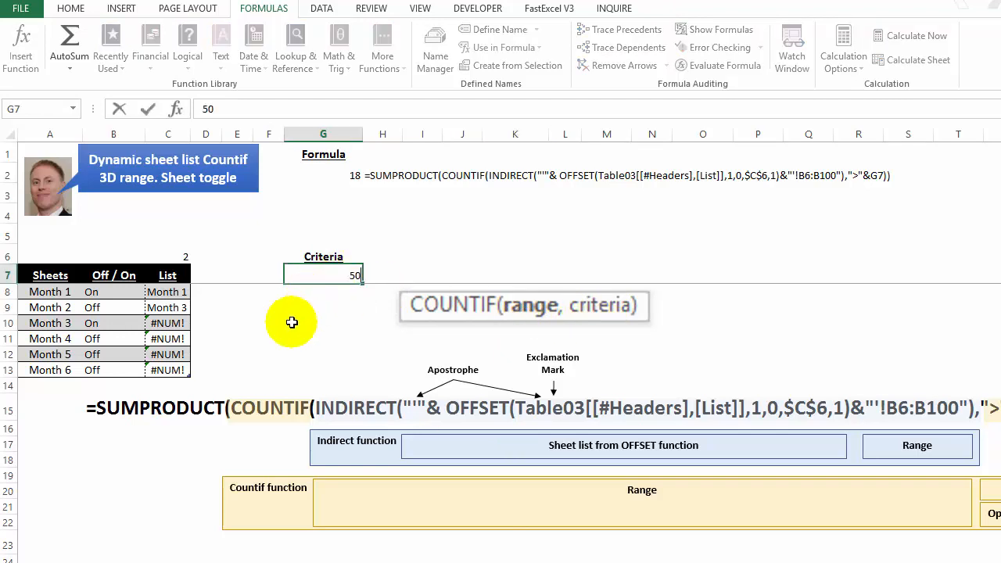
pyautogui.hotkey('ctrl', 'Return')
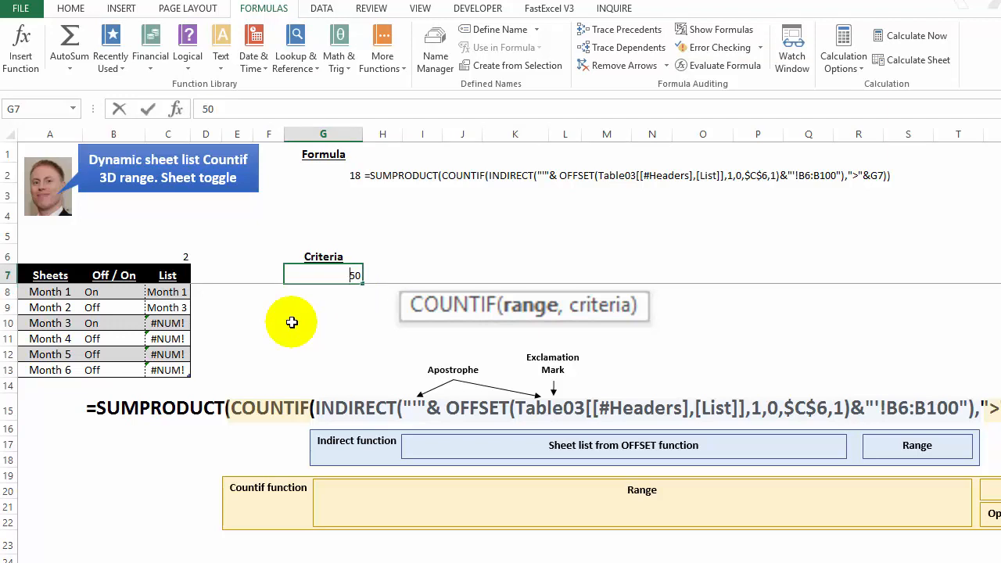
pyautogui.write('150')
pyautogui.press('Return')
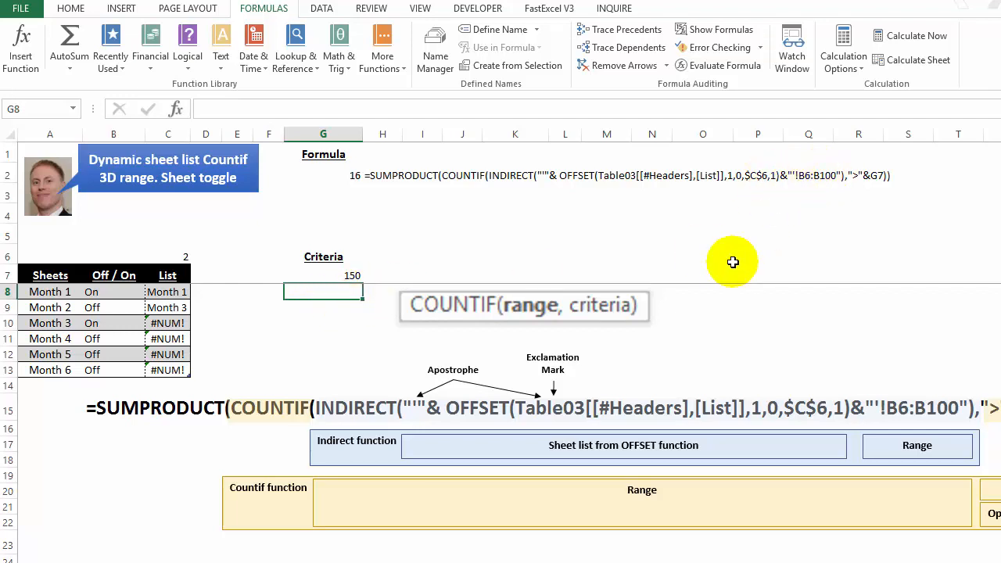
pyautogui.click(352, 275)
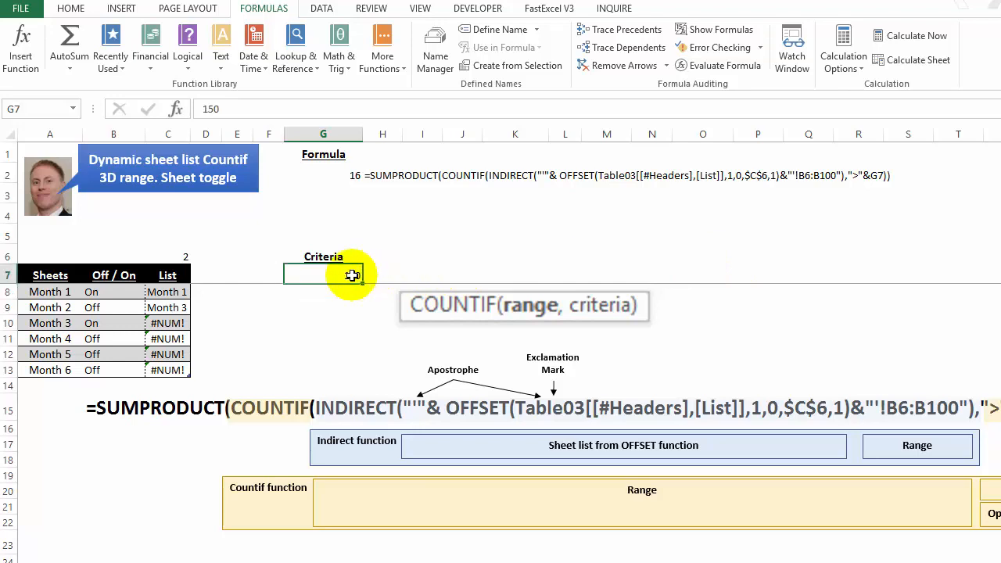
pyautogui.click(280, 312)
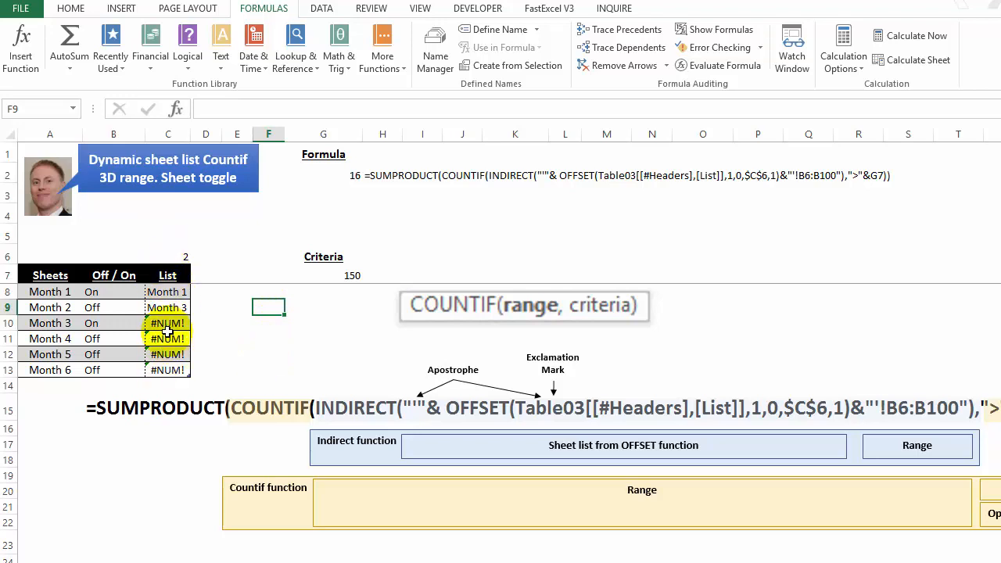
# Step: Examine the COUNTIF formula in C6 and the Table03 List range it counts, leaving the formula unedited
pyautogui.click(174, 257)
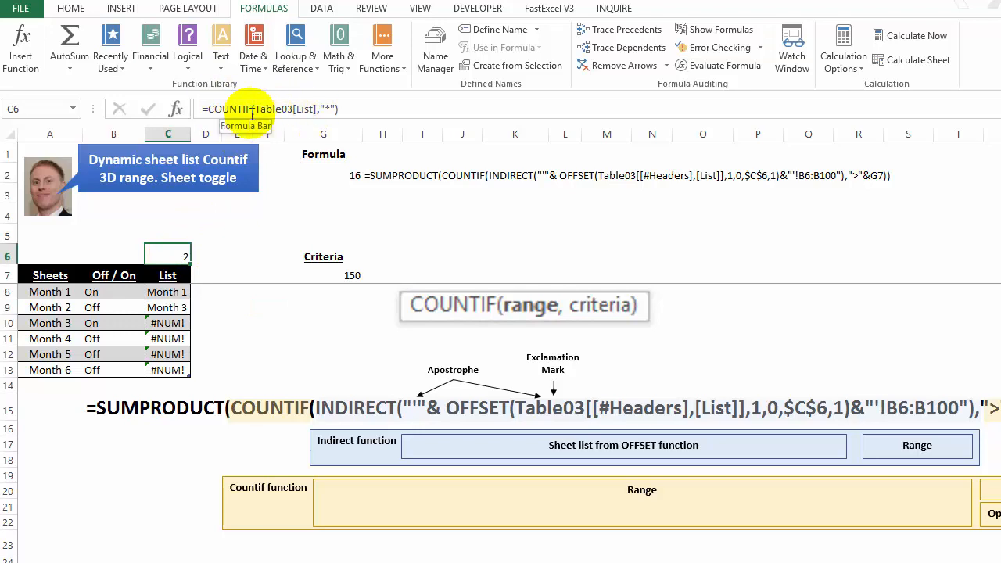
pyautogui.click(305, 109)
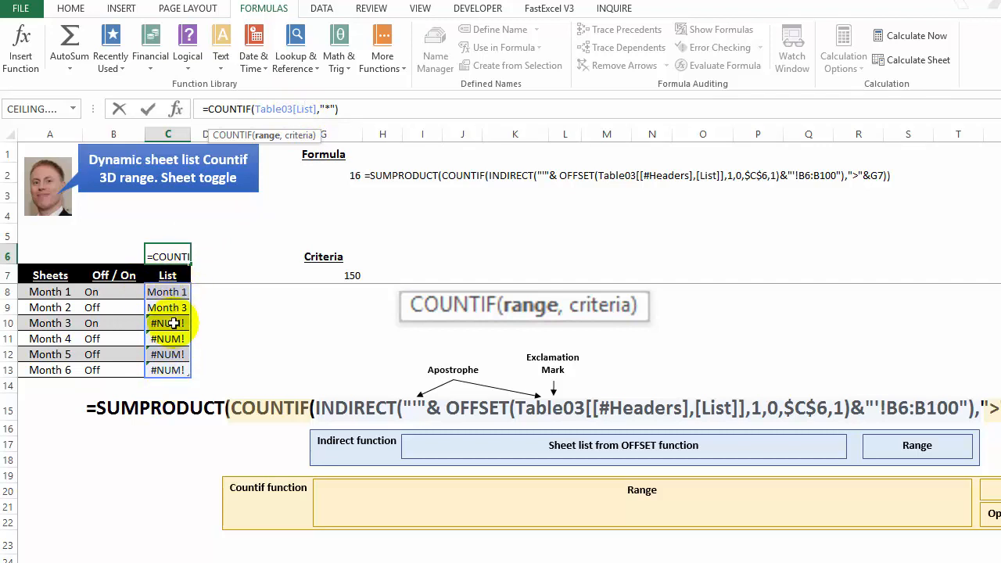
pyautogui.click(40, 384)
pyautogui.click(43, 405)
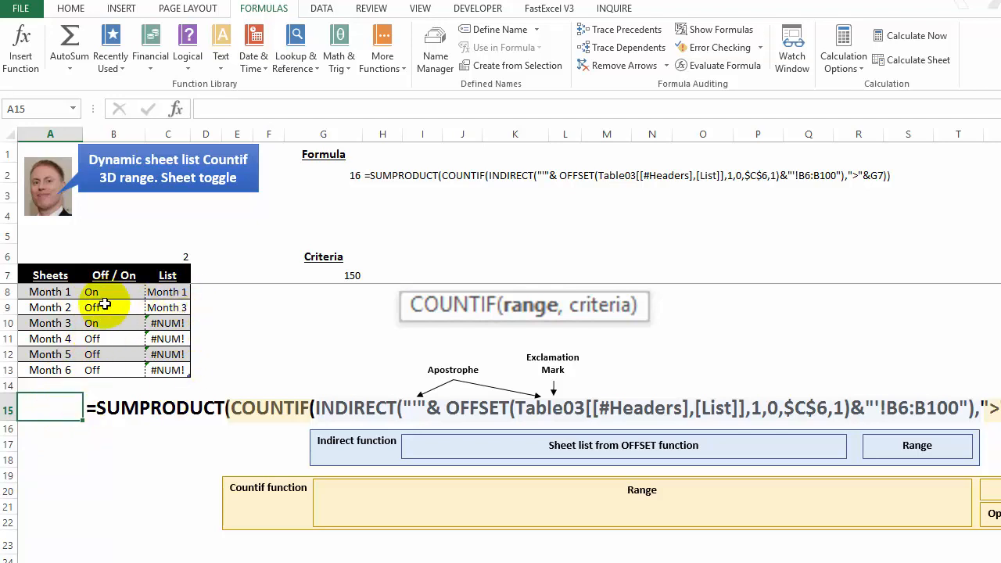
pyautogui.click(344, 562)
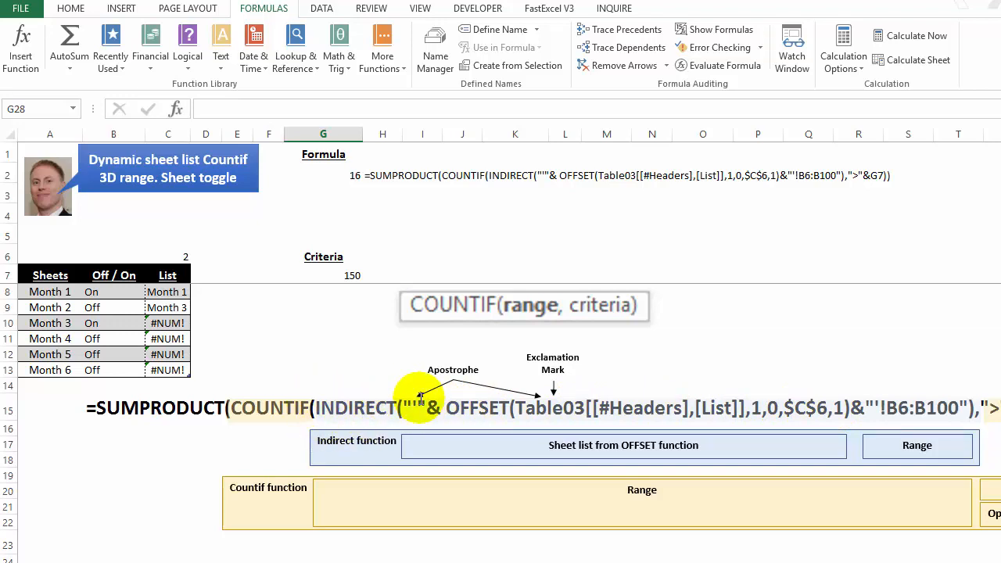
# Step: Examine the SUMPRODUCT formula in G2, highlighting the COUNTIF range and criteria arguments, and leave the formula unedited
pyautogui.click(159, 292)
pyautogui.moveTo(160, 292); pyautogui.dragTo(157, 302)
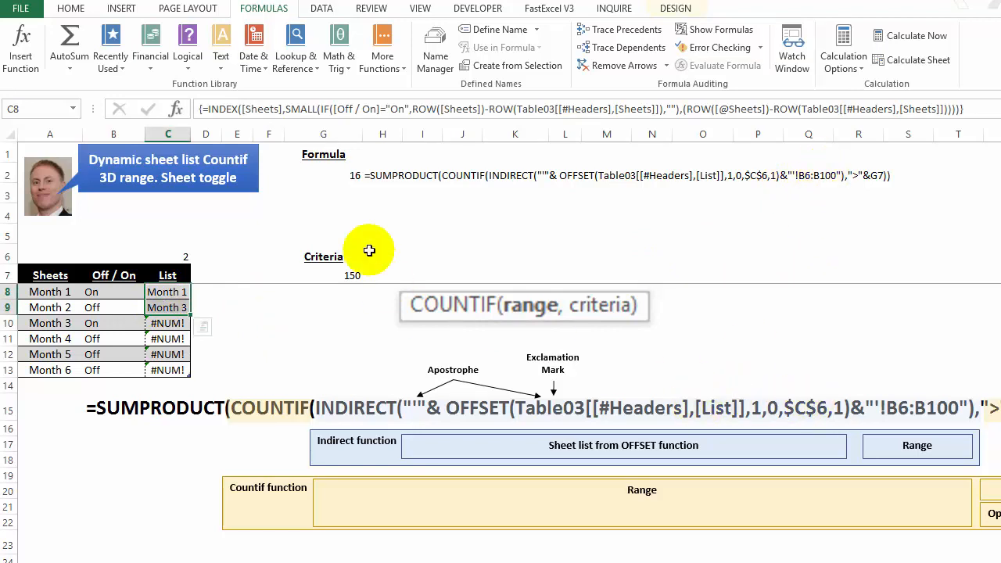
pyautogui.click(346, 173)
pyautogui.click(592, 108)
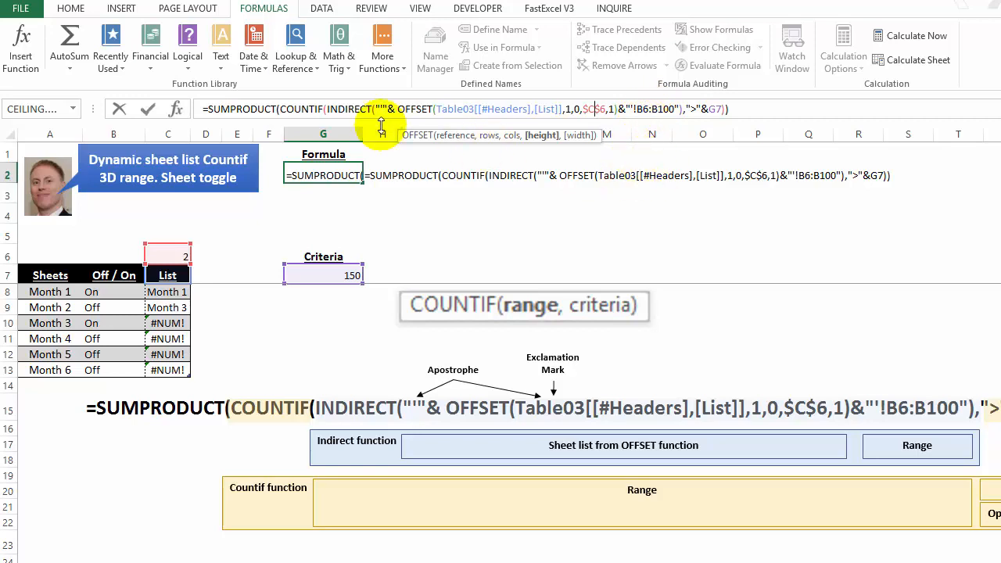
pyautogui.click(328, 109)
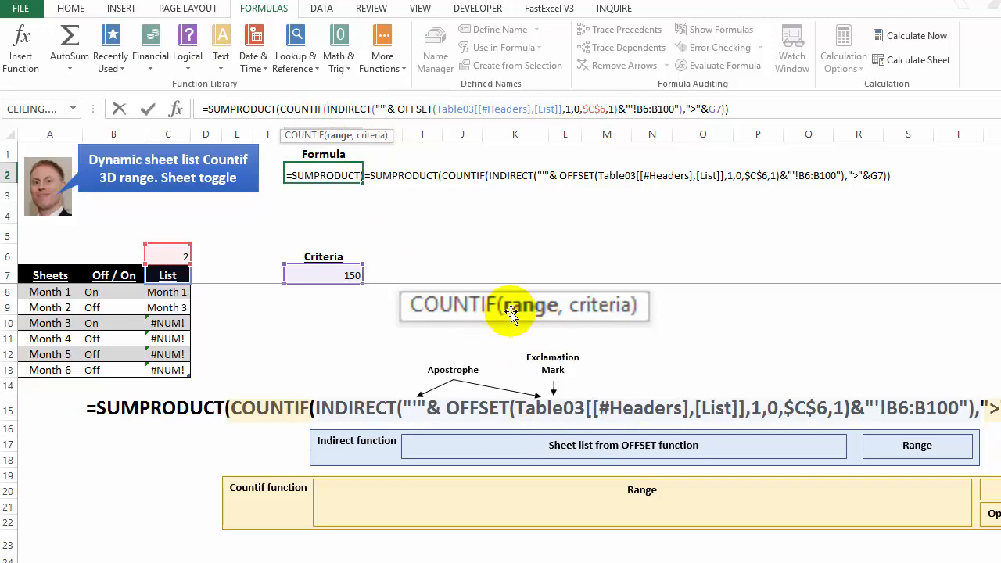
pyautogui.click(338, 136)
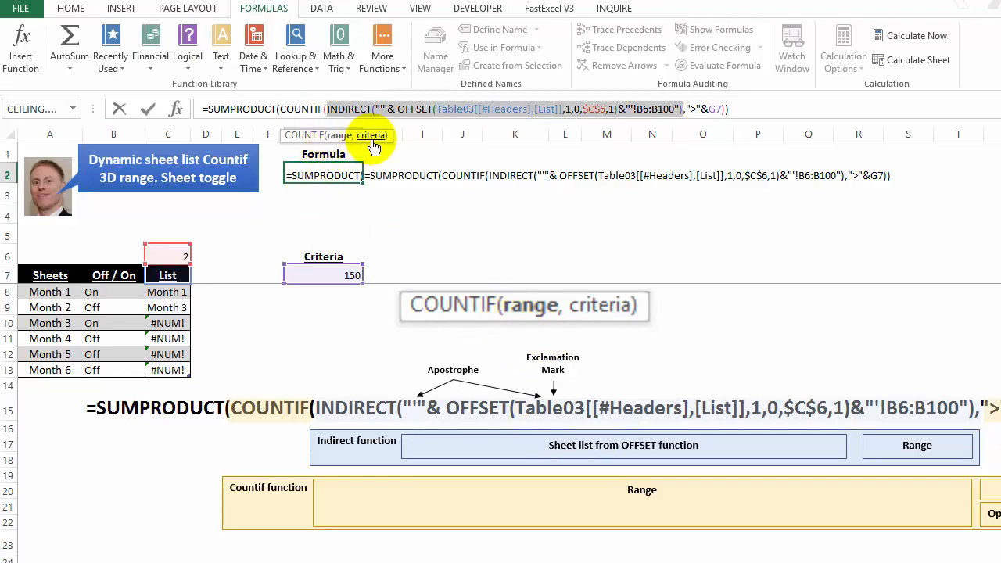
pyautogui.click(373, 138)
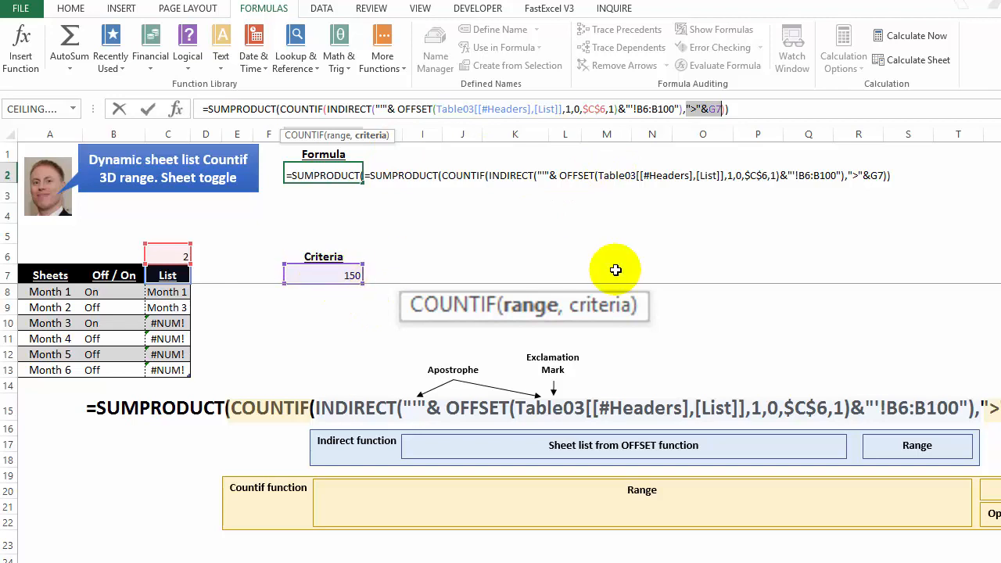
pyautogui.press('Escape')
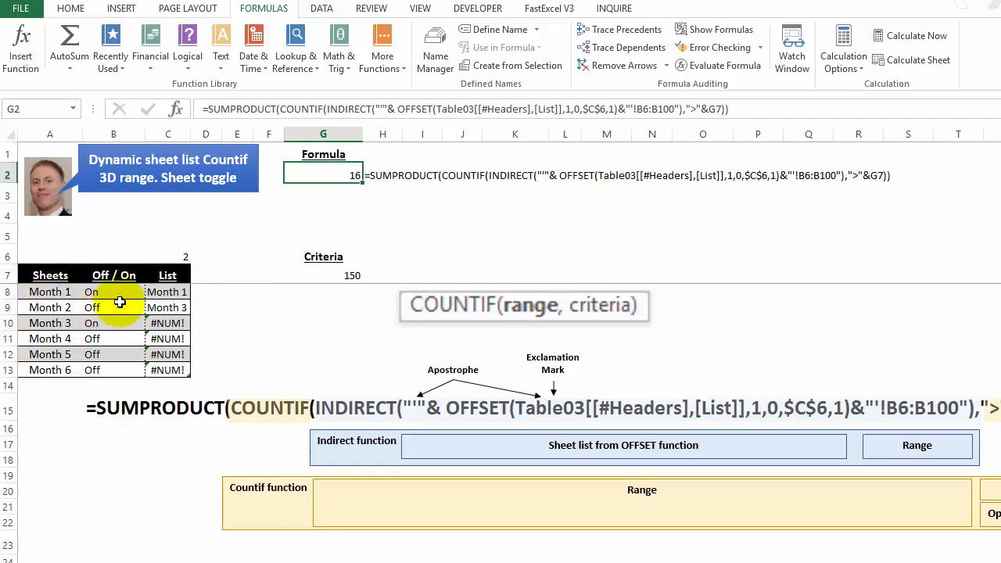
# Step: Compare the List entries in C8:C13 with the Sheets column and the Off / On toggles for Month 1 and Month 3
pyautogui.click(155, 291)
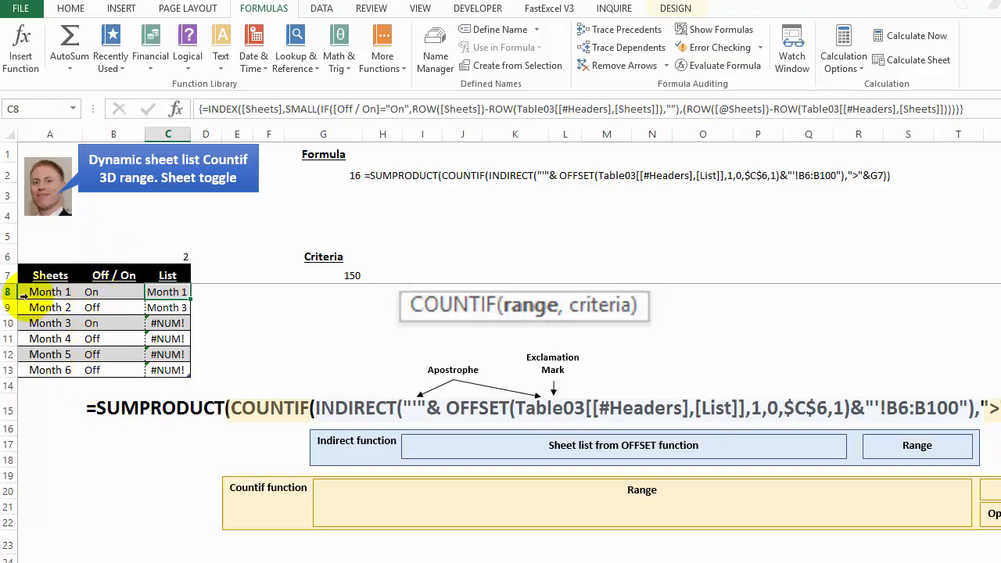
pyautogui.click(7, 291)
pyautogui.click(8, 323)
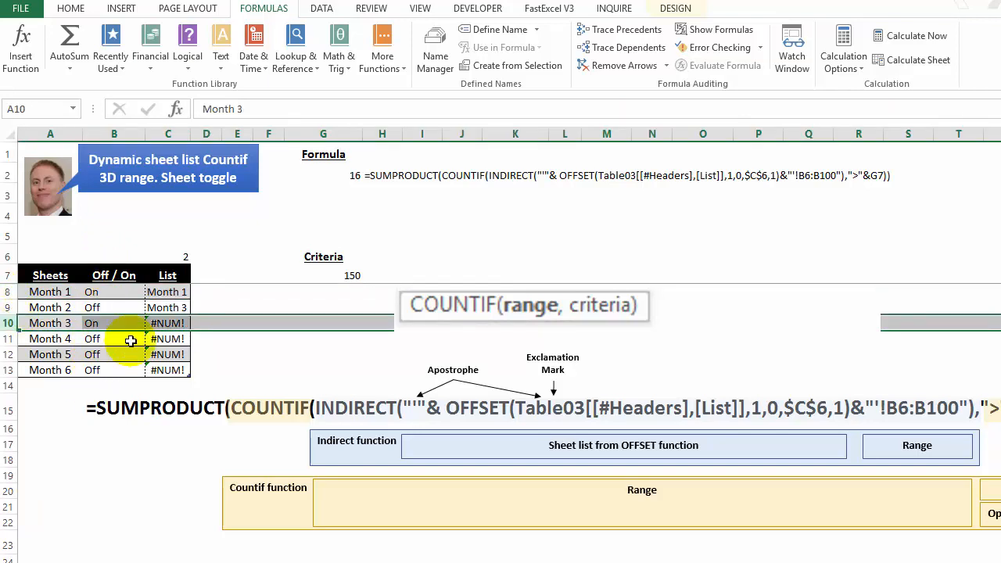
pyautogui.click(162, 291)
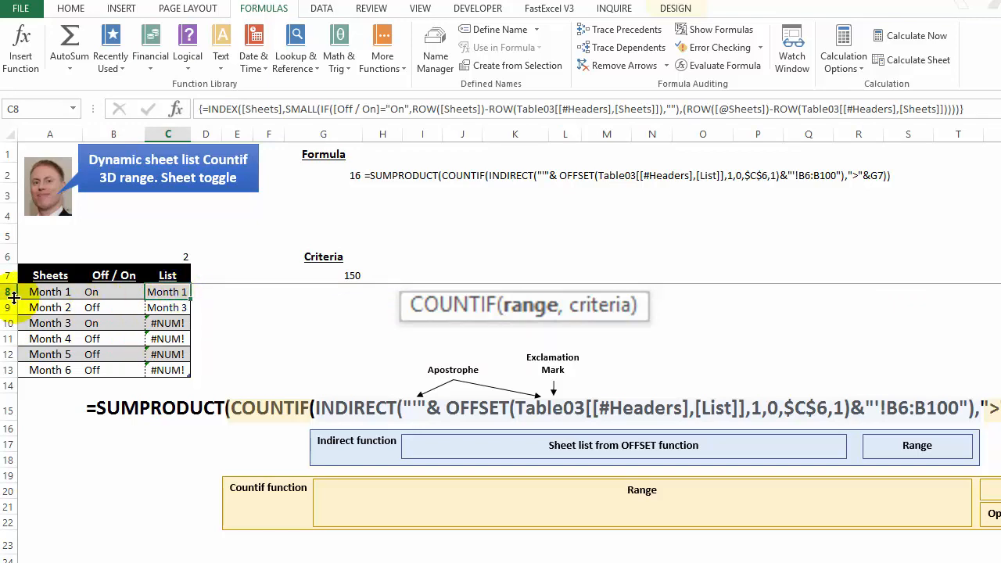
pyautogui.click(156, 309)
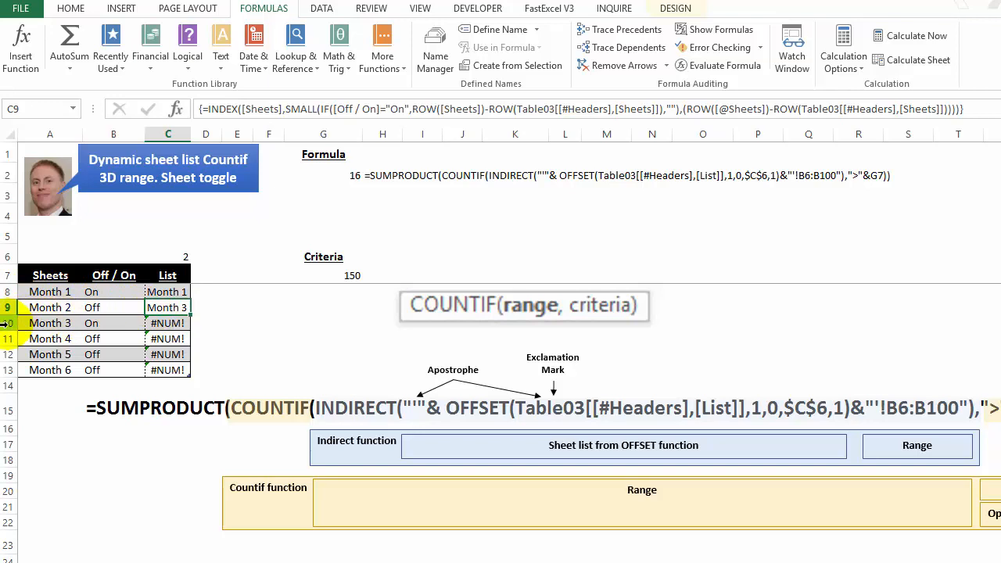
pyautogui.moveTo(38, 292); pyautogui.dragTo(39, 368)
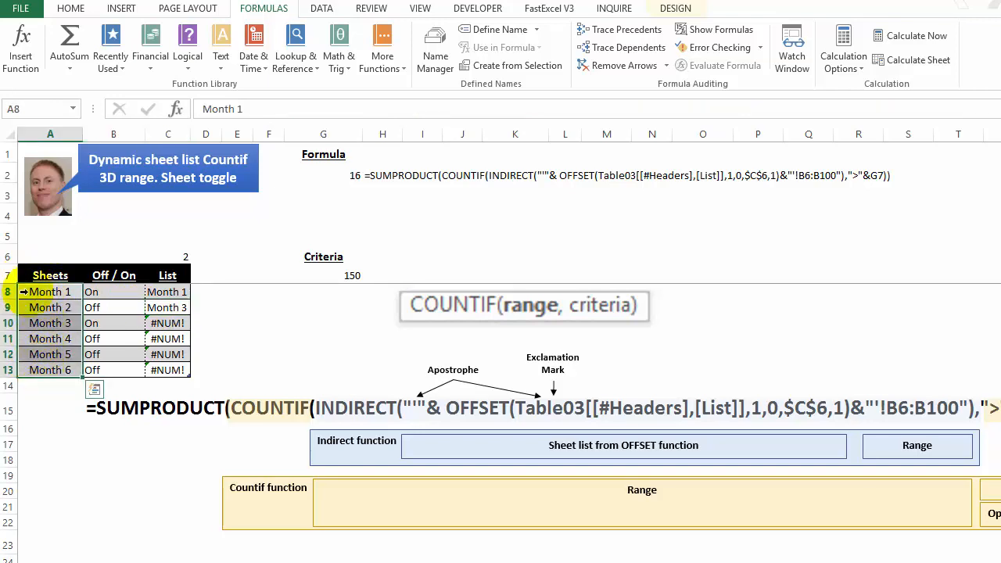
pyautogui.click(4, 322)
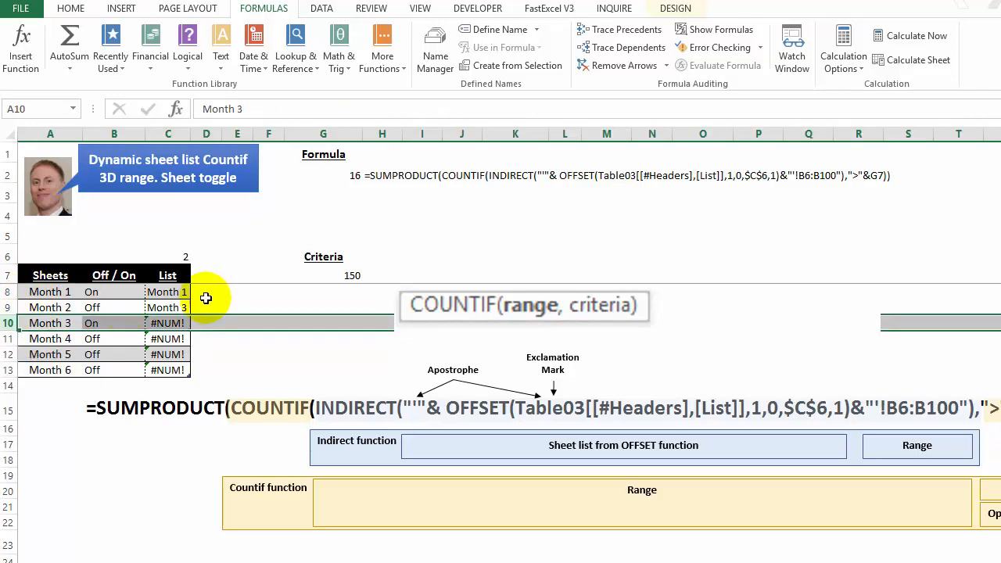
pyautogui.click(164, 292)
pyautogui.moveTo(41, 292); pyautogui.dragTo(50, 368)
pyautogui.moveTo(162, 292); pyautogui.dragTo(156, 361)
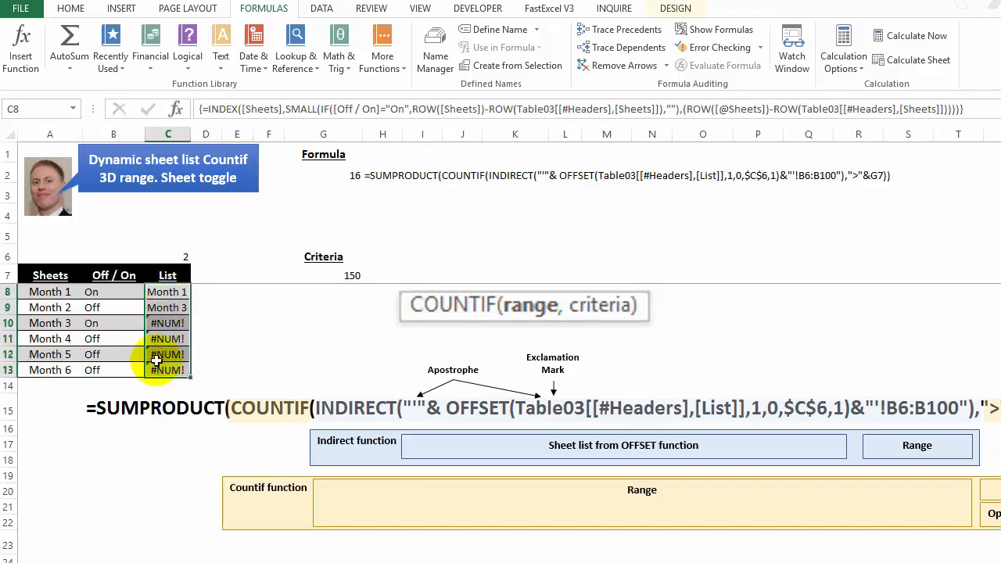
pyautogui.click(93, 293)
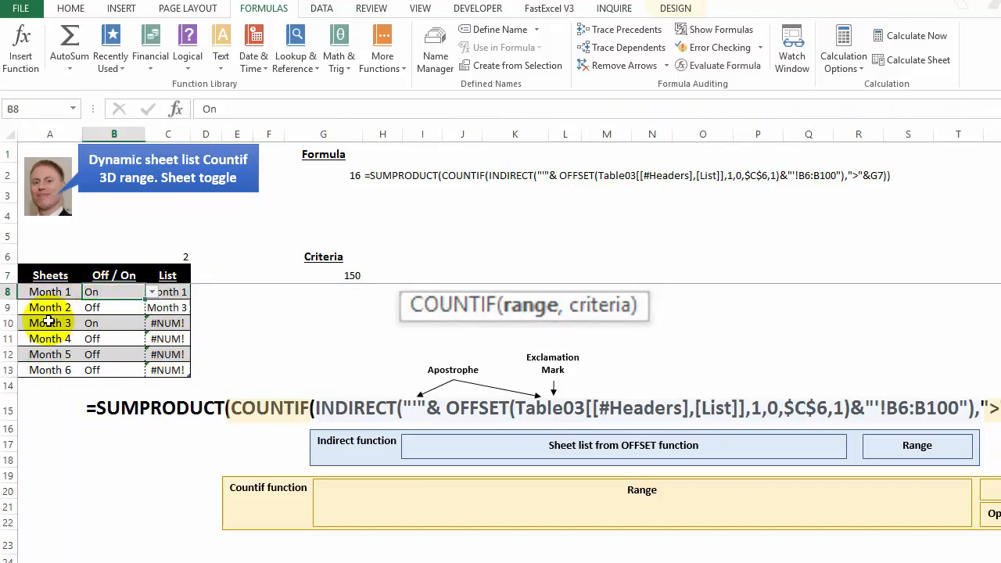
pyautogui.click(95, 321)
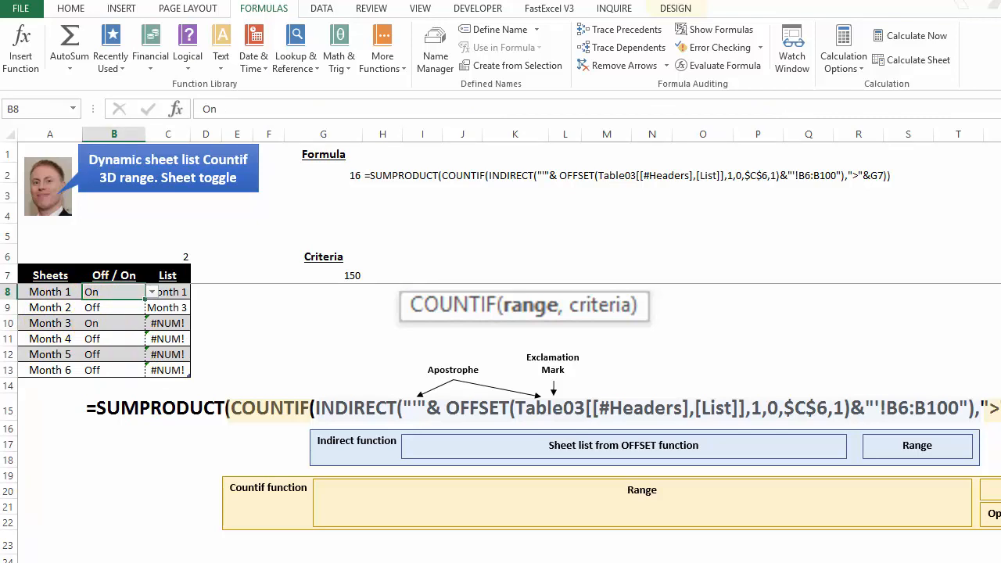
# Step: Examine the operator and value parts of the criteria in the COUNTIF formula diagram, and return to the first table row
pyautogui.click(462, 562)
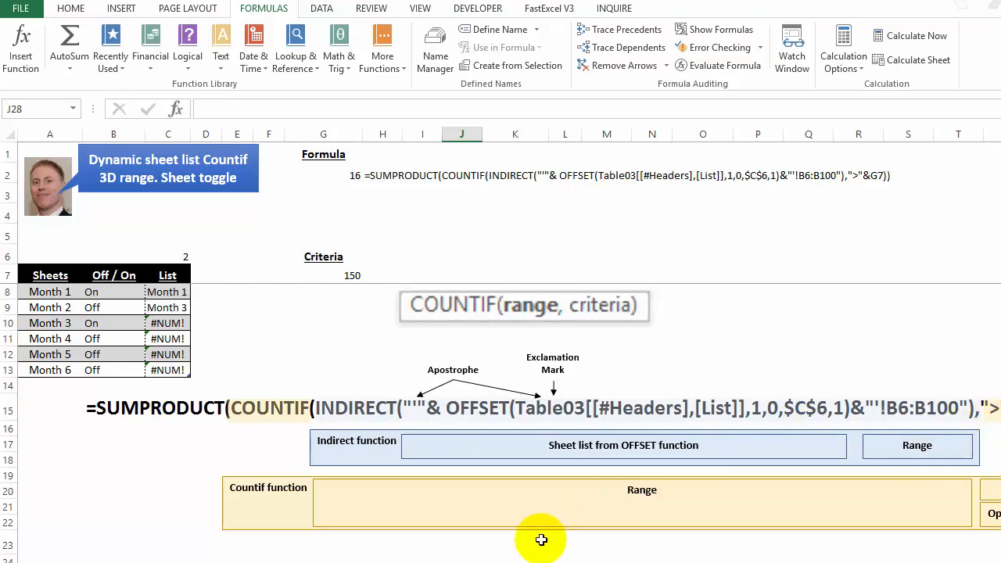
pyautogui.click(362, 547)
pyautogui.press('Right')
pyautogui.press('Right')
pyautogui.press('Right')
pyautogui.press('Right')
pyautogui.press('Right')
pyautogui.press('Right')
pyautogui.press('Right')
pyautogui.press('Right')
pyautogui.press('Right')
pyautogui.press('Right')
pyautogui.press('Right')
pyautogui.press('Right')
pyautogui.press('Right')
pyautogui.press('Right')
pyautogui.press('Right')
pyautogui.press('Right')
pyautogui.press('Right')
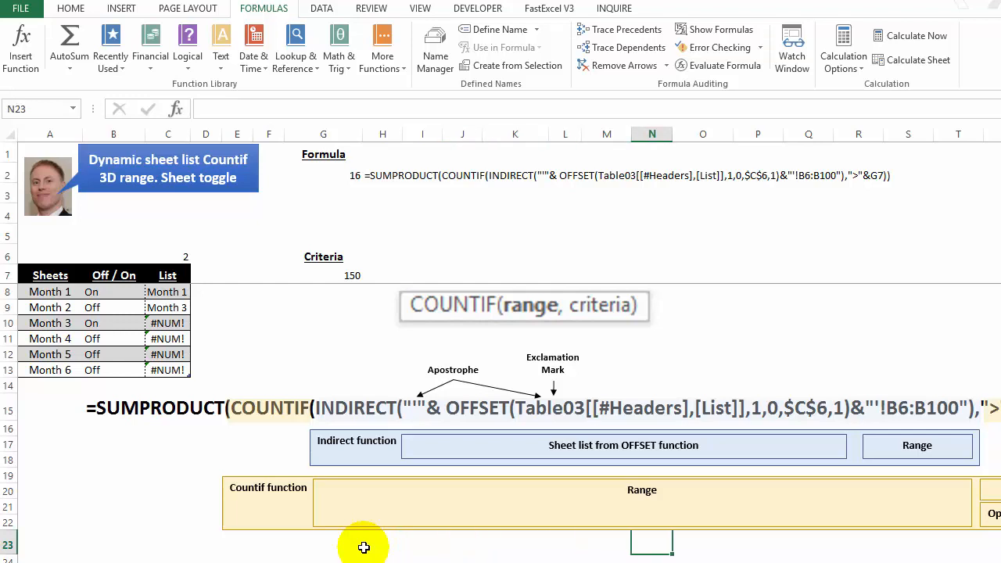
pyautogui.press('Right')
pyautogui.press('Right')
pyautogui.press('Right')
pyautogui.press('Right')
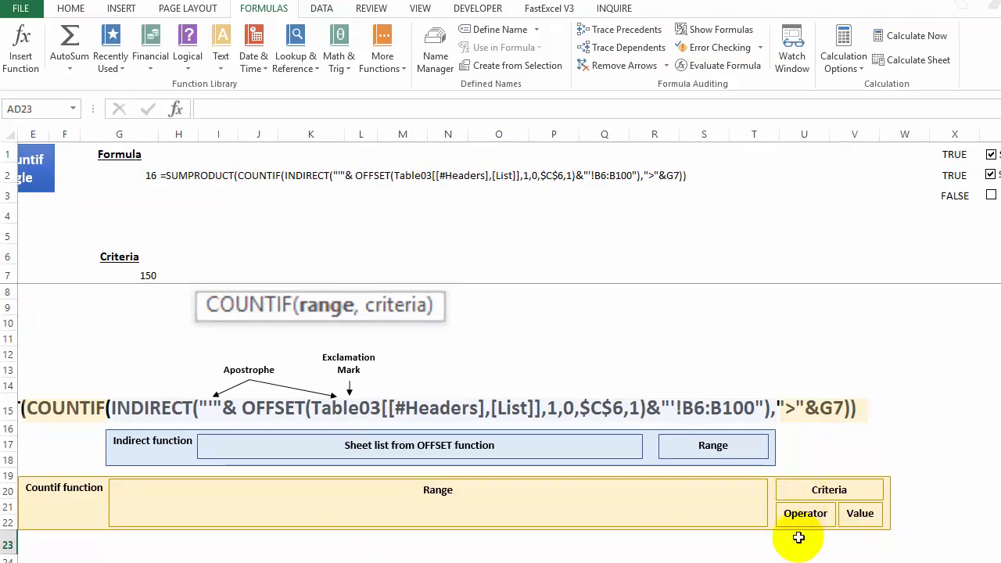
pyautogui.hotkey('ctrl', 'Home')
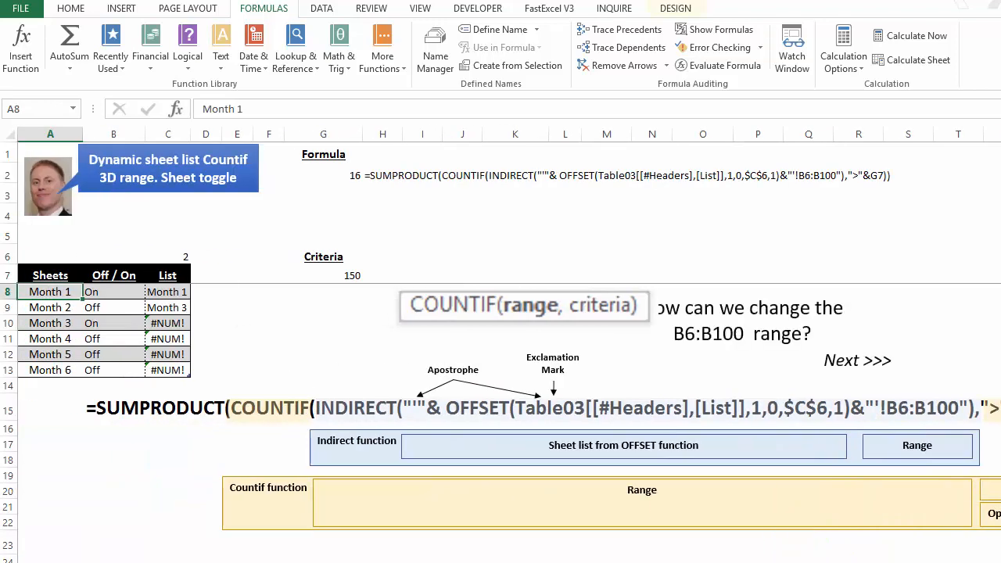
# Step: Move the question text about changing the B6:B100 range clear of the COUNTIF syntax picture
pyautogui.click(831, 308)
pyautogui.moveTo(887, 311); pyautogui.dragTo(925, 309)
pyautogui.click(710, 557)
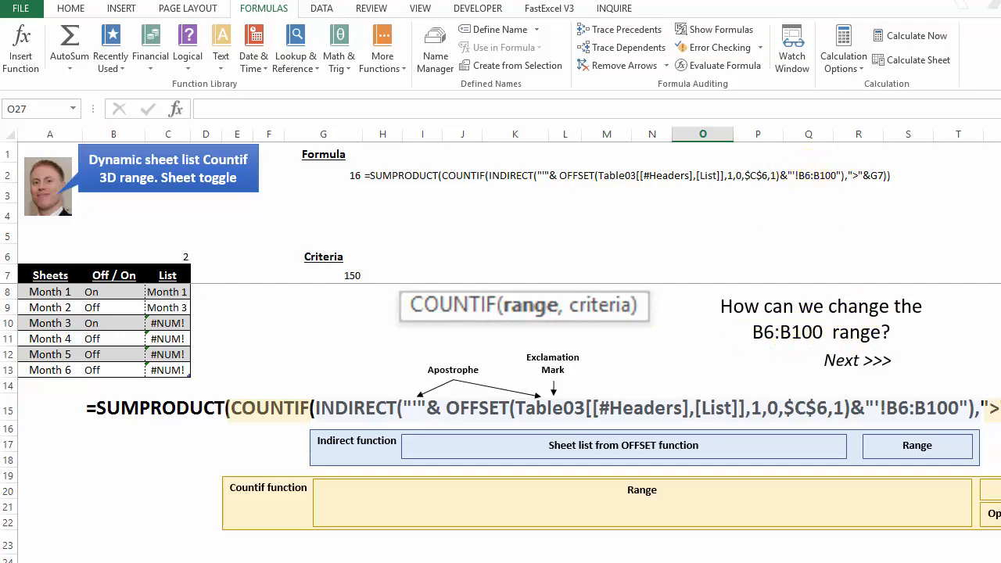
# Step: Review the Data 1 column and the neighbouring data columns on the Month 1 sheet, and return to the sheet-toggle formula sheet
pyautogui.hotkey('ctrl', 'pagedown')
pyautogui.click(114, 453)
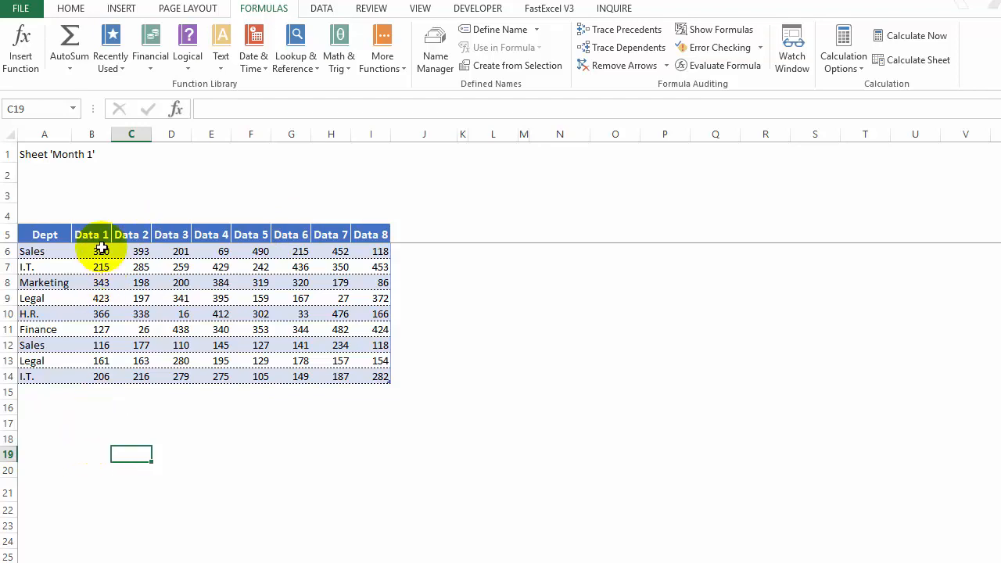
pyautogui.moveTo(102, 264); pyautogui.dragTo(102, 345)
pyautogui.moveTo(129, 266); pyautogui.dragTo(256, 300)
pyautogui.click(129, 451)
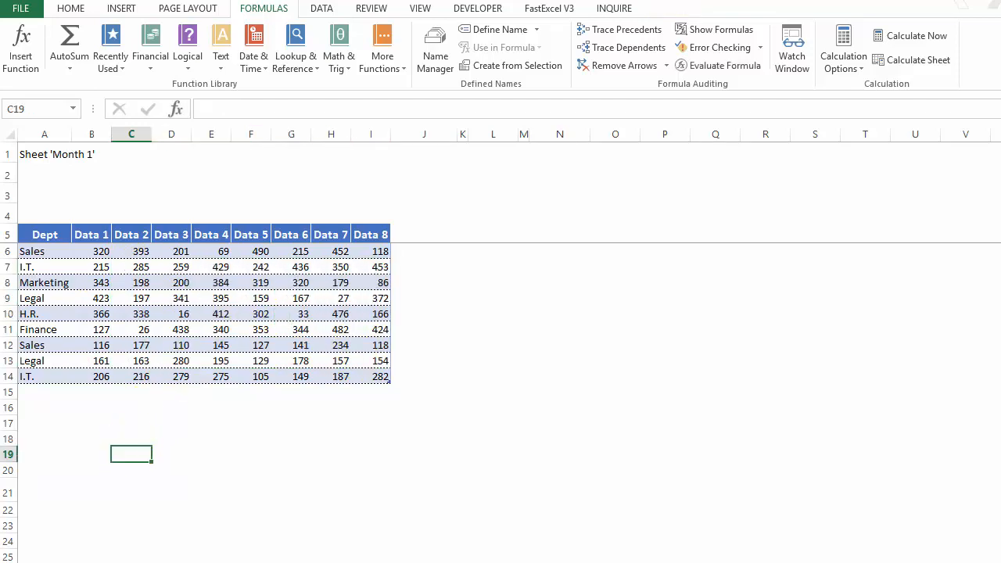
pyautogui.click(179, 562)
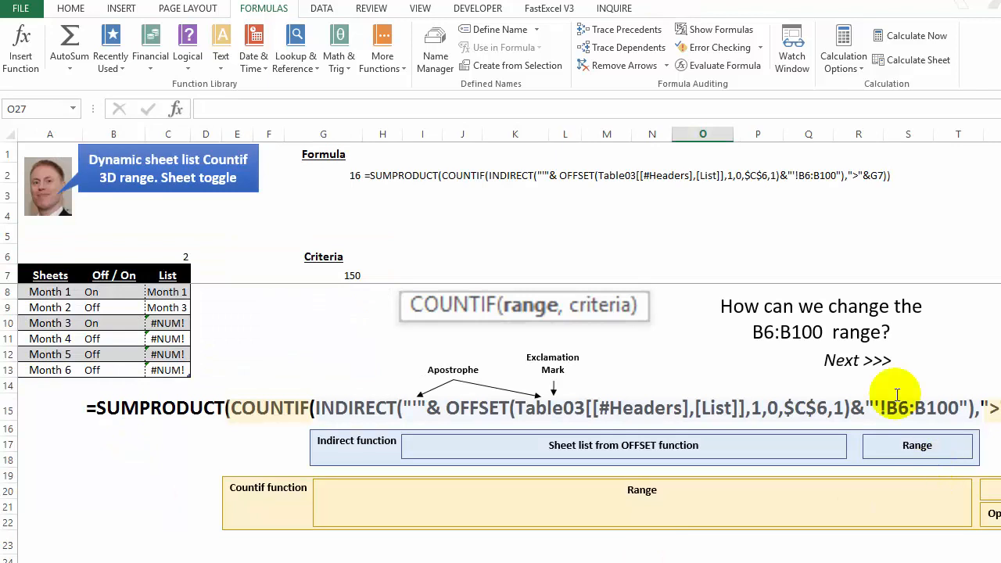
# Step: On the "3D range with dynamic sheet list" sheet, add Month 5 to the Sheets column in A12 and check its List formula
pyautogui.hotkey('ctrl', 'pagedown')
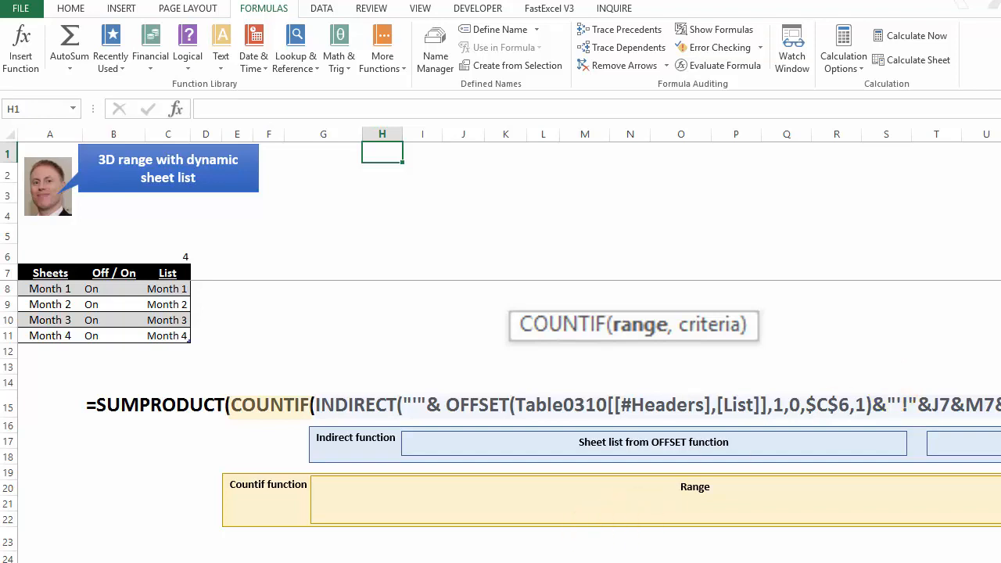
pyautogui.click(70, 350)
pyautogui.write('Month 5')
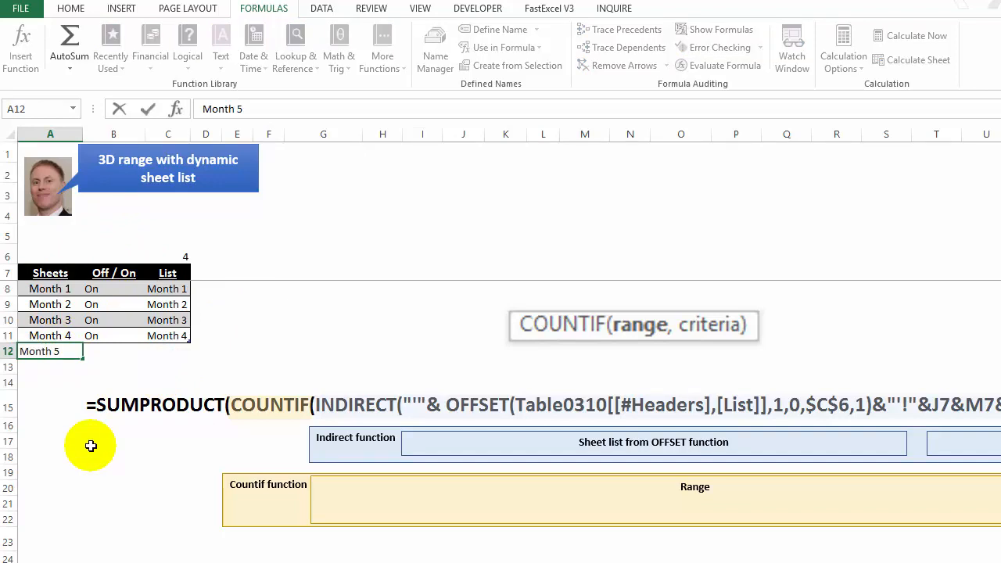
pyautogui.press('Tab')
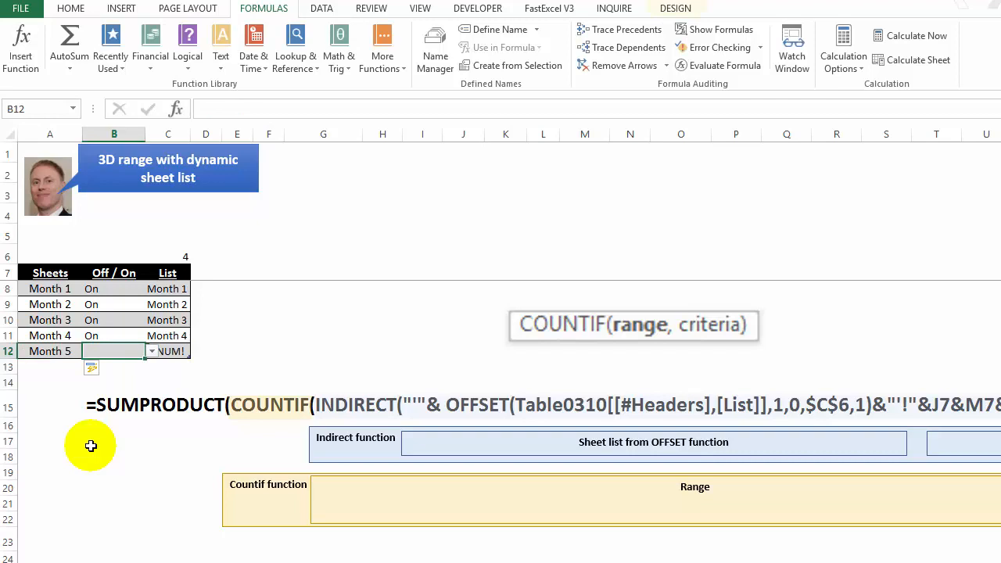
pyautogui.click(171, 350)
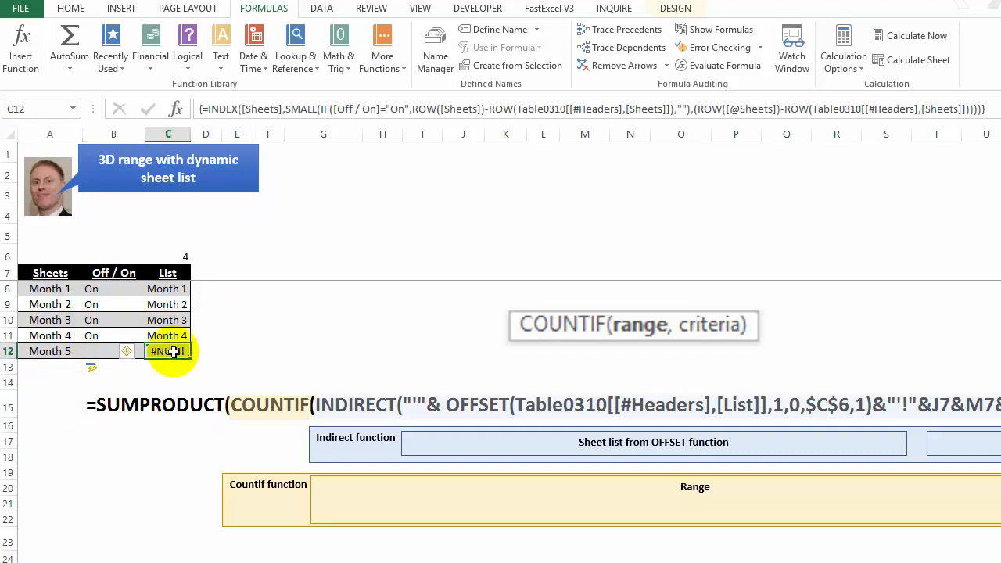
# Step: Set the Off / On toggle for Month 5 in B12 to On
pyautogui.click(96, 349)
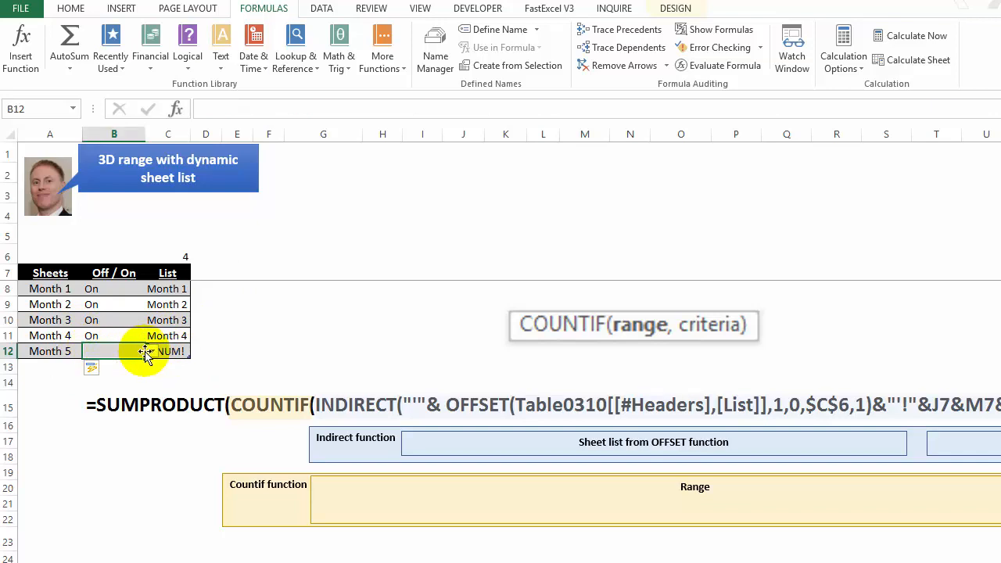
pyautogui.click(151, 352)
pyautogui.click(109, 366)
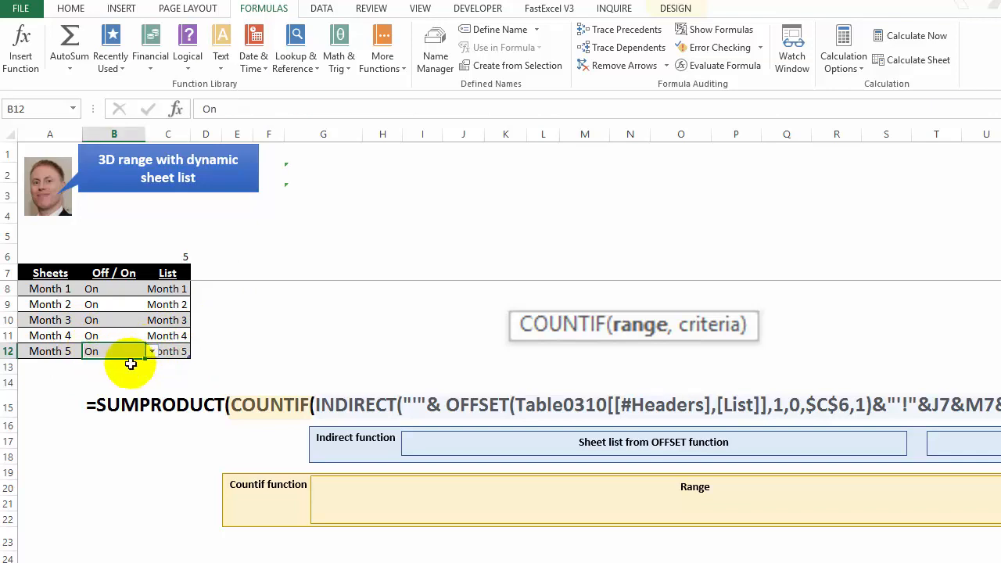
# Step: Set the Off / On toggles for Month 5, Month 2 and Month 4 to Off, and check the List column
pyautogui.click(43, 351)
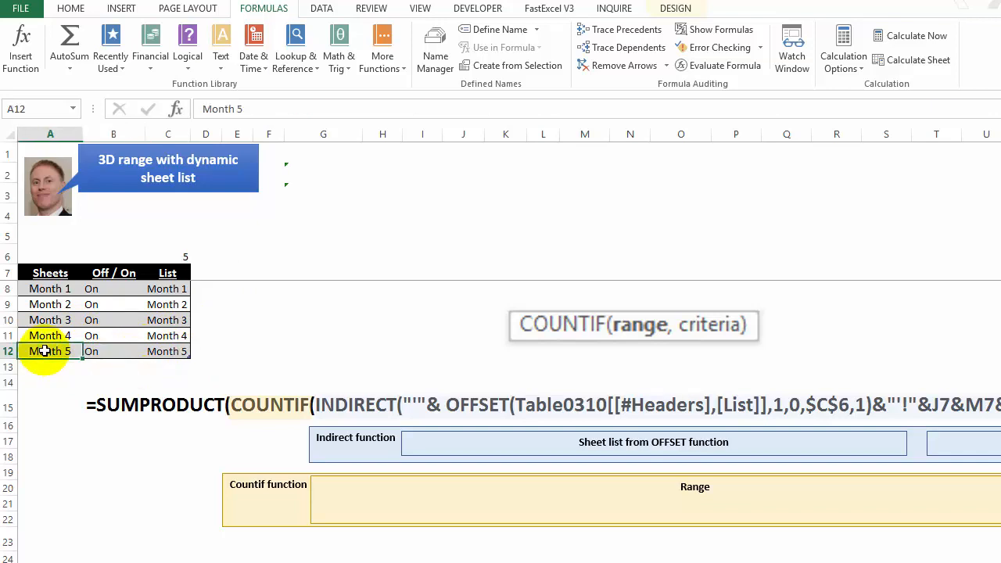
pyautogui.click(96, 351)
pyautogui.click(151, 352)
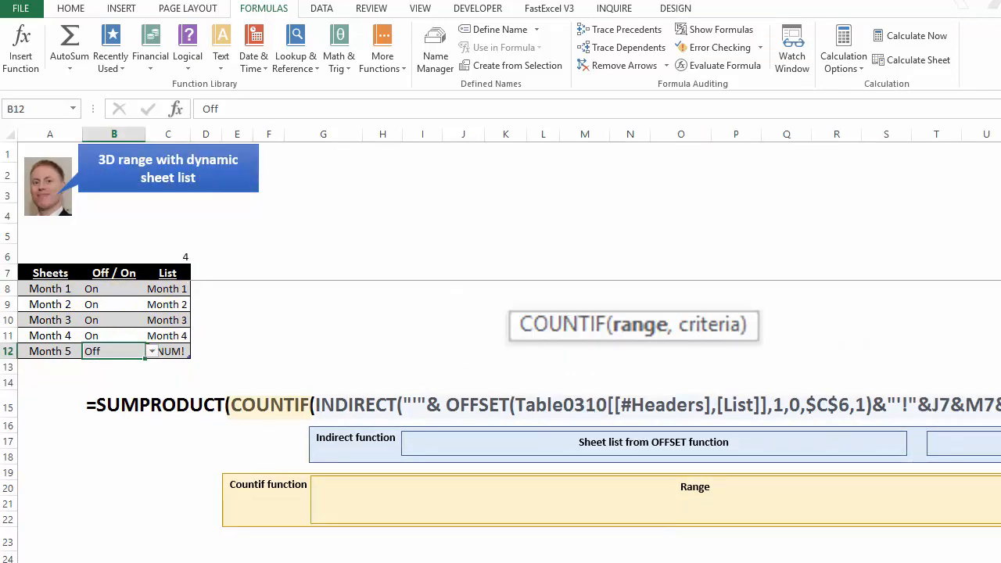
pyautogui.click(100, 305)
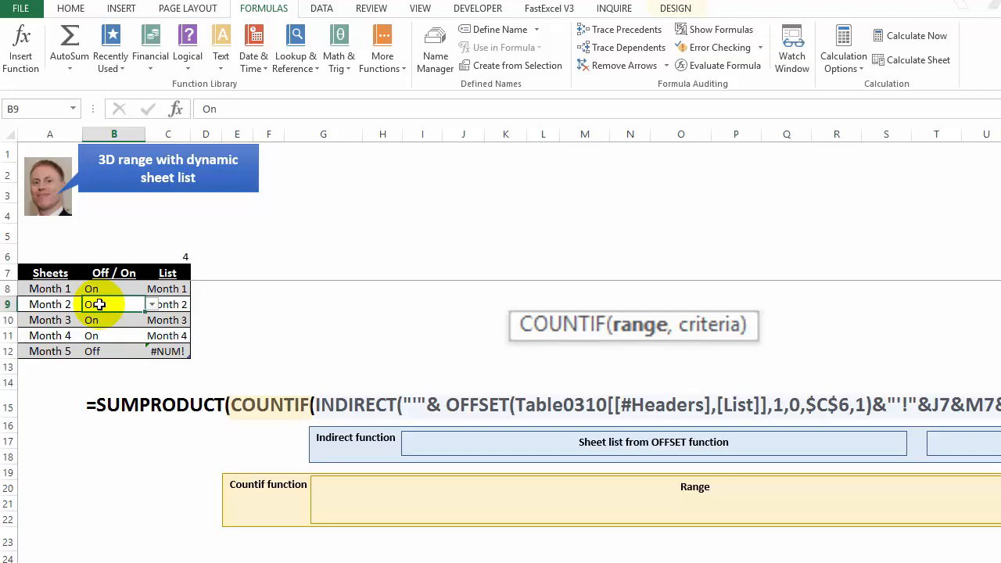
pyautogui.click(152, 305)
pyautogui.click(126, 329)
pyautogui.click(95, 335)
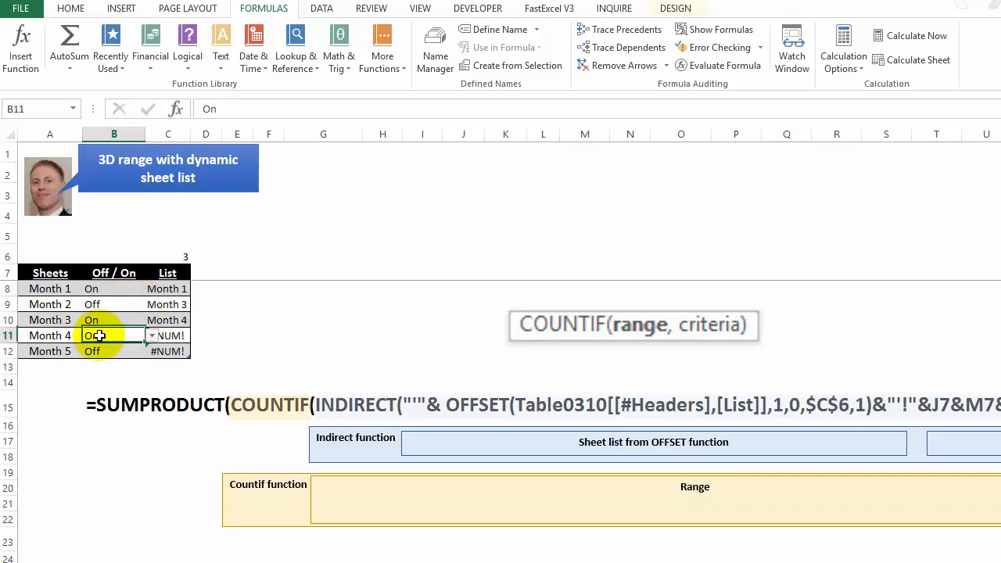
pyautogui.click(151, 335)
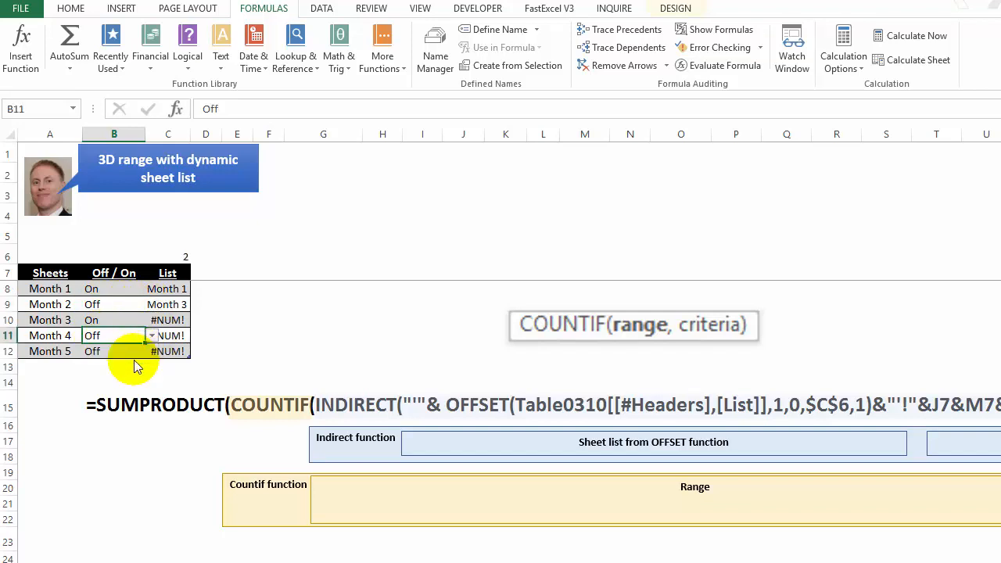
pyautogui.click(170, 289)
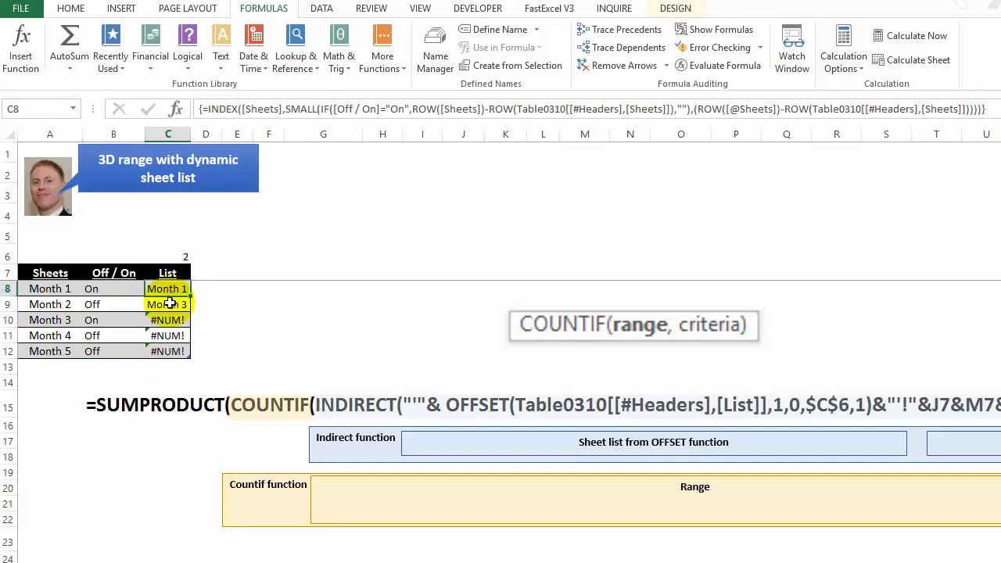
# Step: Check the List formula in C9, the active-sheet count formula in C6 and the SUMPRODUCT formula in G2
pyautogui.click(170, 303)
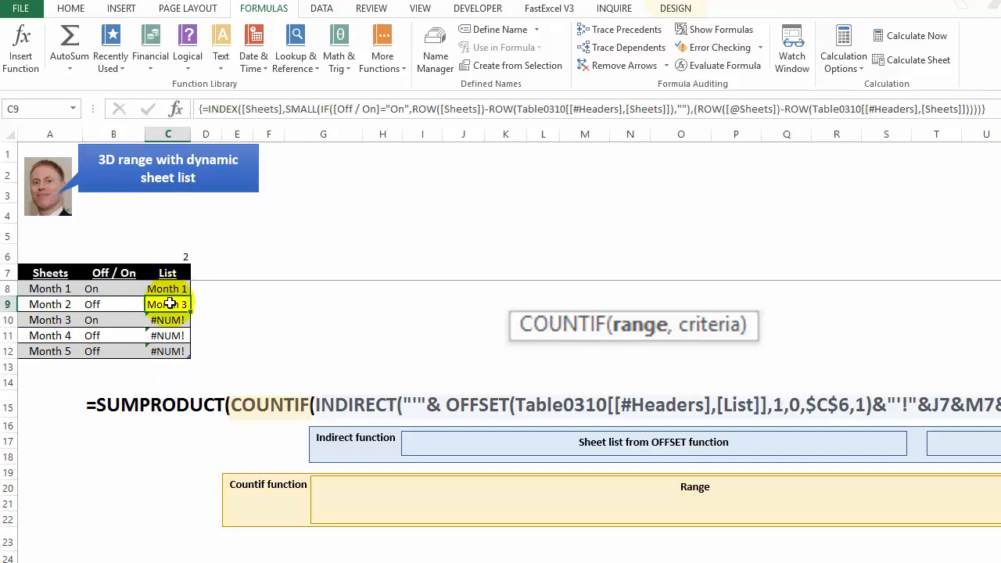
pyautogui.click(171, 255)
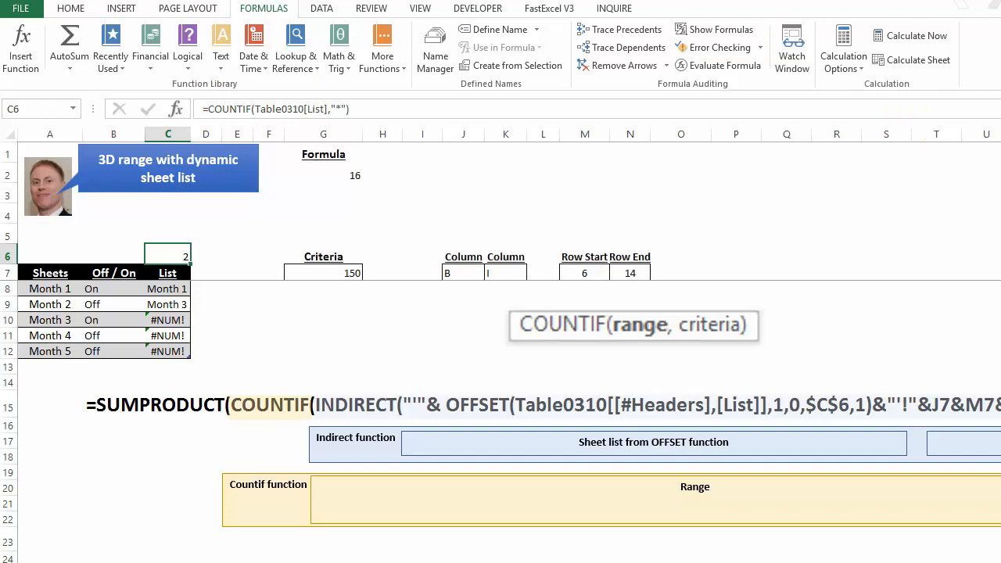
pyautogui.click(348, 177)
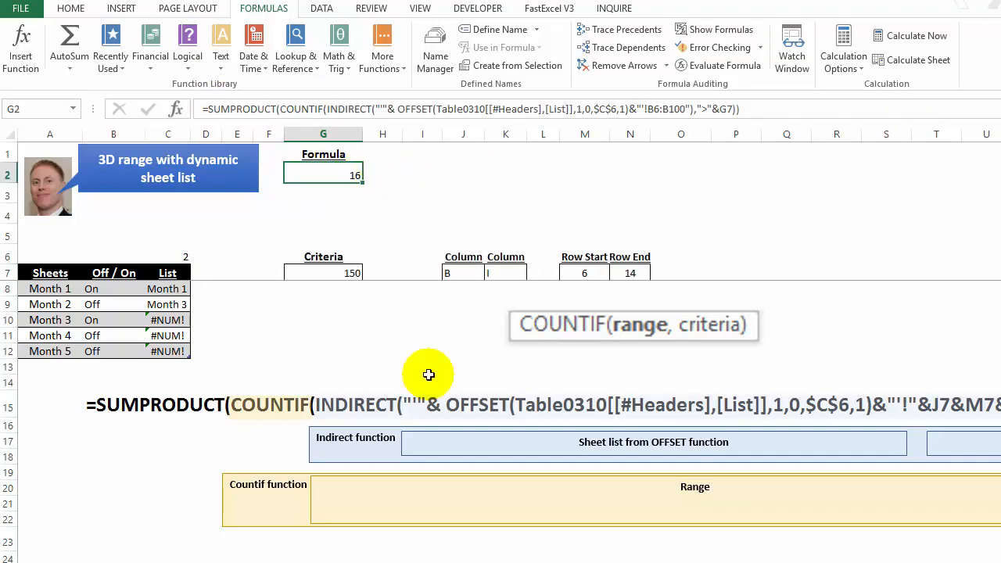
# Step: Move the COUNTIF syntax picture closer to the row 15 formula and examine that formula's breakdown through its Criteria part
pyautogui.moveTo(575, 334); pyautogui.dragTo(535, 360)
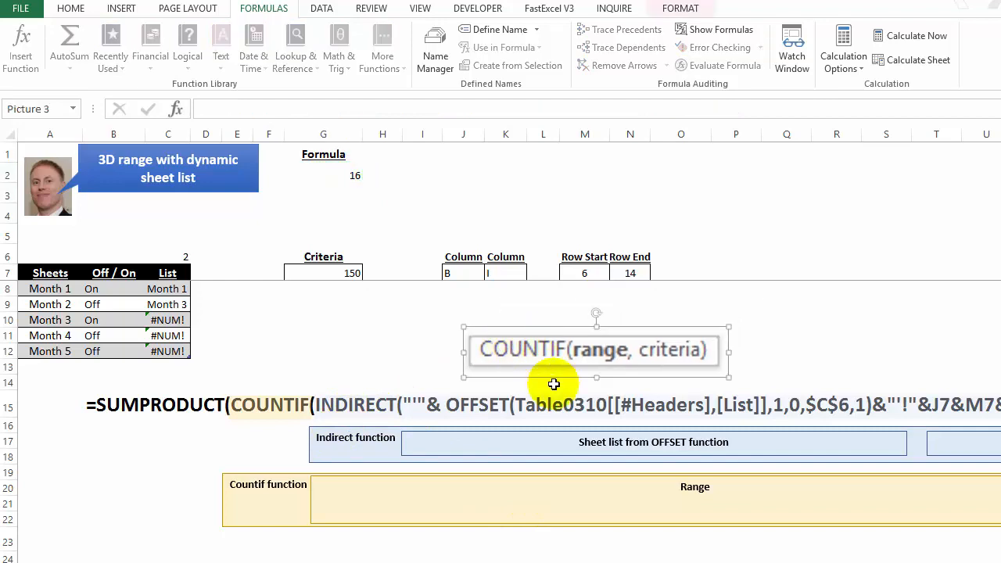
pyautogui.press('Escape')
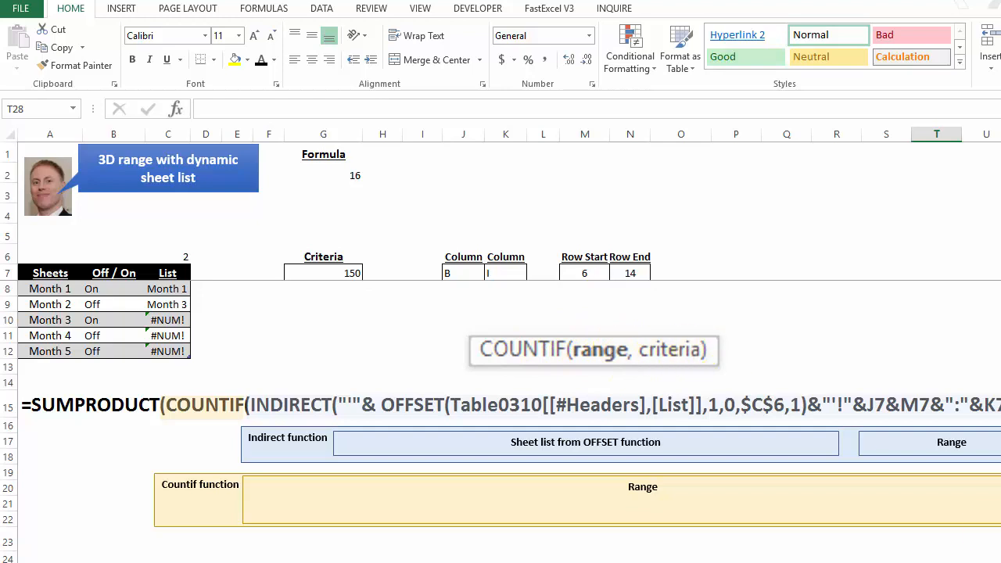
pyautogui.press('Right')
pyautogui.press('Right')
pyautogui.press('Right')
pyautogui.press('Right')
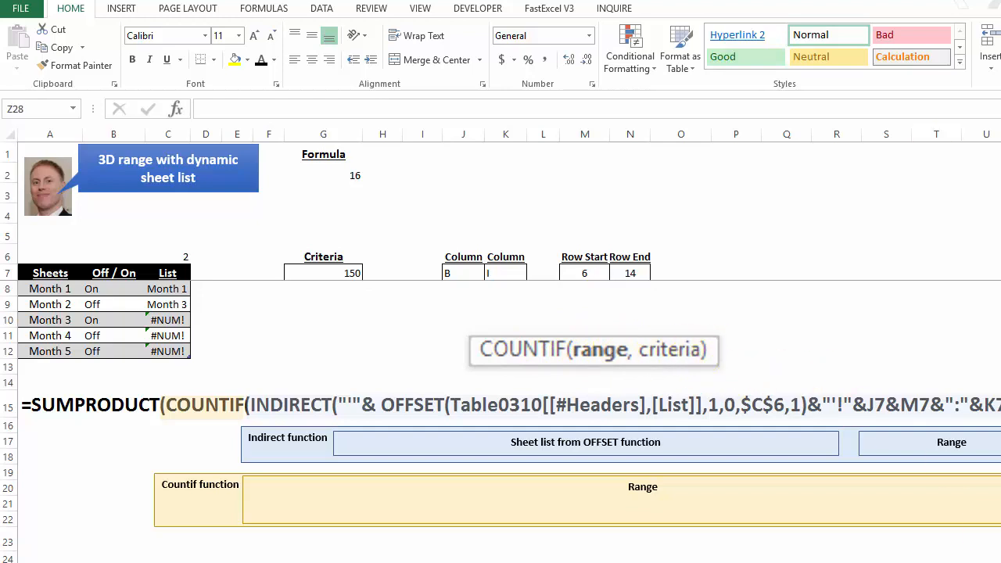
pyautogui.press('Right')
pyautogui.press('Right')
pyautogui.press('Right')
pyautogui.press('Right')
pyautogui.press('Right')
pyautogui.press('Right')
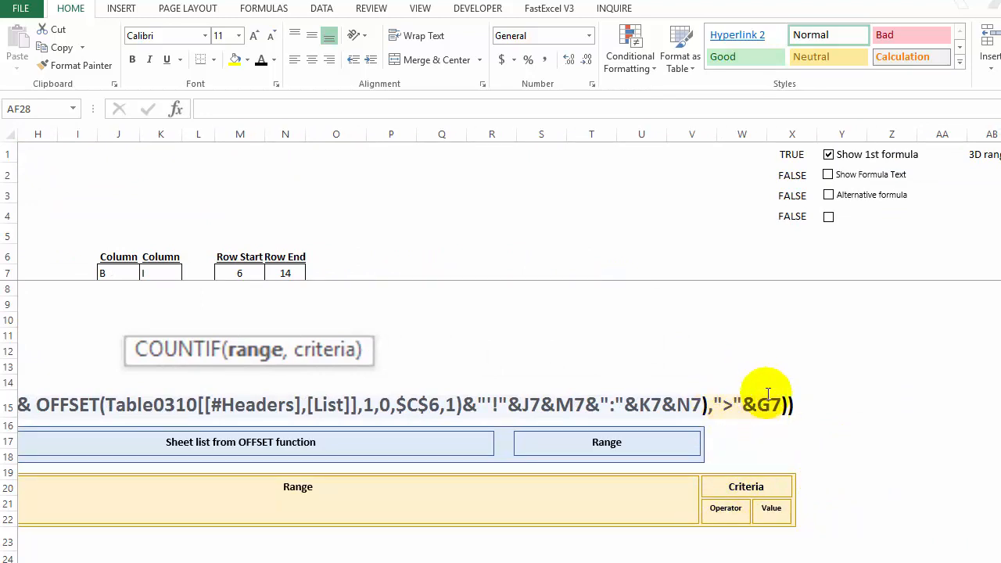
pyautogui.press('Left')
pyautogui.press('Left')
pyautogui.press('Left')
pyautogui.press('Left')
pyautogui.press('Left')
pyautogui.press('Left')
pyautogui.press('Left')
pyautogui.press('Left')
pyautogui.press('Left')
pyautogui.press('Left')
pyautogui.press('Left')
pyautogui.press('Left')
pyautogui.press('Left')
pyautogui.press('Left')
pyautogui.press('Left')
pyautogui.press('Left')
pyautogui.press('Left')
pyautogui.press('Left')
pyautogui.press('Left')
pyautogui.press('Left')
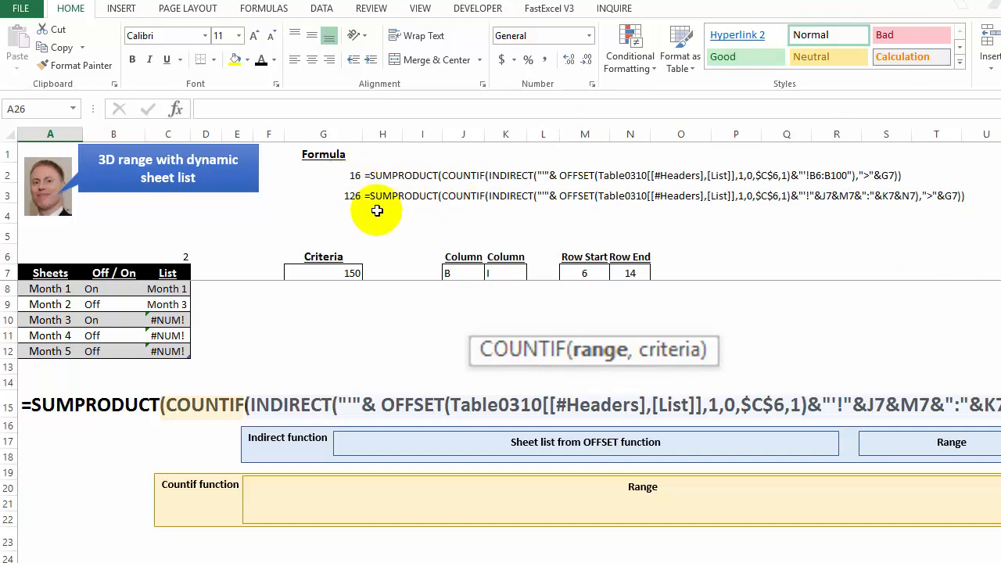
# Step: Compare the G3 and G2 formulas and examine which cells supply the columns and rows of the G3 range
pyautogui.click(347, 196)
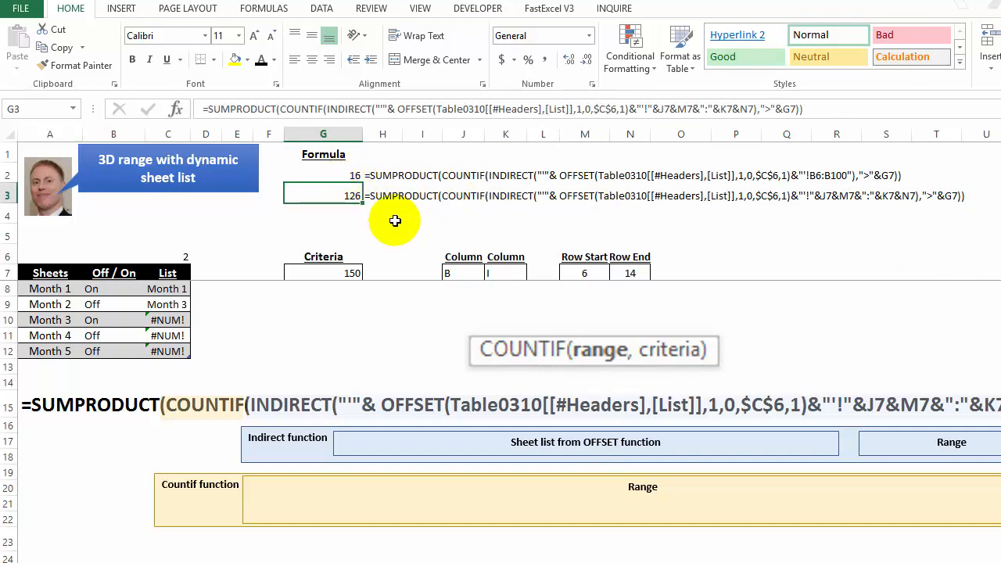
pyautogui.press('Up')
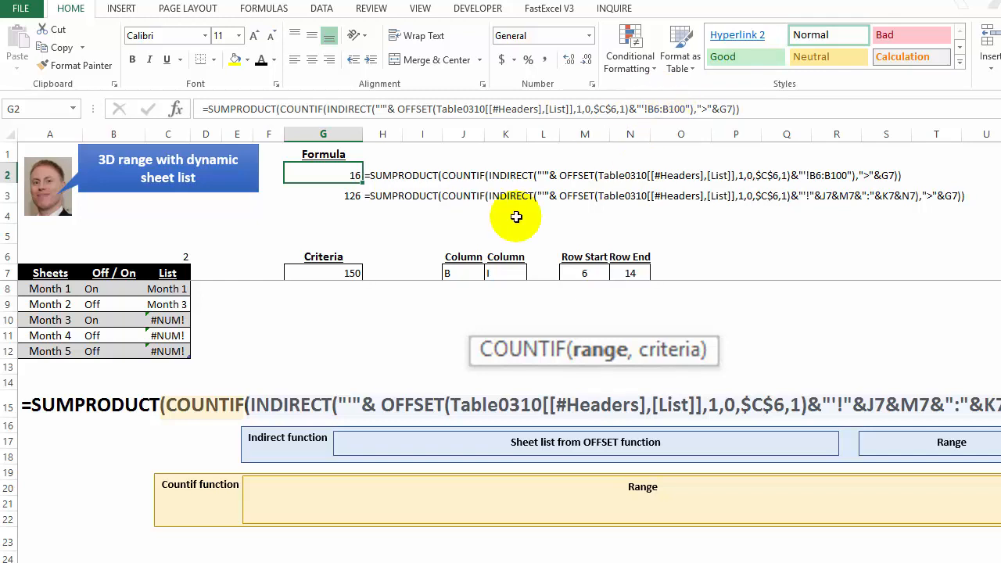
pyautogui.press('Down')
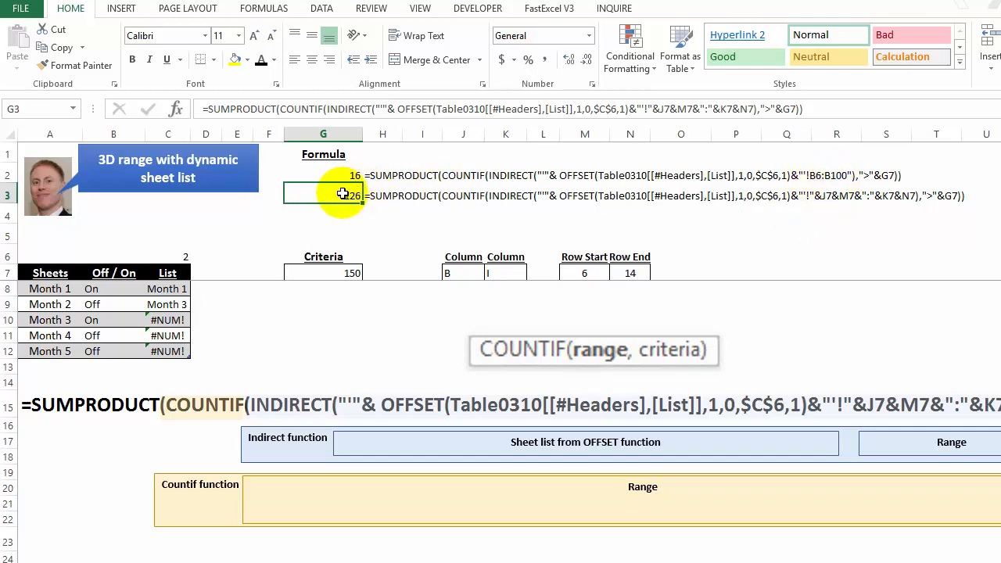
pyautogui.click(368, 109)
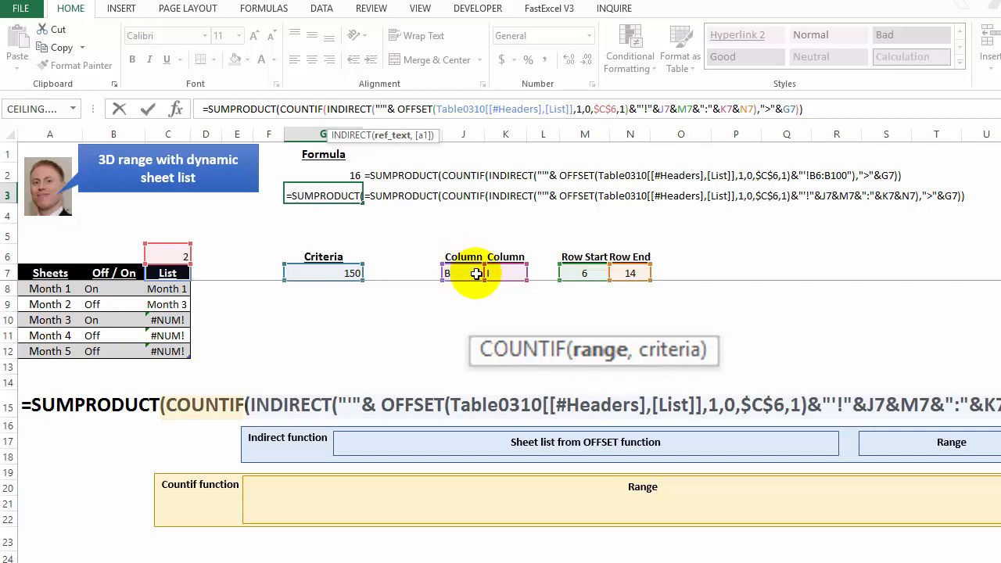
pyautogui.press('Escape')
# Step: Set the range's end column in K7 to G and its start column in J7 to C
pyautogui.click(516, 275)
pyautogui.click(532, 273)
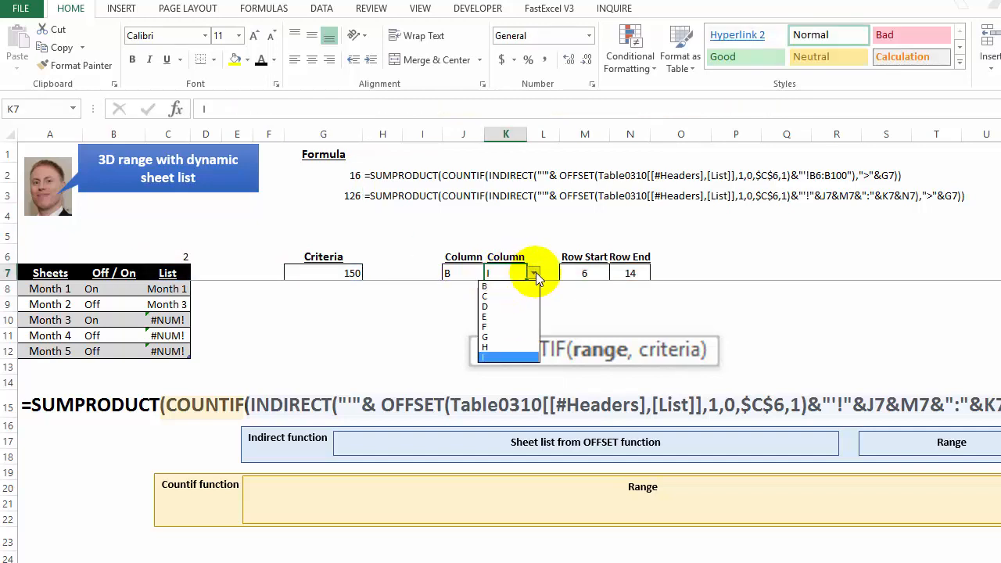
pyautogui.click(523, 344)
pyautogui.click(469, 275)
pyautogui.click(491, 273)
pyautogui.click(476, 293)
pyautogui.click(460, 302)
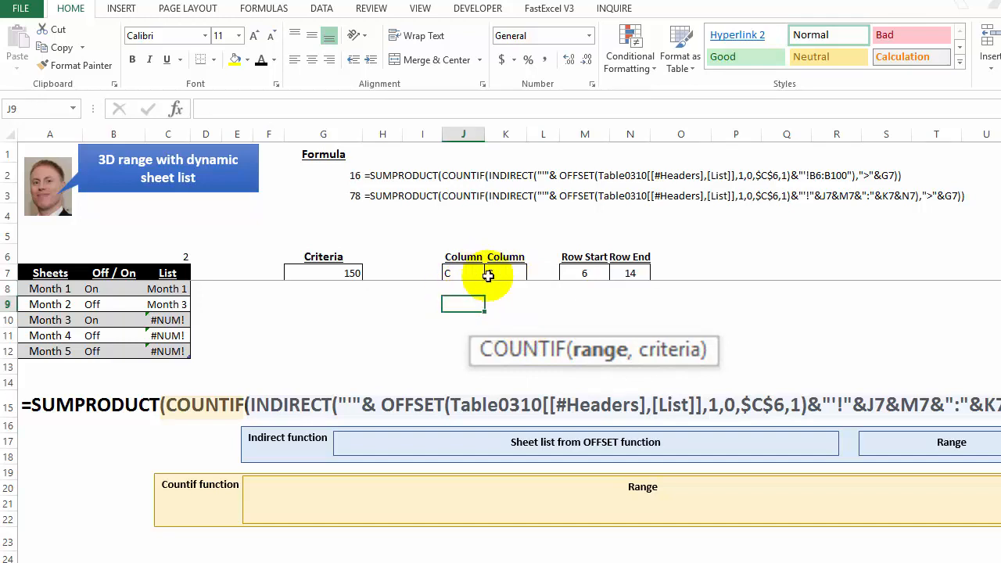
# Step: Set Row End in N7 to 10 and check the formula result in G3
pyautogui.click(580, 271)
pyautogui.click(630, 272)
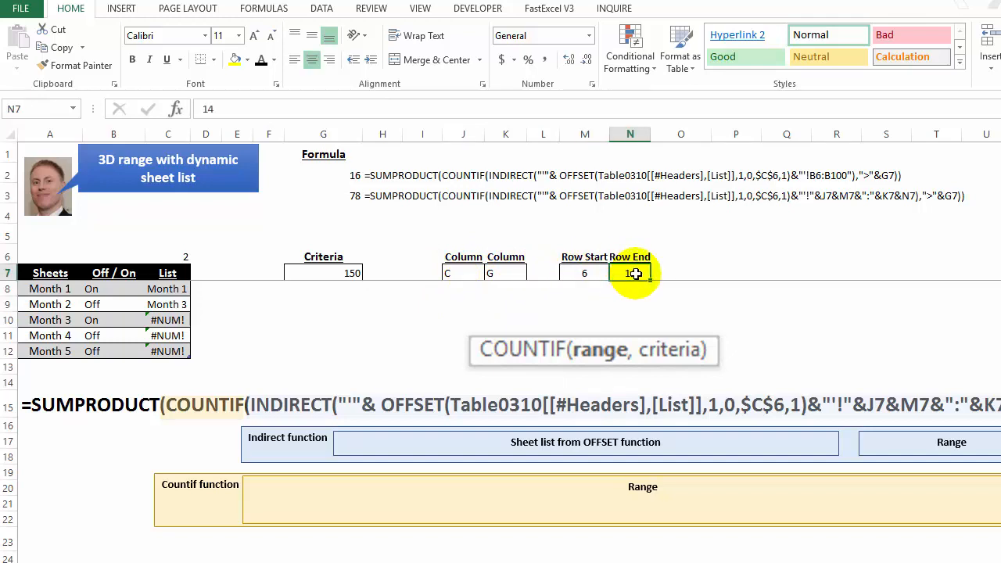
pyautogui.write('10')
pyautogui.press('Return')
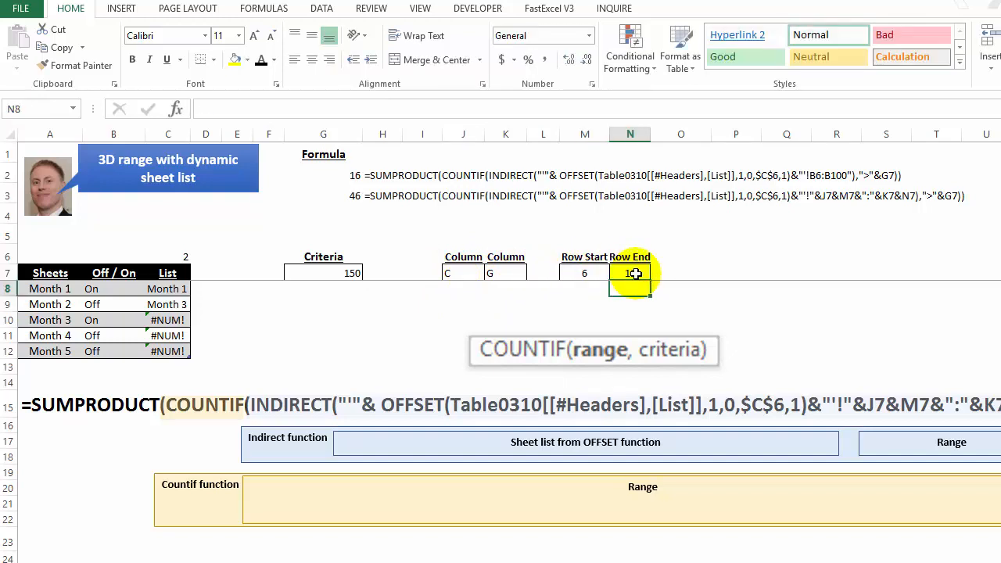
pyautogui.click(306, 194)
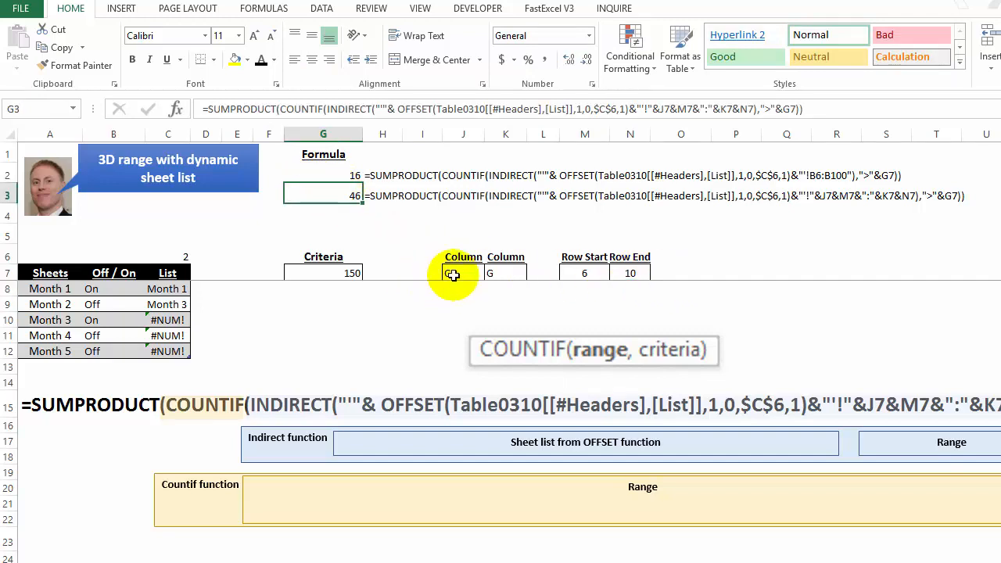
# Step: Set the range's start column in J7 to B and check the formula result in G3
pyautogui.click(454, 275)
pyautogui.click(491, 276)
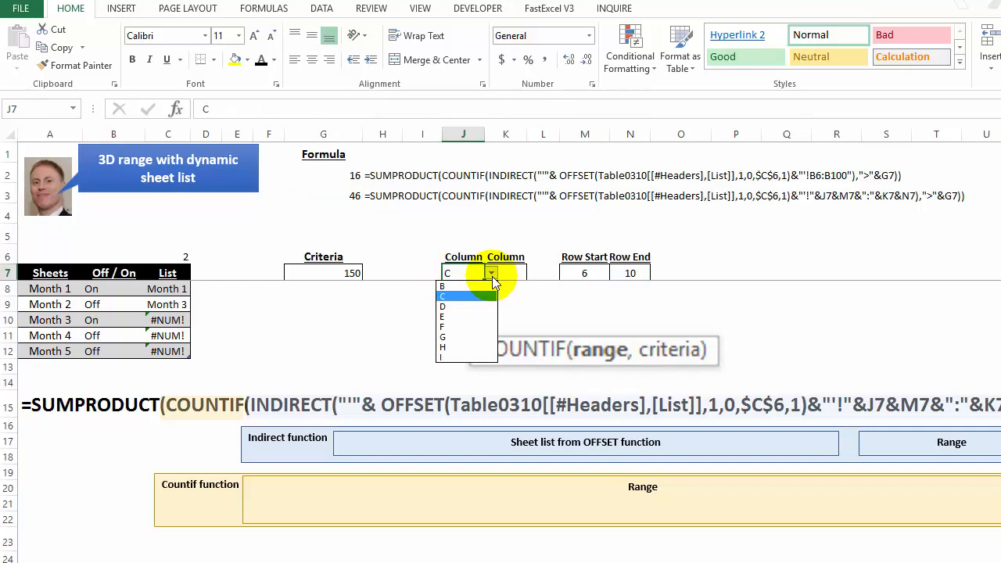
pyautogui.click(478, 287)
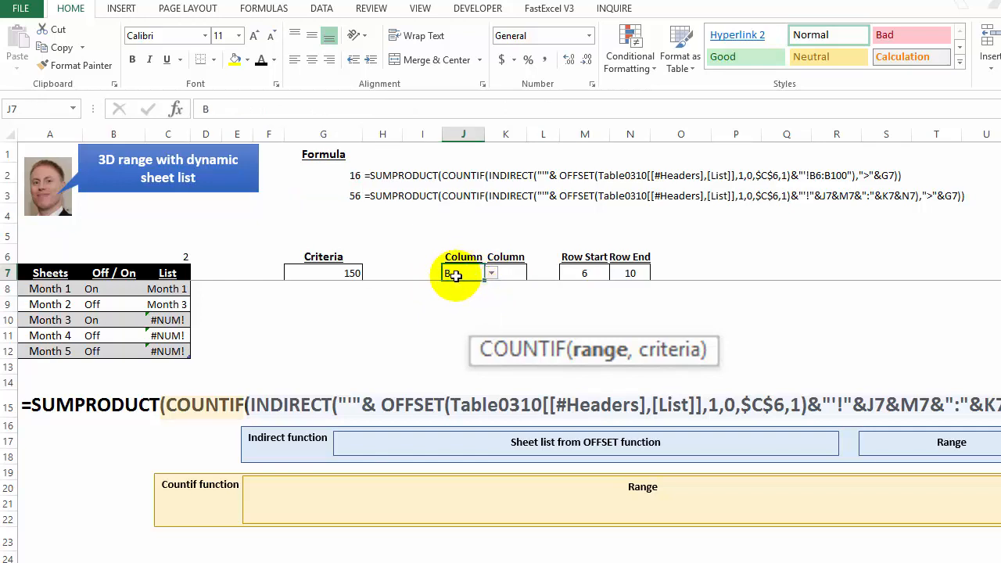
pyautogui.click(352, 195)
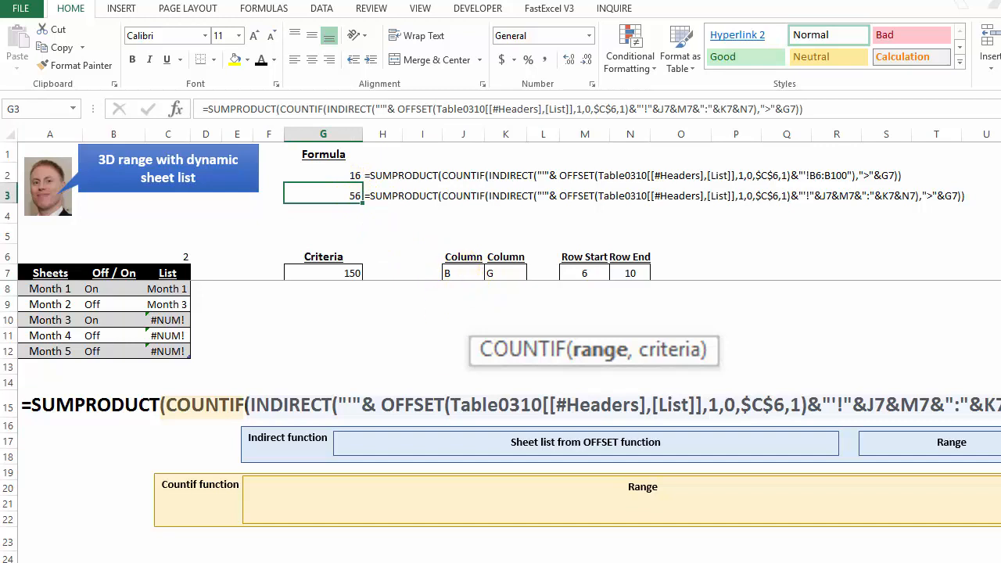
# Step: Review range B6:G10 on the Month 1 sheet and examine the cell references in the G3 formula on the dynamic sheet list sheet
pyautogui.click(422, 561)
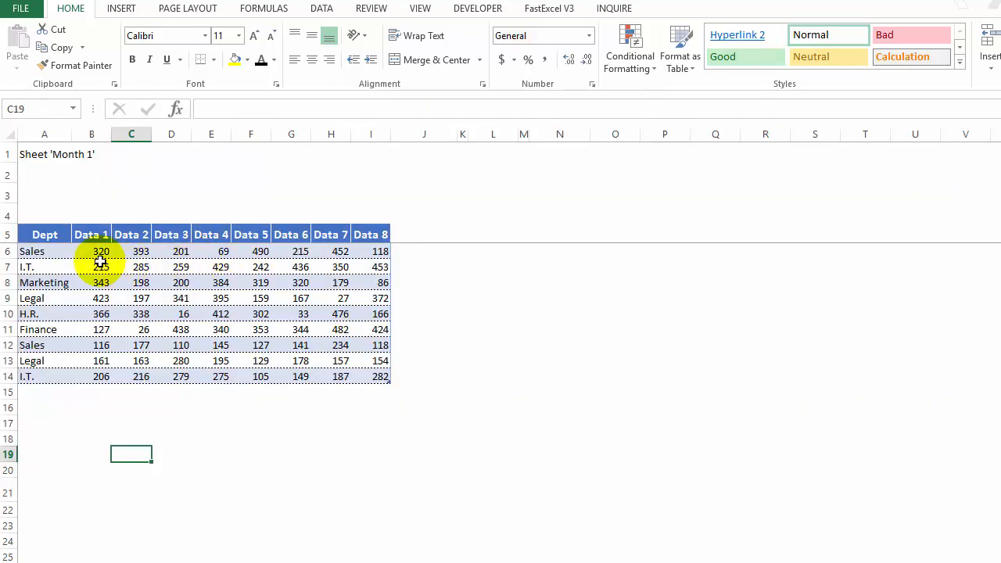
pyautogui.moveTo(98, 252)
pyautogui.mouseDown()
pyautogui.moveTo(291, 254)
pyautogui.moveTo(291, 313)
pyautogui.mouseUp()
pyautogui.hotkey('ctrl', 'pagedown')
pyautogui.hotkey('ctrl', 'pagedown')
pyautogui.hotkey('ctrl', 'pagedown')
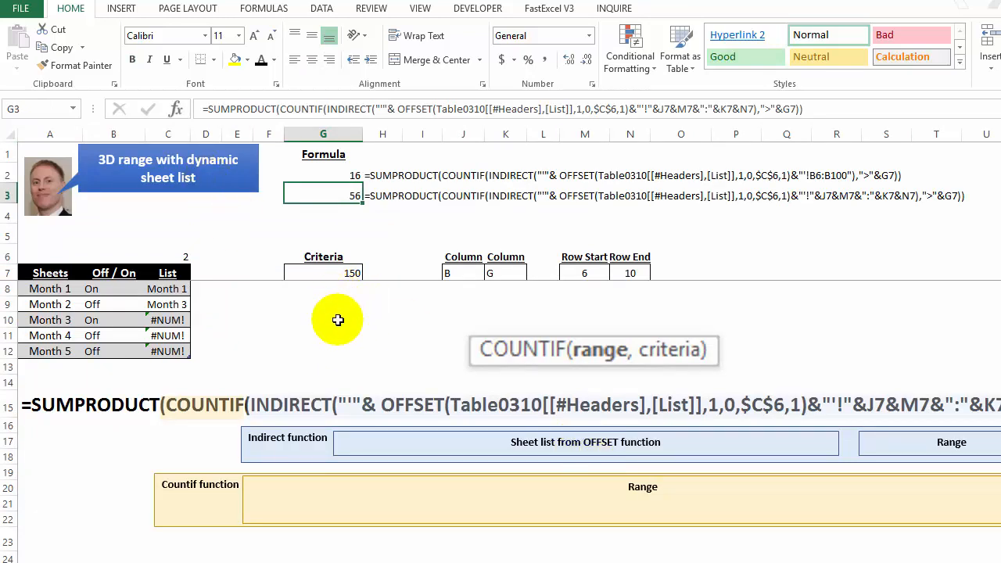
pyautogui.click(620, 109)
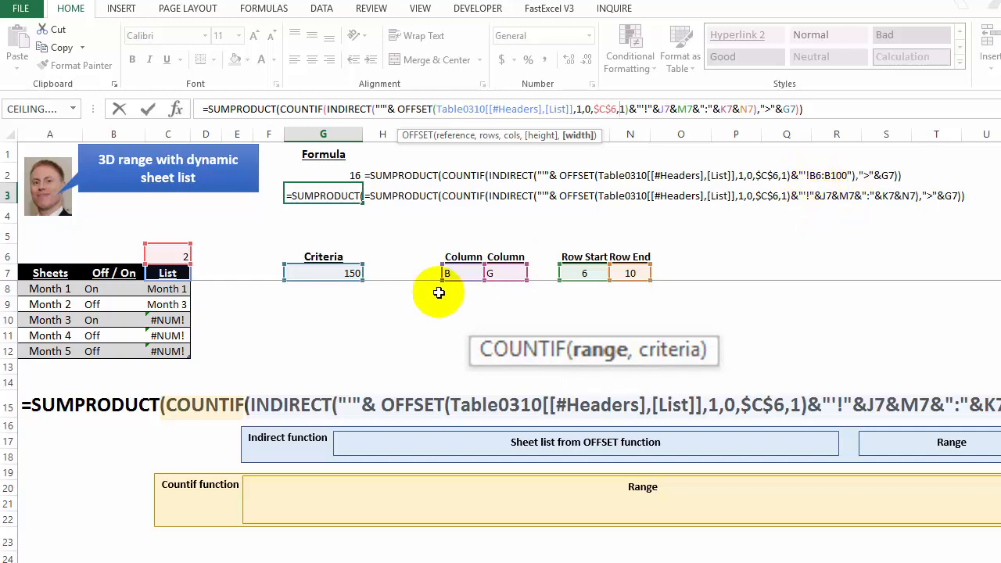
pyautogui.press('Escape')
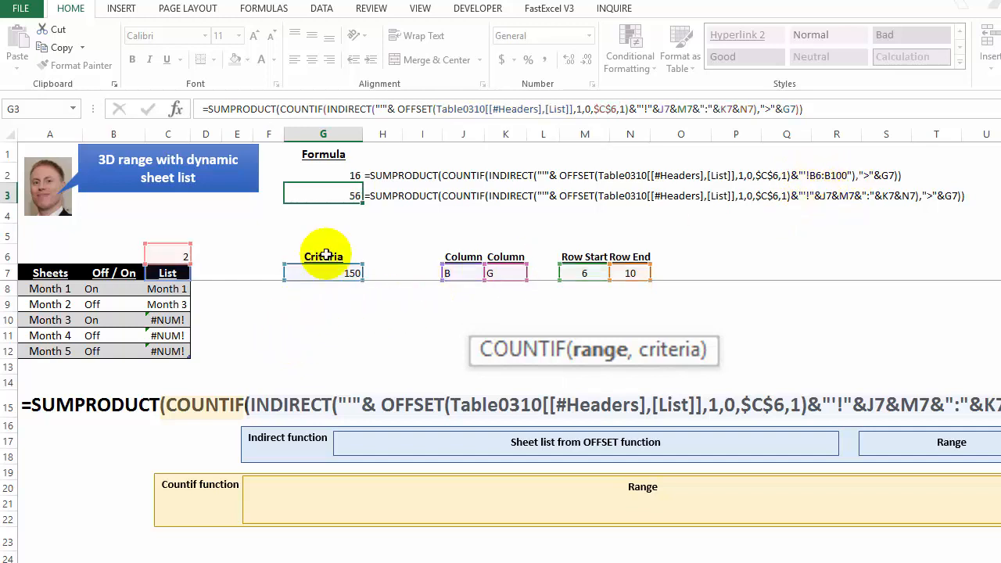
# Step: Set the Off / On toggle for Month 2 in B9 to On
pyautogui.click(93, 306)
pyautogui.press('Down')
pyautogui.press('Up')
pyautogui.click(152, 306)
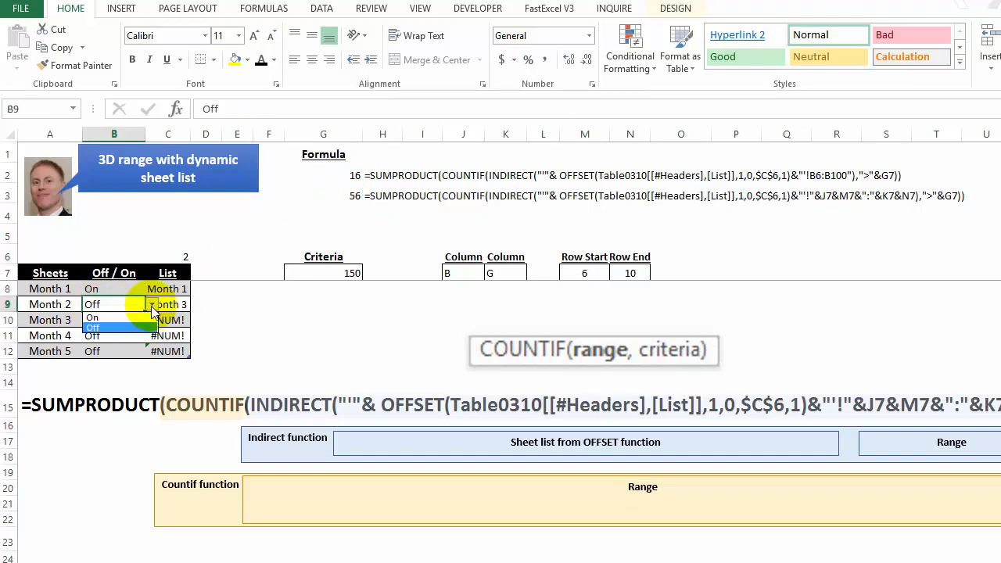
pyautogui.click(142, 318)
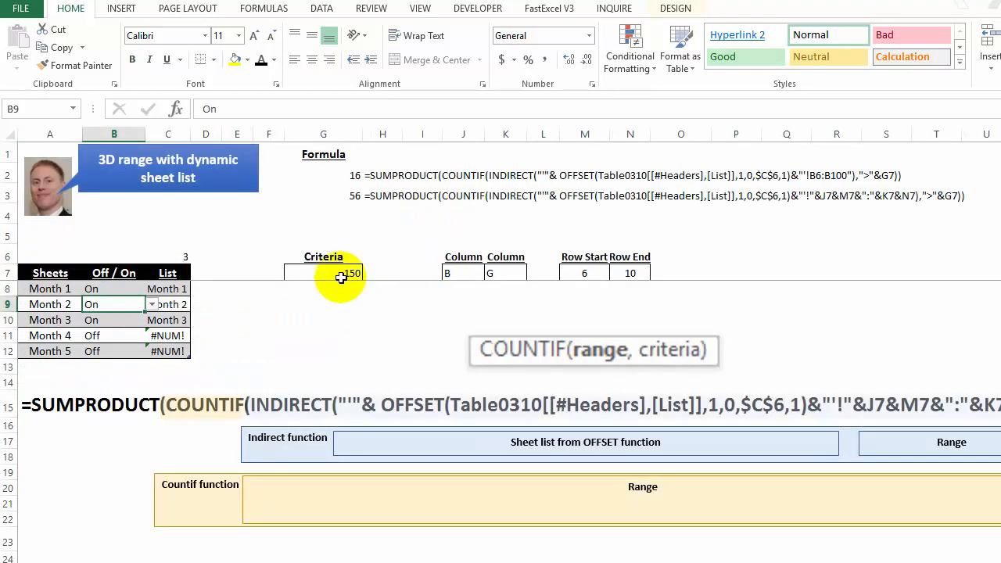
# Step: Set the Criteria value in G7 to 5 and check the formula result in G3
pyautogui.click(344, 273)
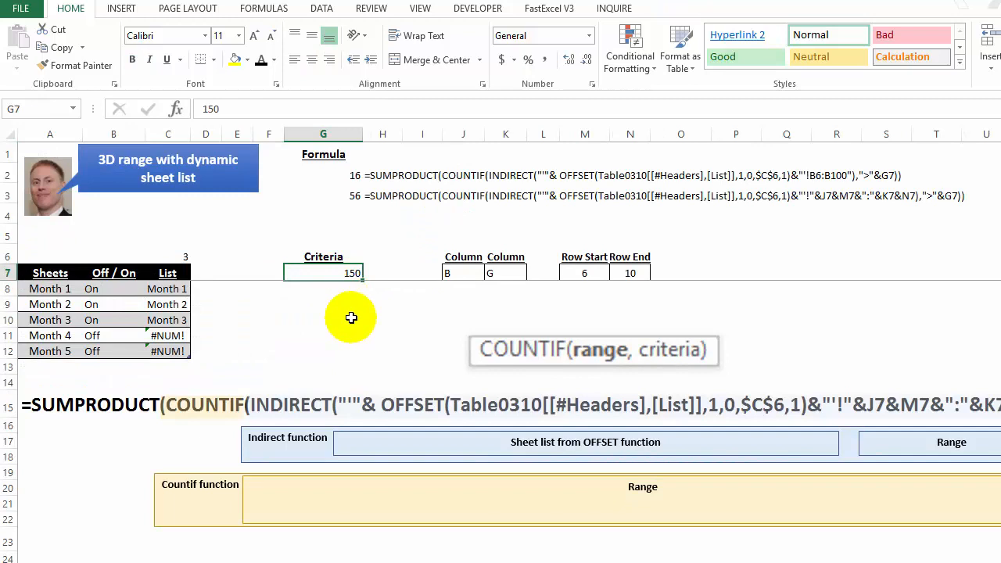
pyautogui.write('5')
pyautogui.press('Return')
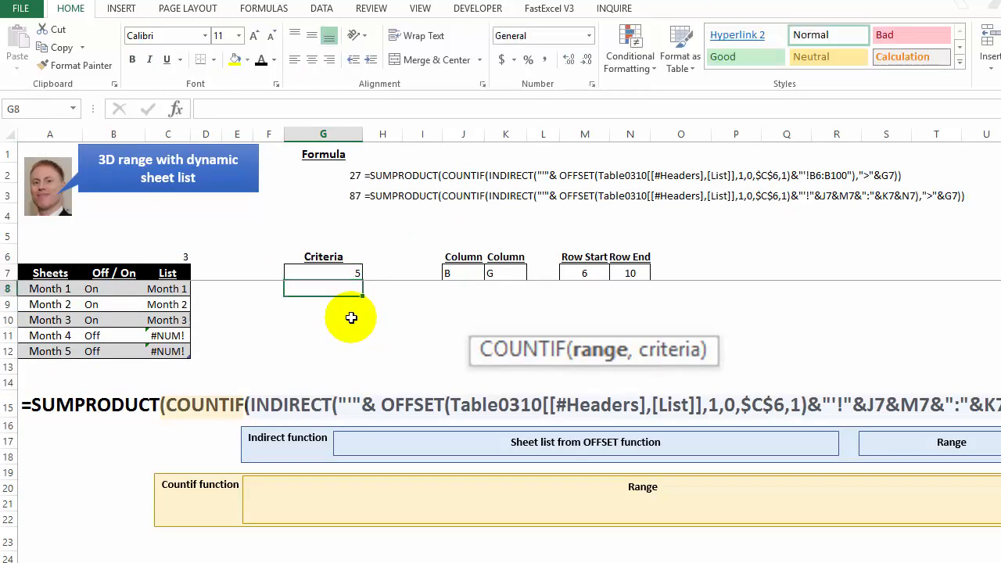
pyautogui.click(345, 198)
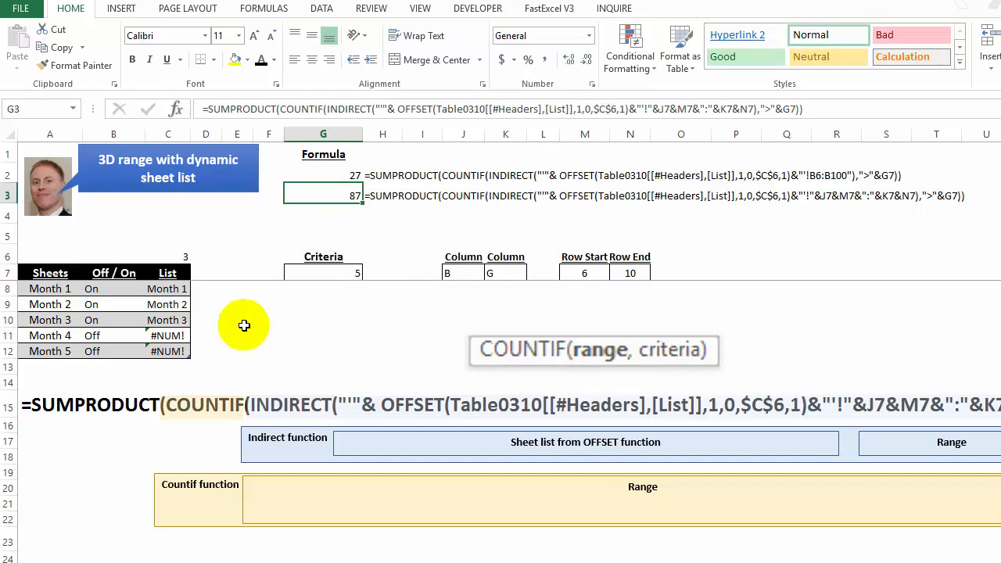
# Step: Set the Off / On toggle for Month 2 in B9 to Off and check the formula result in G3
pyautogui.click(94, 305)
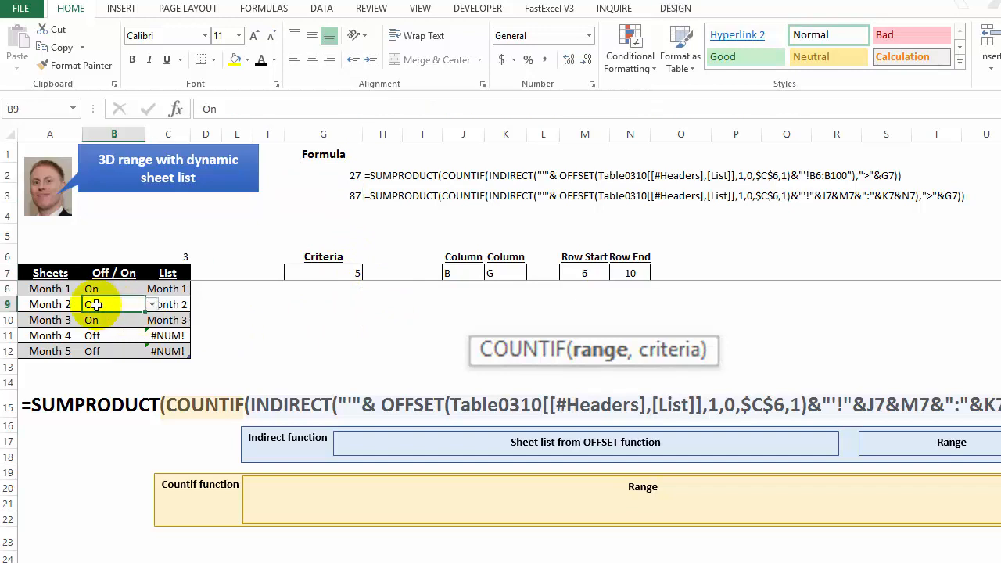
pyautogui.click(152, 305)
pyautogui.click(126, 333)
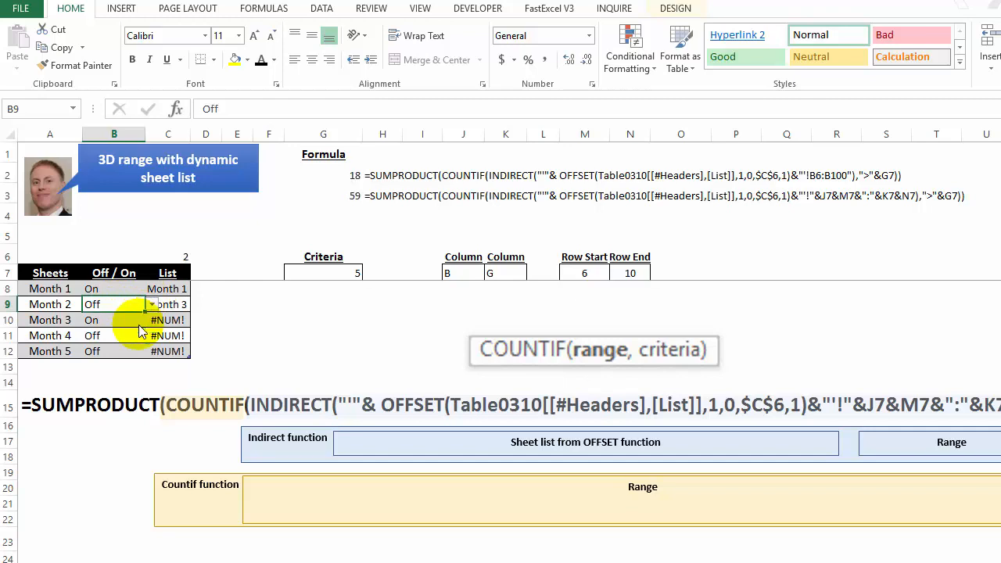
pyautogui.click(348, 196)
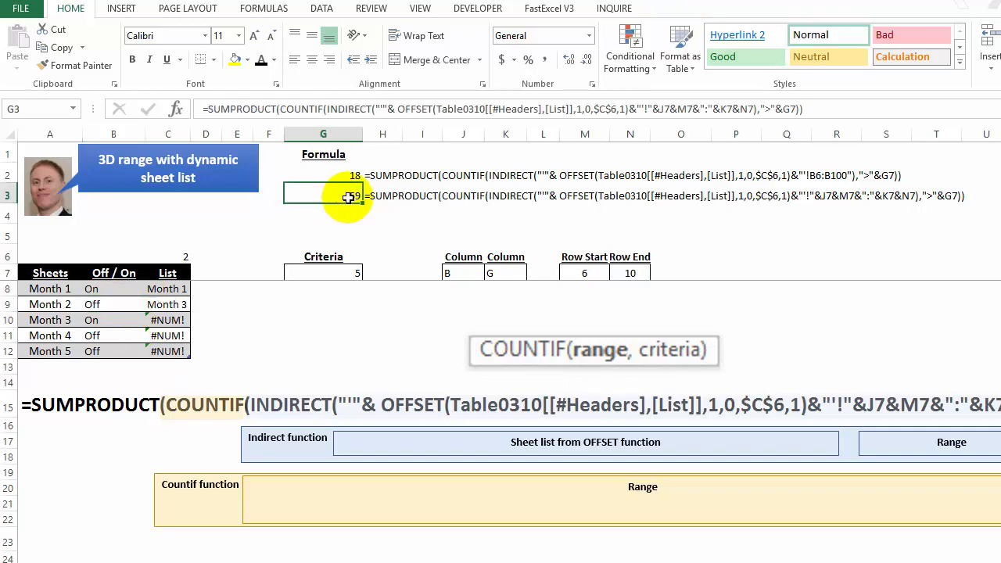
pyautogui.click(235, 324)
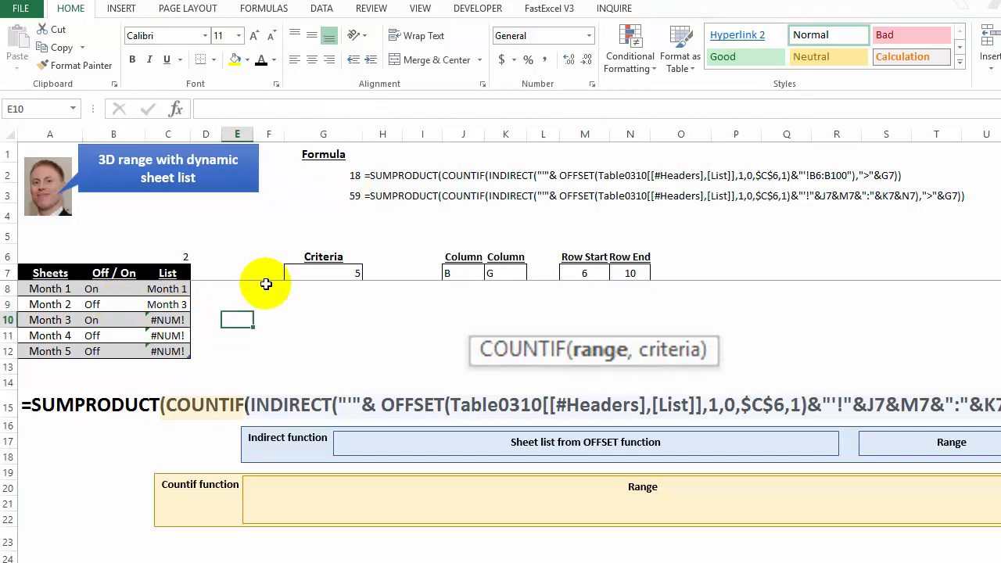
# Step: Examine the INDIRECT arguments and highlighted cell references of the formula in G3
pyautogui.click(348, 196)
pyautogui.click(692, 108)
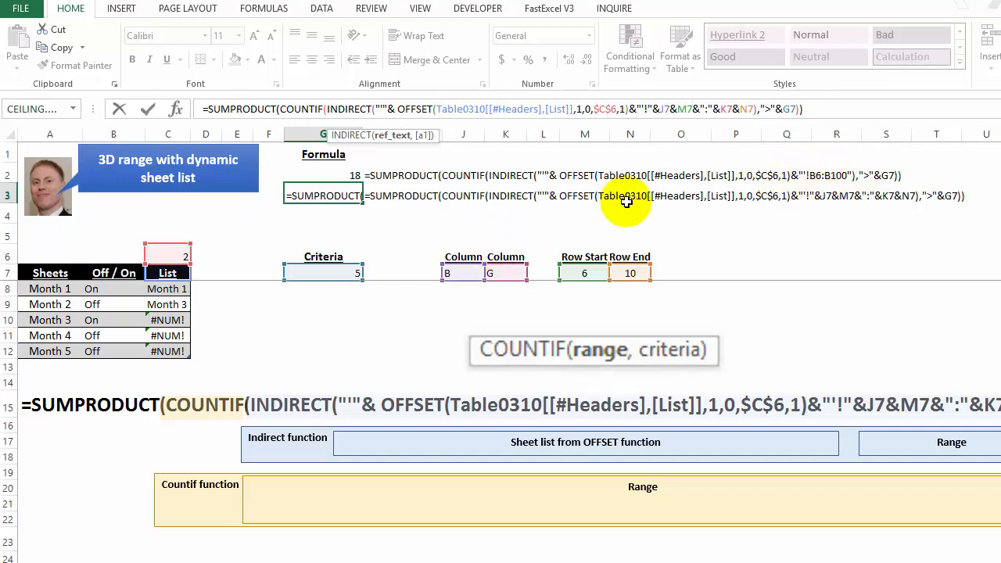
pyautogui.press('Escape')
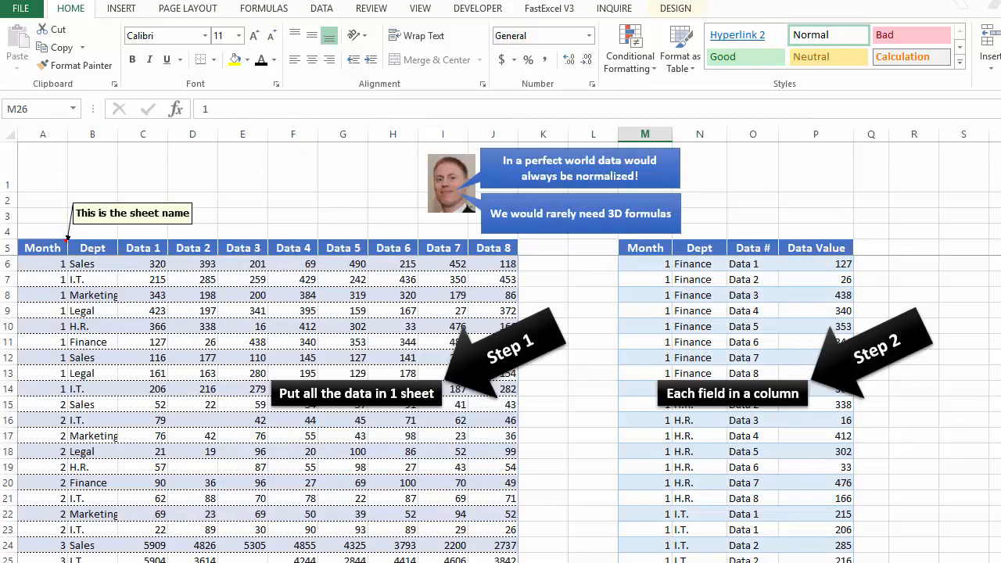
# Step: Review the normalized data table in columns M:P and the further-reading links on the closing sheet
pyautogui.moveTo(646, 135); pyautogui.dragTo(816, 129)
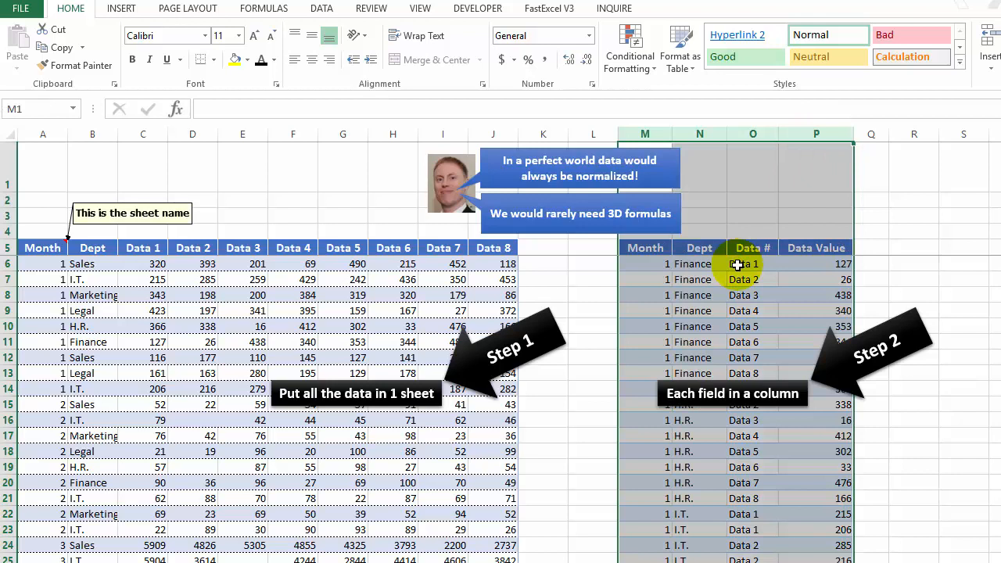
pyautogui.click(650, 296)
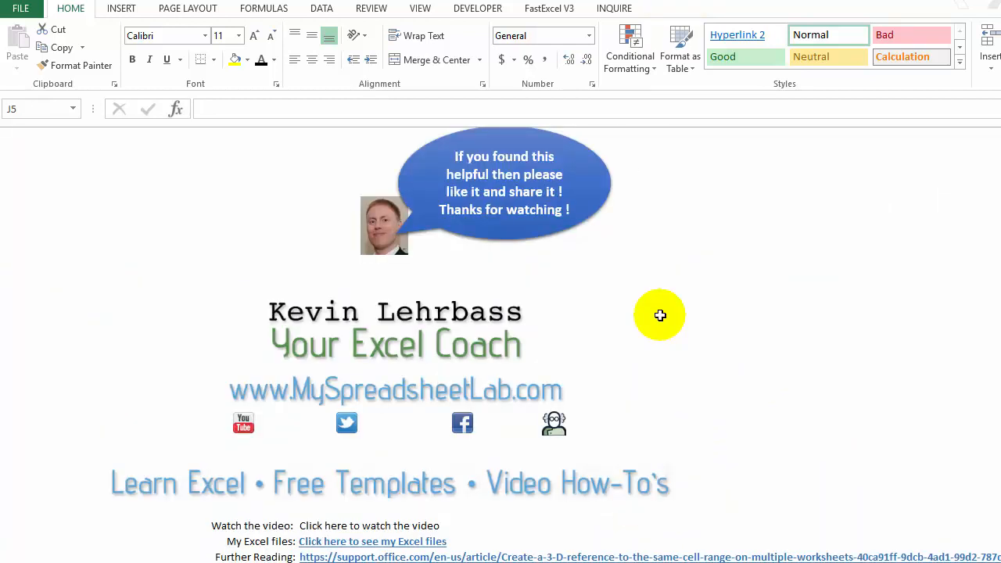
pyautogui.scroll(-1, 450, 513)
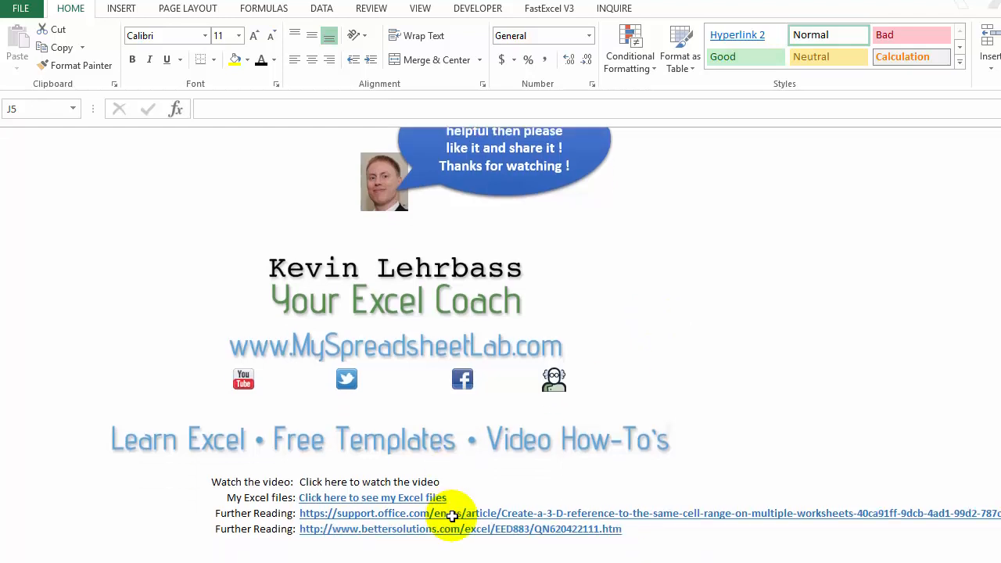